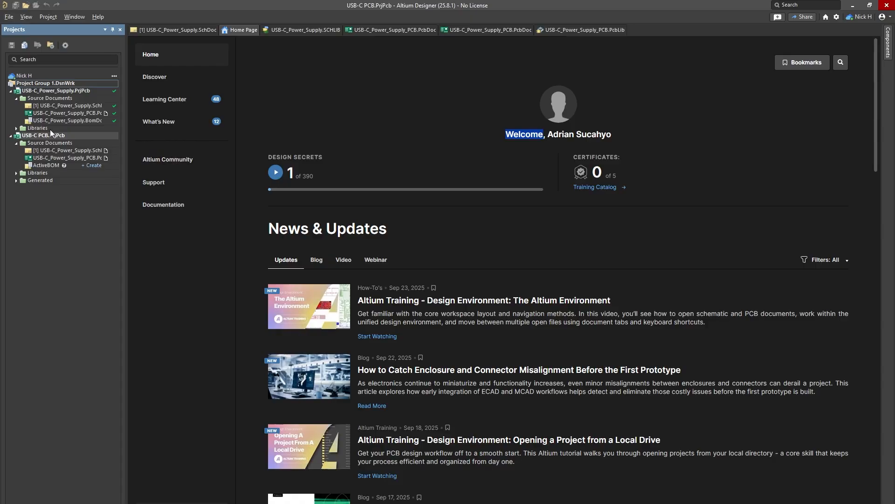
# Expand the USB-C PCB project's Libraries folder to show its PCB and schematic library documents.
pyautogui.click(26, 178)
pyautogui.click(16, 173)
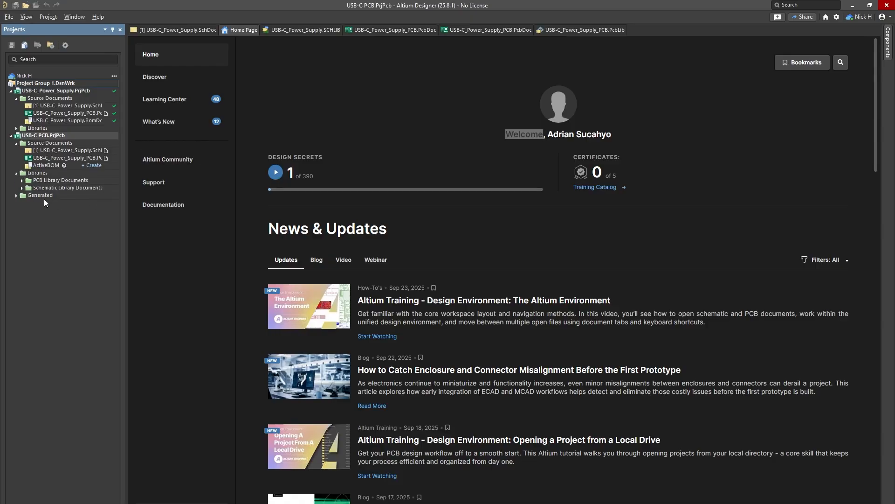
pyautogui.click(22, 181)
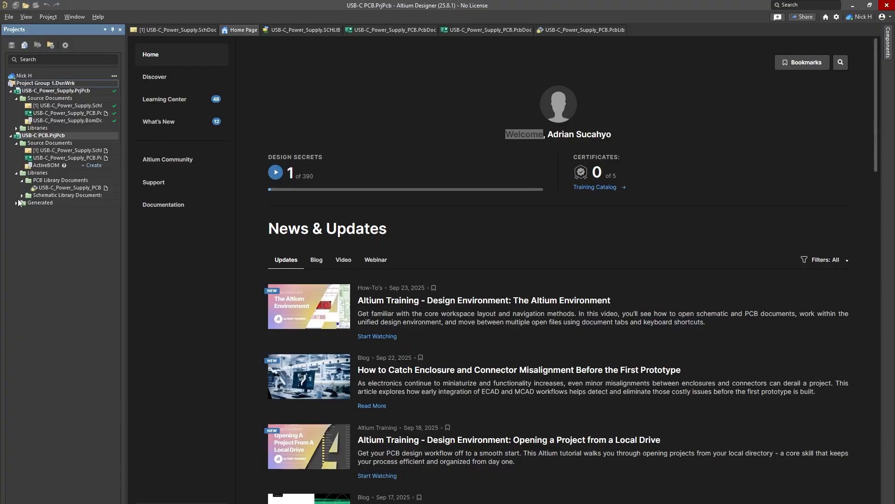
pyautogui.click(22, 195)
# Add a new PCB Library to the USB-C PCB project.
pyautogui.rightClick(38, 136)
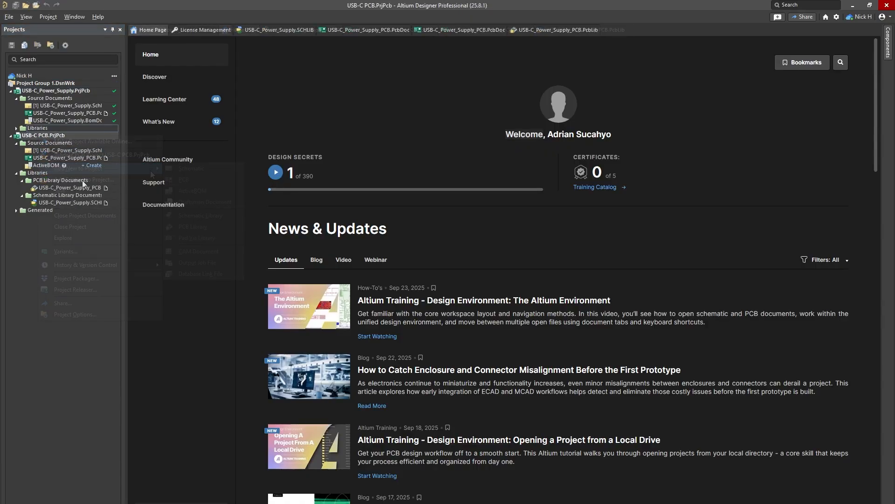
pyautogui.rightClick(43, 135)
pyautogui.moveTo(102, 167)
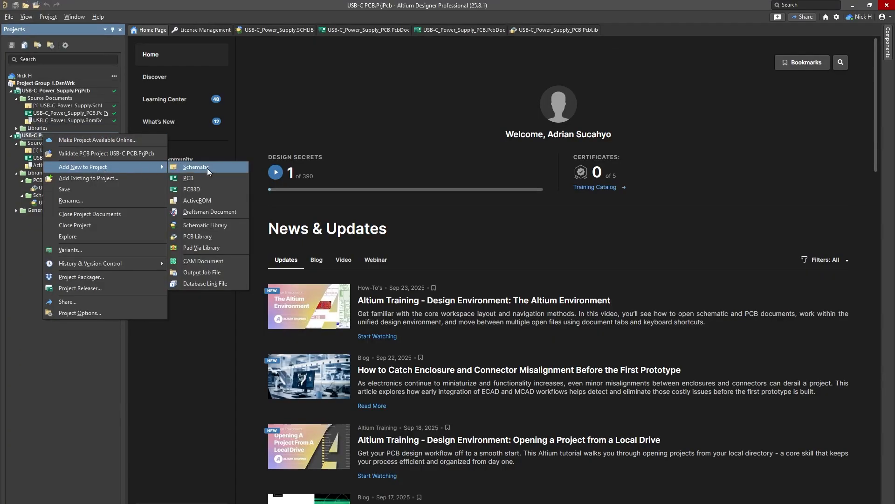
pyautogui.click(219, 237)
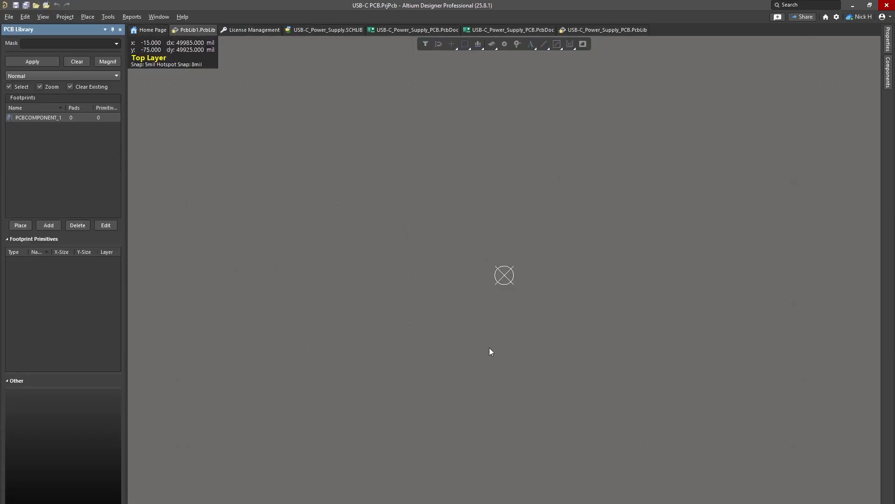
pyautogui.scroll(-1, 489, 289)
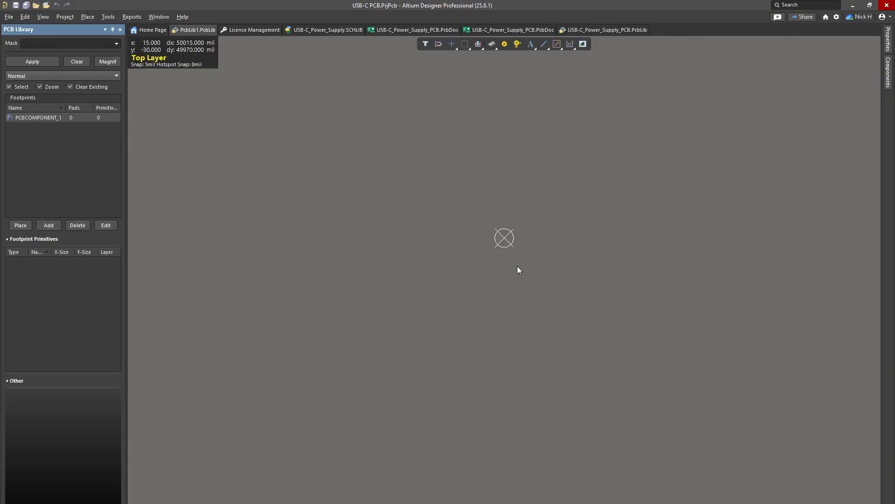
pyautogui.moveTo(613, 189); pyautogui.dragTo(591, 228, button='right')
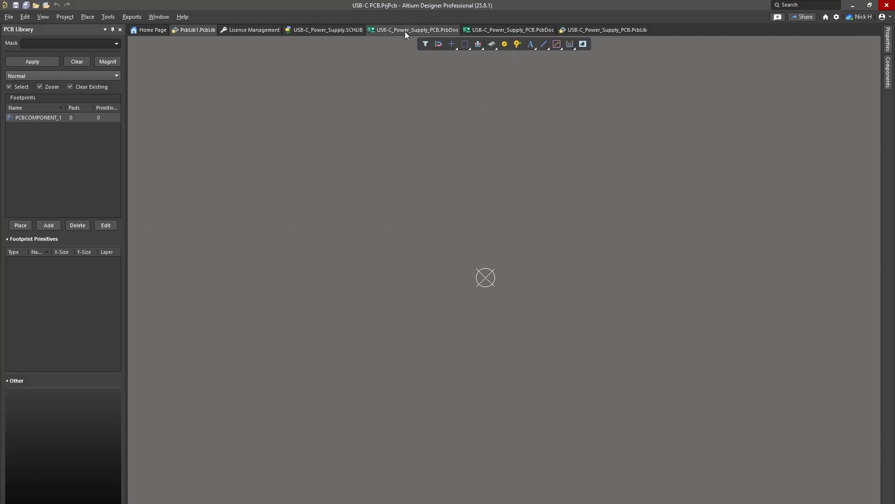
# Open the USB-C PCB project's board document and look over the J1, J3, J4 and M1 footprints.
pyautogui.click(383, 31)
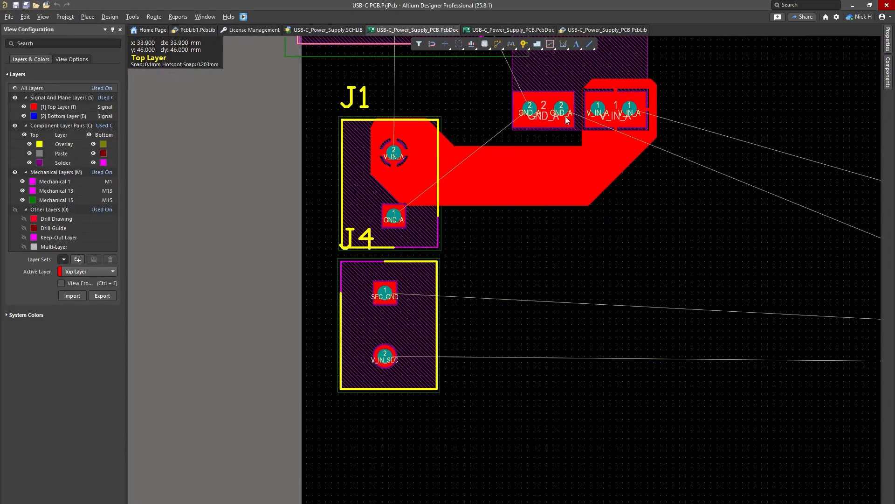
pyautogui.moveTo(565, 116); pyautogui.dragTo(436, 358, button='right')
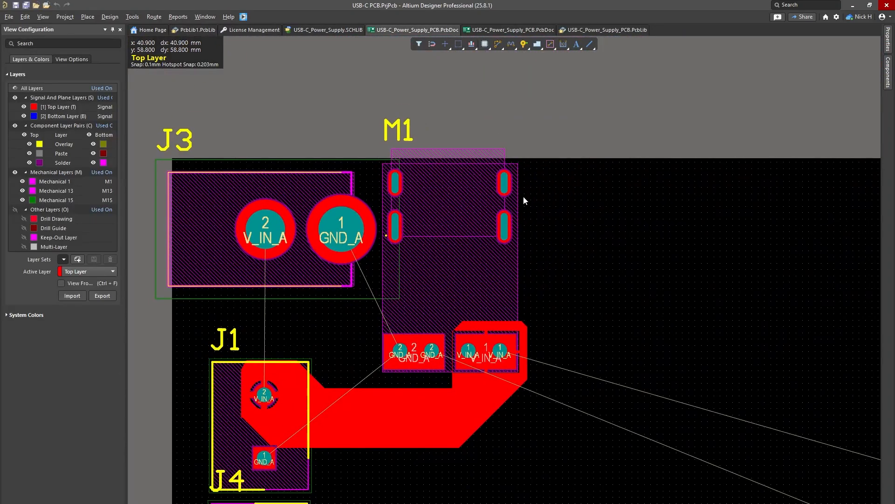
pyautogui.moveTo(523, 196); pyautogui.dragTo(460, 129, button='right')
# Open the completed USB-C_Power_Supply board, view its resistors and capacitors in 3D, and return to the 2D view.
pyautogui.click(483, 31)
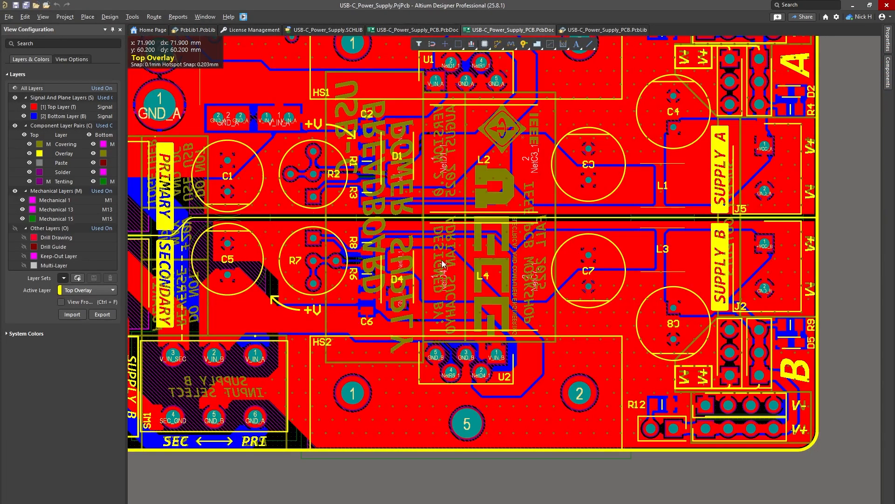
pyautogui.moveTo(441, 259); pyautogui.dragTo(592, 298, button='right')
pyautogui.keyDown('ctrl'); pyautogui.scroll(1, 376, 271); pyautogui.keyUp('ctrl')
pyautogui.press('3')
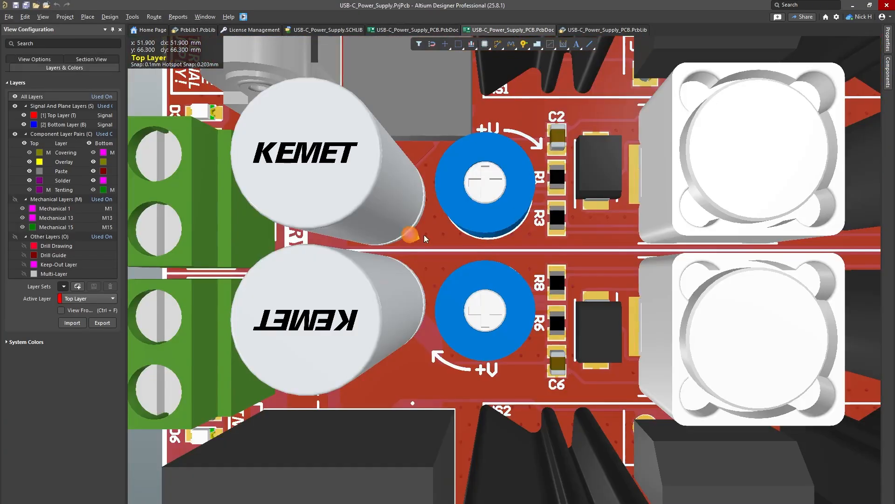
pyautogui.keyDown('ctrl'); pyautogui.scroll(2, 559, 188); pyautogui.keyUp('ctrl')
pyautogui.moveTo(558, 188)
pyautogui.mouseDown(button='right')
pyautogui.moveTo(436, 224)
pyautogui.moveTo(554, 186)
pyautogui.mouseUp(button='right')
pyautogui.keyDown('ctrl'); pyautogui.scroll(-2, 554, 185); pyautogui.keyUp('ctrl')
pyautogui.press('2')
# Select resistor R3 and inspect its footprint name and source library in its properties.
pyautogui.keyDown('ctrl'); pyautogui.scroll(2, 569, 228); pyautogui.keyUp('ctrl')
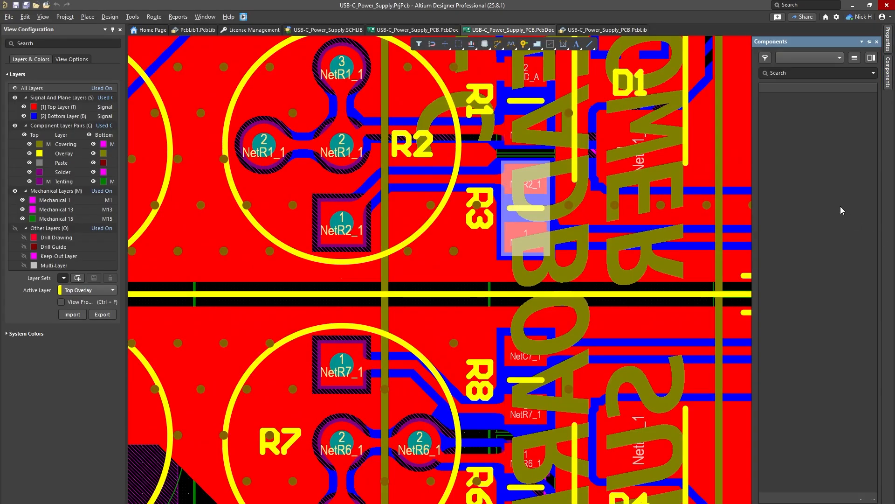
pyautogui.click(893, 41)
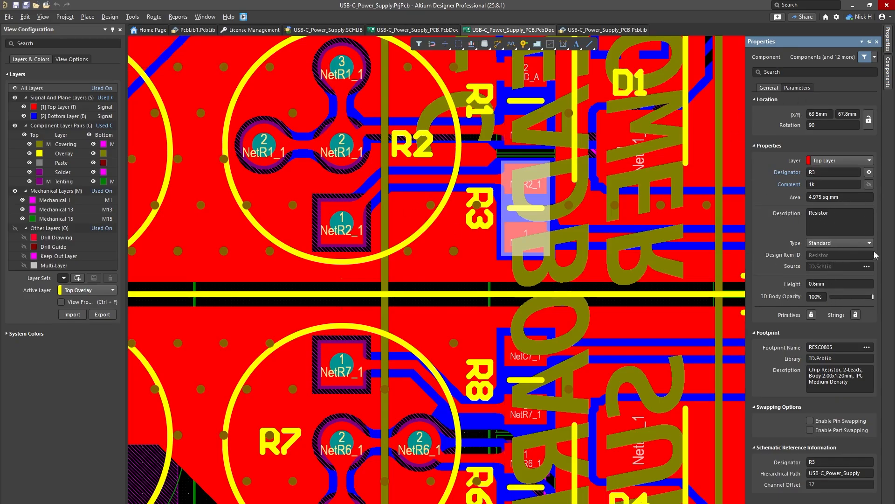
pyautogui.click(814, 347)
pyautogui.click(847, 359)
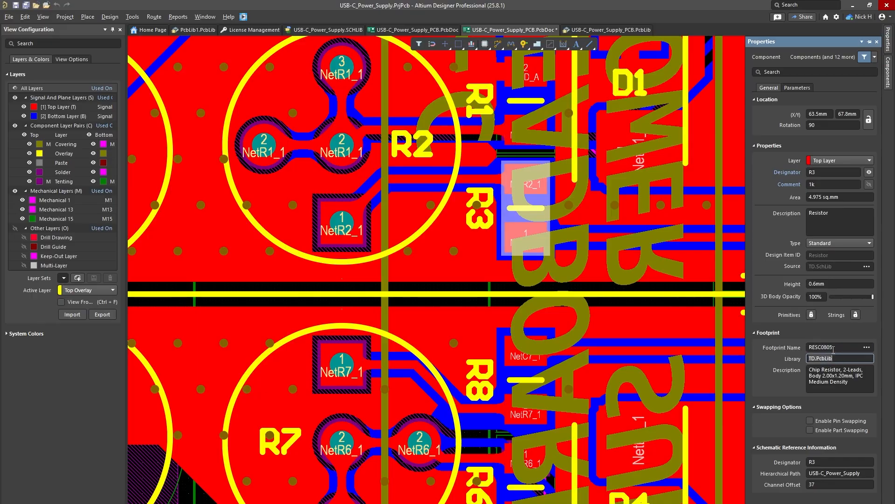
pyautogui.click(833, 347)
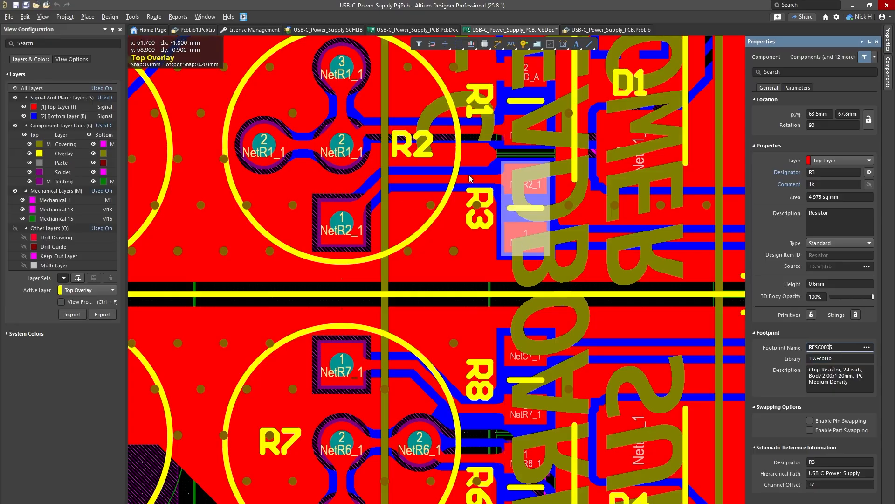
pyautogui.keyDown('ctrl'); pyautogui.scroll(-1, 420, 156); pyautogui.keyUp('ctrl')
pyautogui.moveTo(419, 157); pyautogui.dragTo(437, 241, button='right')
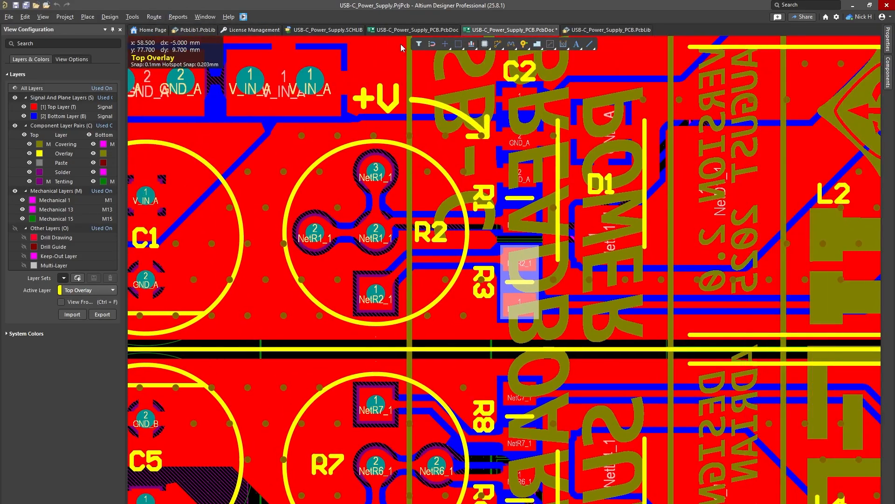
# Open the USB-C PCB project's existing USB-C_Power_Supply PCB library and display its RESC0805 footprint.
pyautogui.click(148, 30)
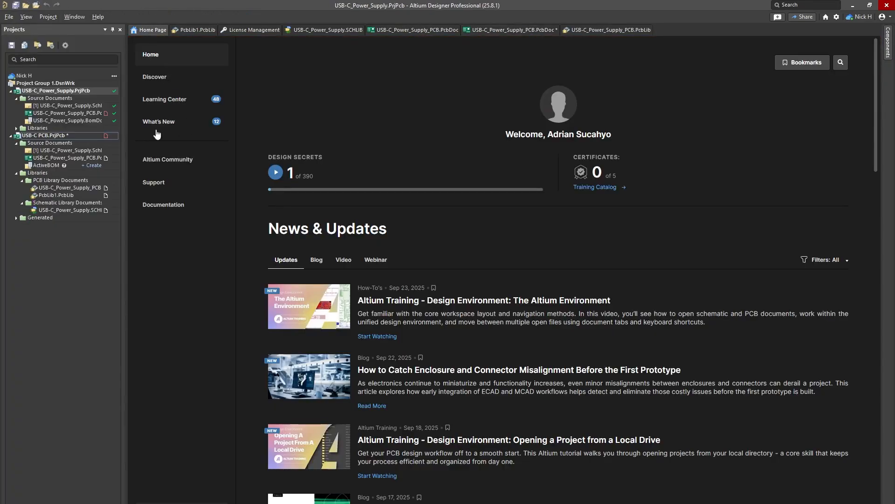
pyautogui.doubleClick(54, 187)
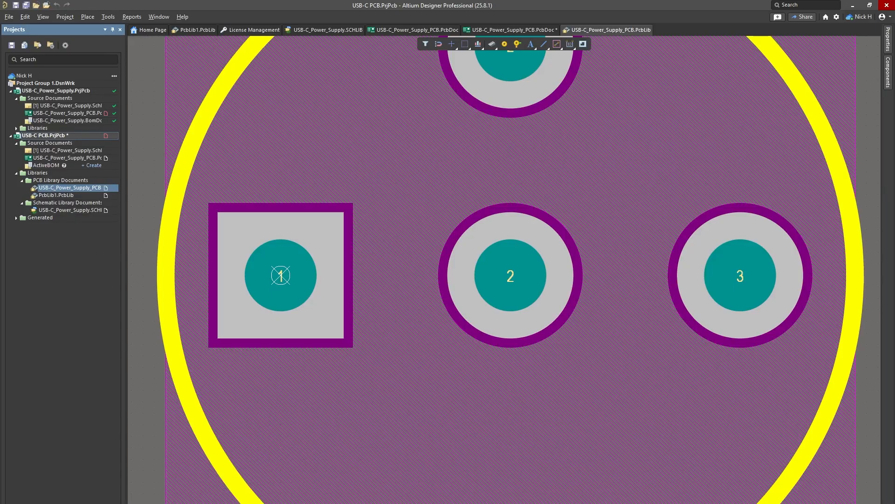
pyautogui.click(63, 503)
pyautogui.scroll(-3, 58, 150)
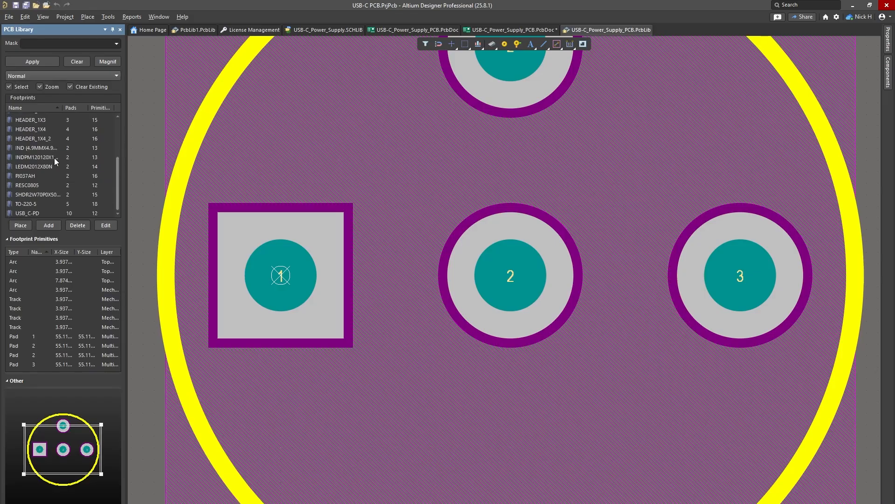
pyautogui.click(45, 185)
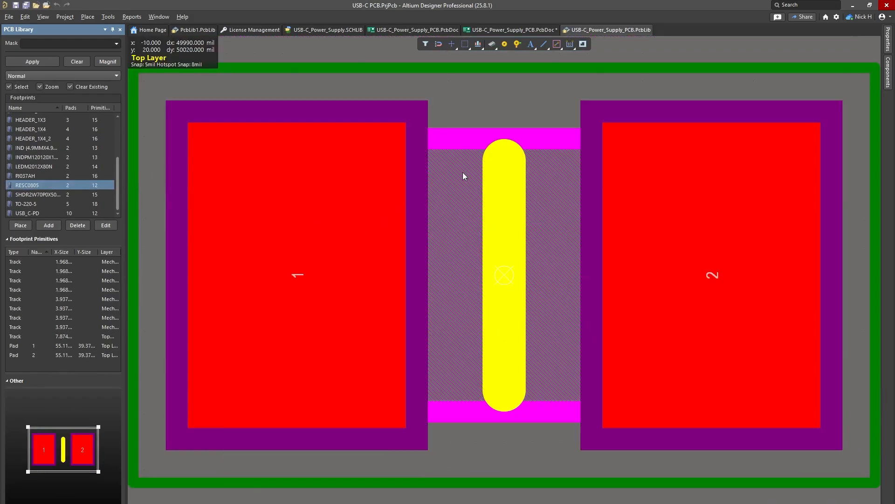
# View the RESC0805 footprint's 3D body and return to the 2D view.
pyautogui.keyDown('ctrl'); pyautogui.scroll(-2, 466, 177); pyautogui.keyUp('ctrl')
pyautogui.keyDown('ctrl'); pyautogui.scroll(-1, 536, 208); pyautogui.keyUp('ctrl')
pyautogui.moveTo(530, 224); pyautogui.dragTo(521, 157, button='right')
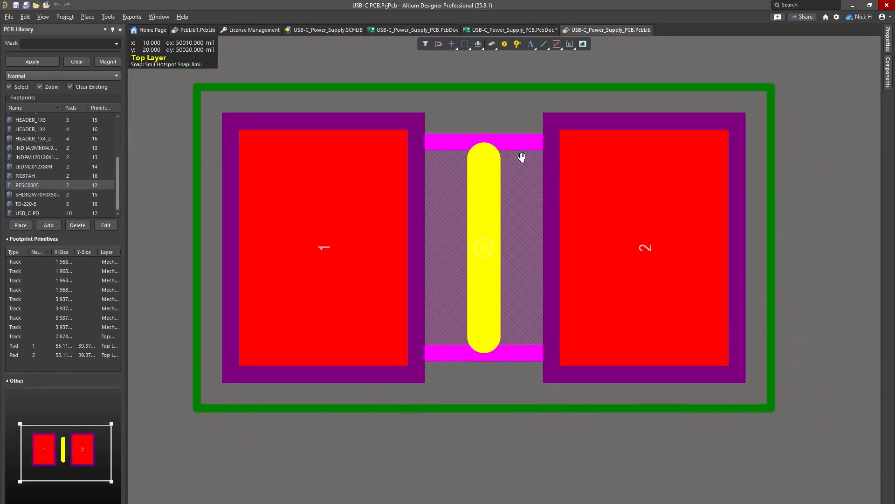
pyautogui.keyDown('ctrl'); pyautogui.scroll(-1, 525, 156); pyautogui.keyUp('ctrl')
pyautogui.press('3')
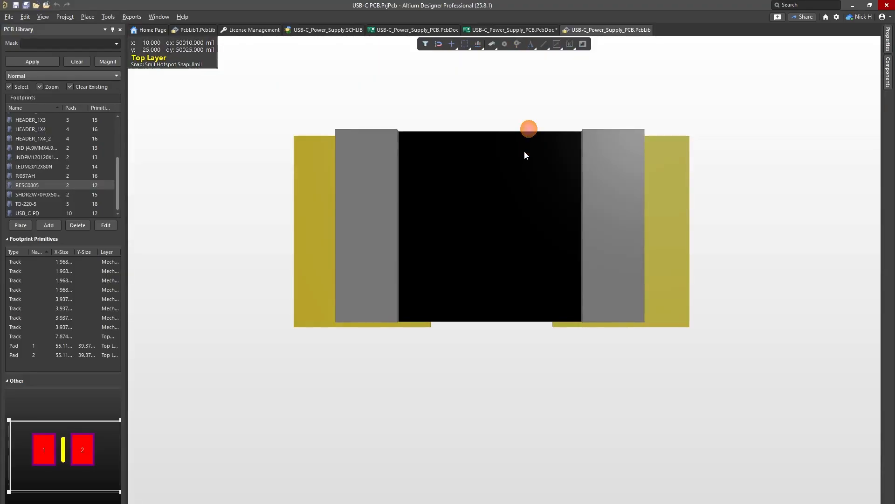
pyautogui.press('2')
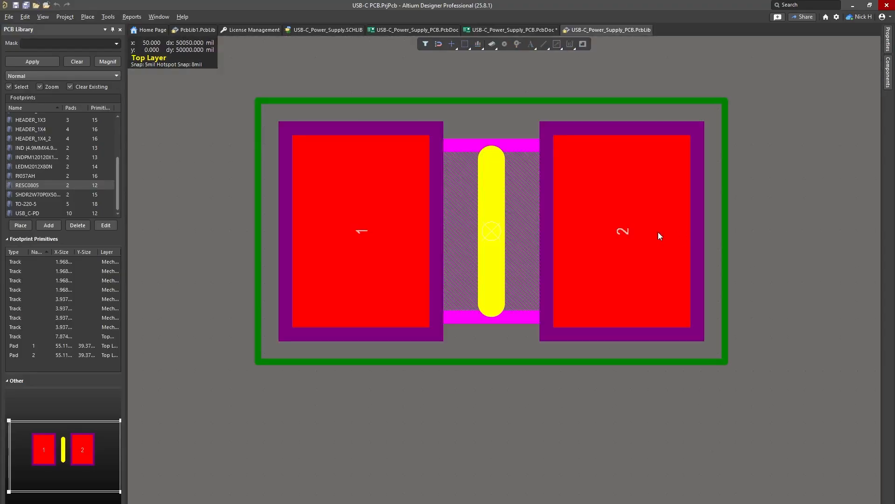
# Select the RESC0805 footprint's two pads in turn to examine them, and clear the selection.
pyautogui.click(339, 167)
pyautogui.click(651, 208)
pyautogui.click(410, 202)
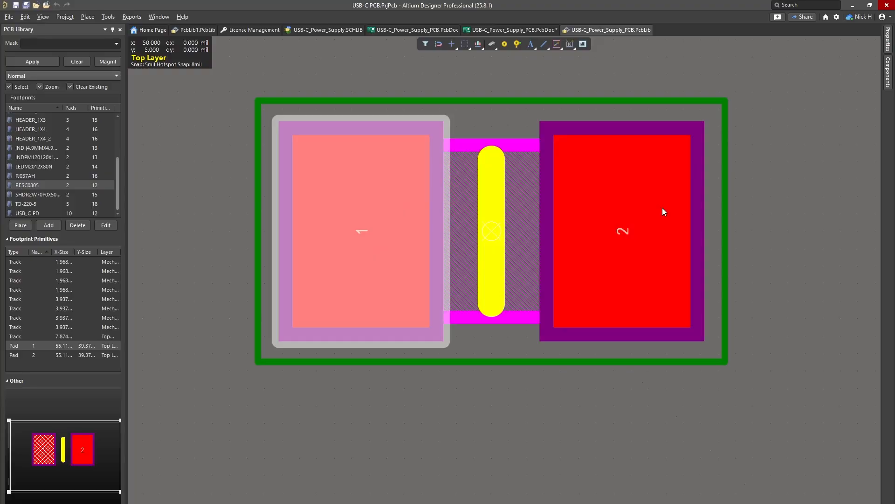
pyautogui.click(662, 208)
pyautogui.click(616, 381)
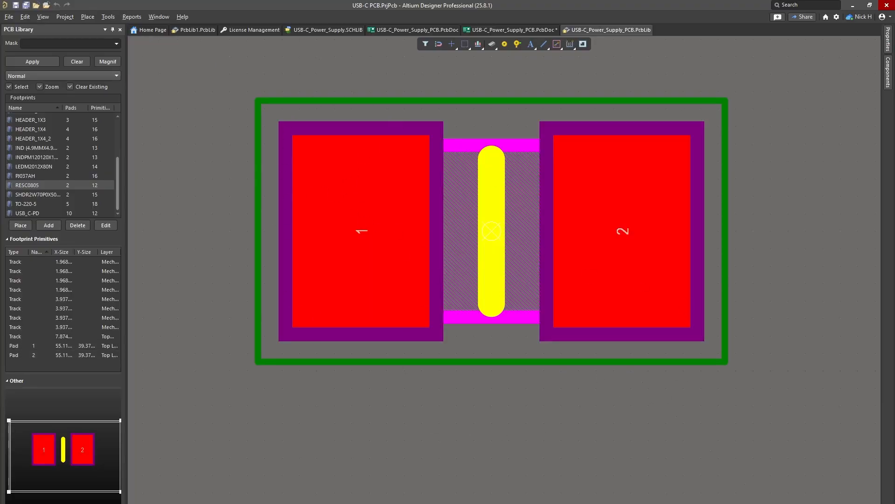
# Switch to Firefox and search the web in a new tab for "0805 pad dimension".
pyautogui.click(141, 496)
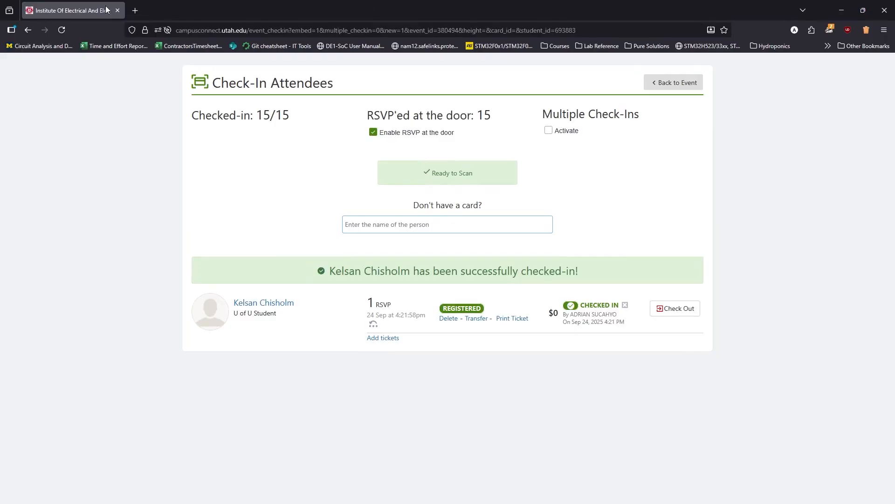
pyautogui.click(133, 11)
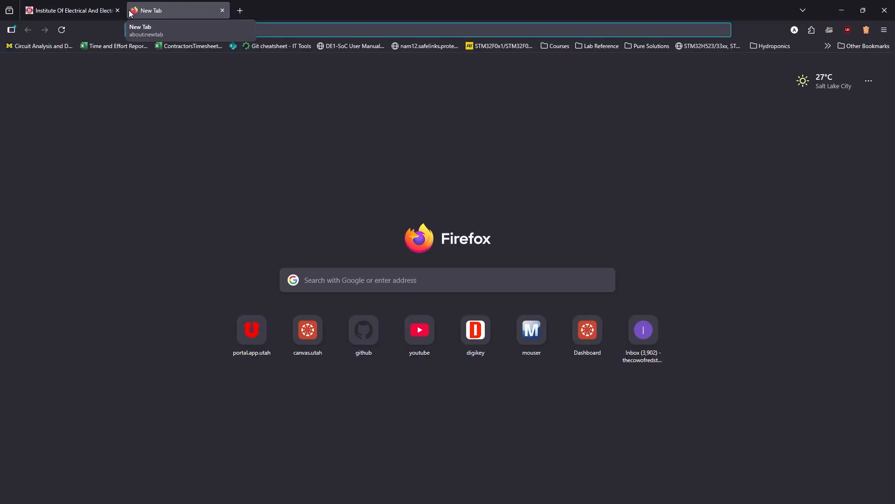
pyautogui.write('0805')
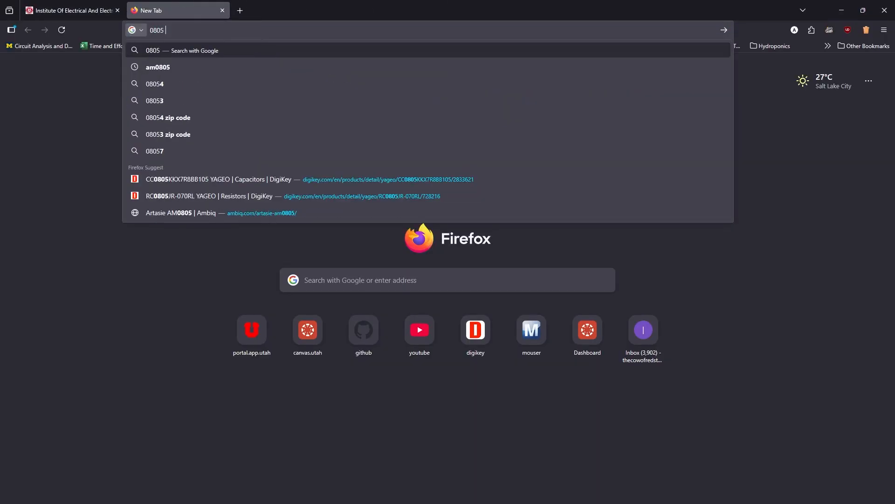
pyautogui.write(' pad')
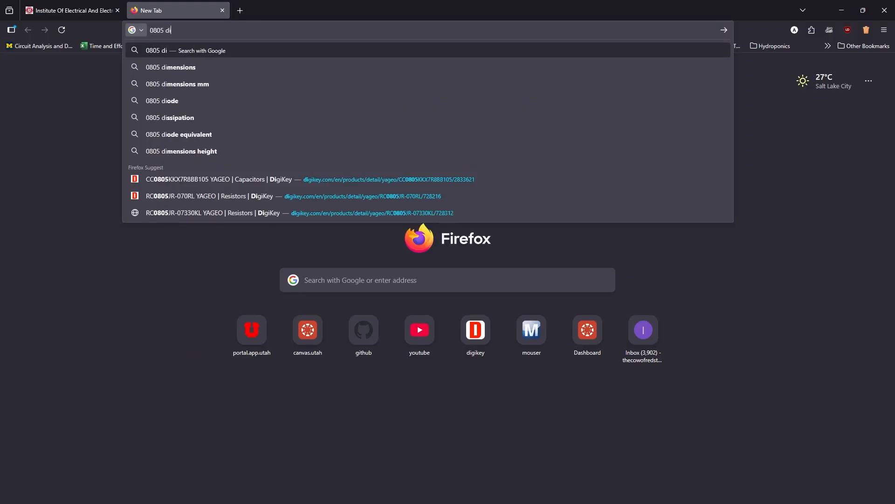
pyautogui.press('BackSpace')
pyautogui.write('pad dimension')
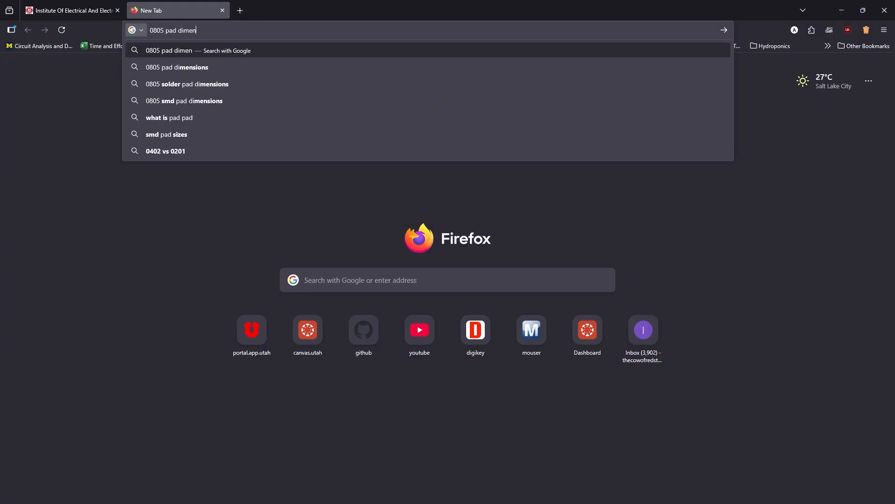
pyautogui.press('Return')
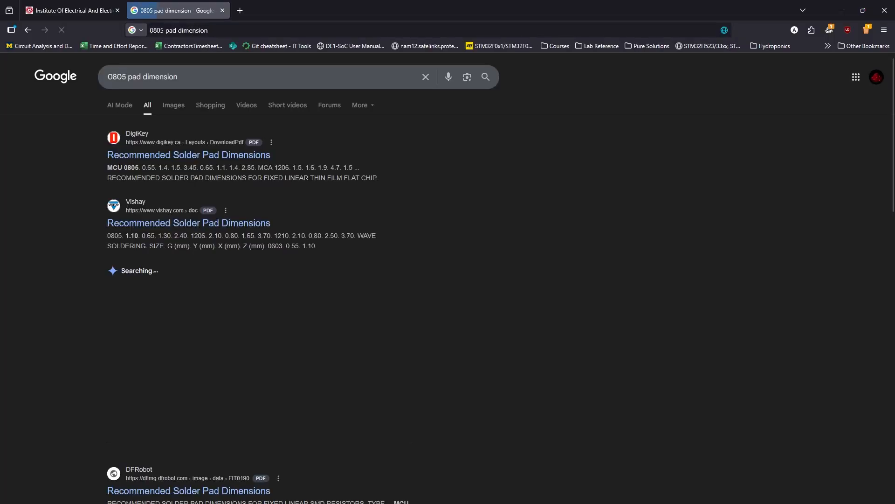
# Open the Recommended Solder Pad Dimensions PDF, examine its pad diagram and dimension table for 0805, and return to the search results.
pyautogui.click(250, 221)
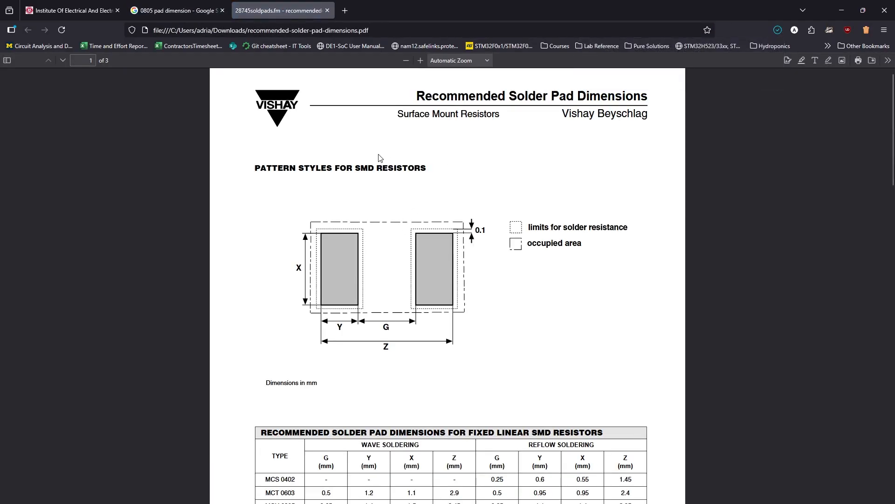
pyautogui.scroll(-3, 428, 167)
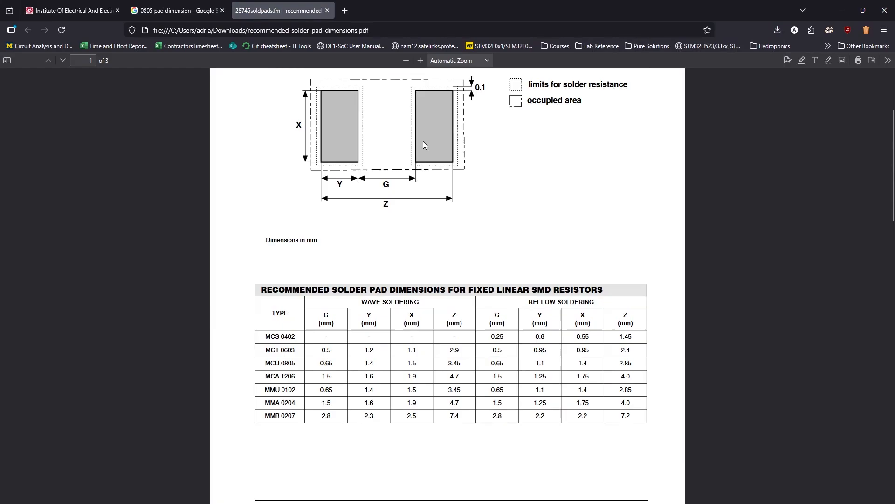
pyautogui.scroll(2, 423, 143)
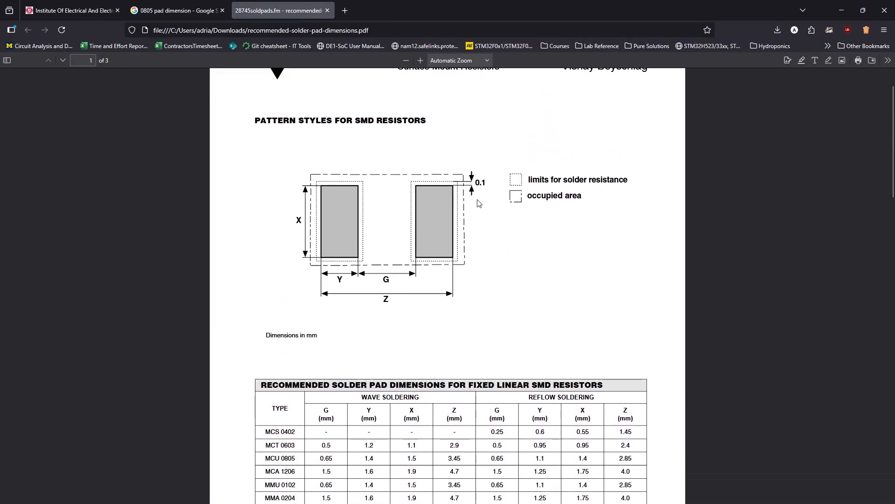
pyautogui.scroll(1, 485, 186)
pyautogui.doubleClick(315, 173)
pyautogui.click(173, 10)
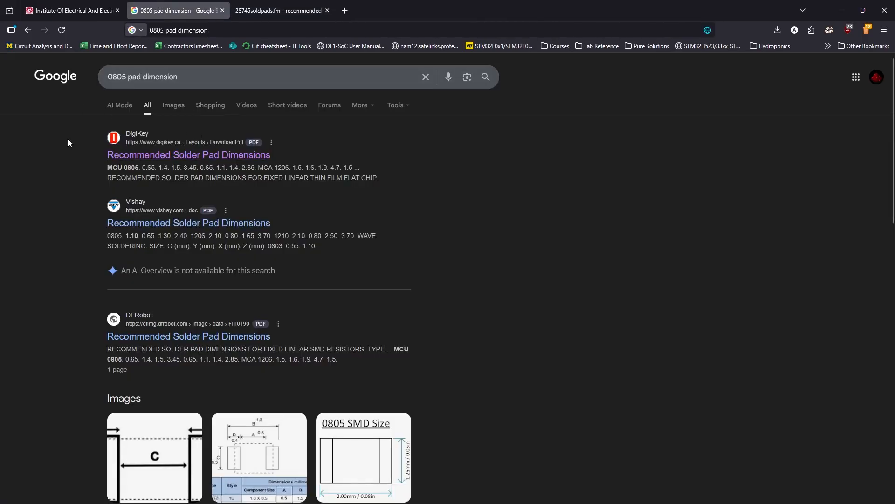
# Look through the remaining "0805 pad dimension" search results and return to the Recommended Solder Pad Dimensions PDF to review its pad diagram.
pyautogui.scroll(-4, 148, 154)
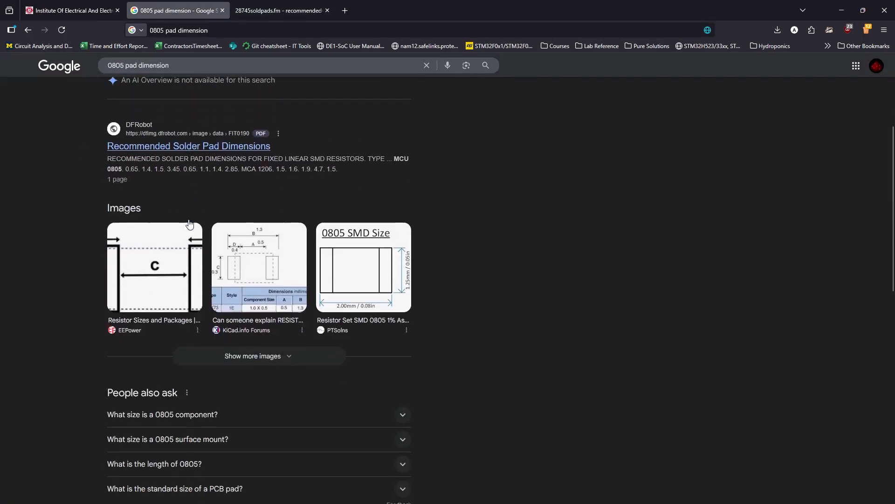
pyautogui.scroll(-10, 149, 154)
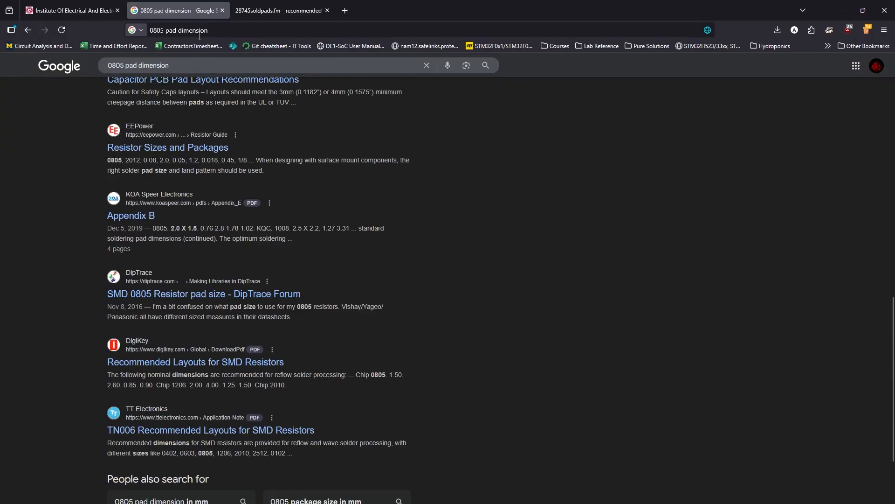
pyautogui.click(284, 4)
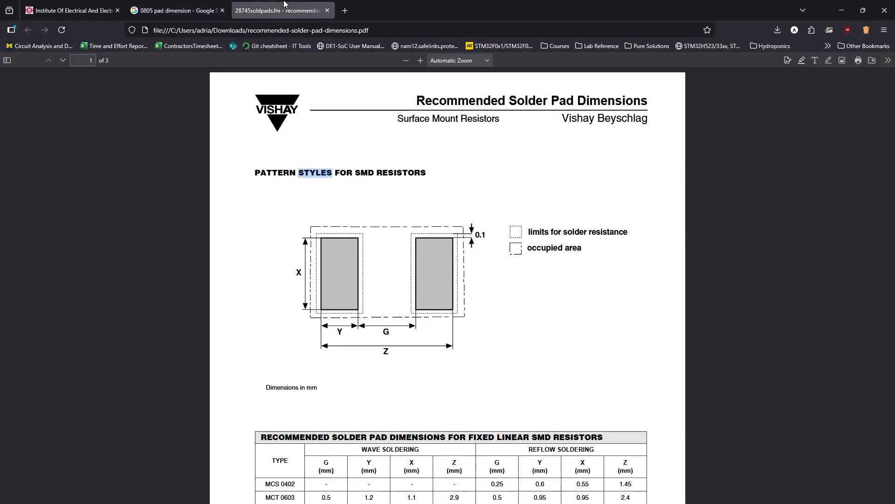
pyautogui.scroll(-2, 439, 206)
pyautogui.scroll(1, 443, 203)
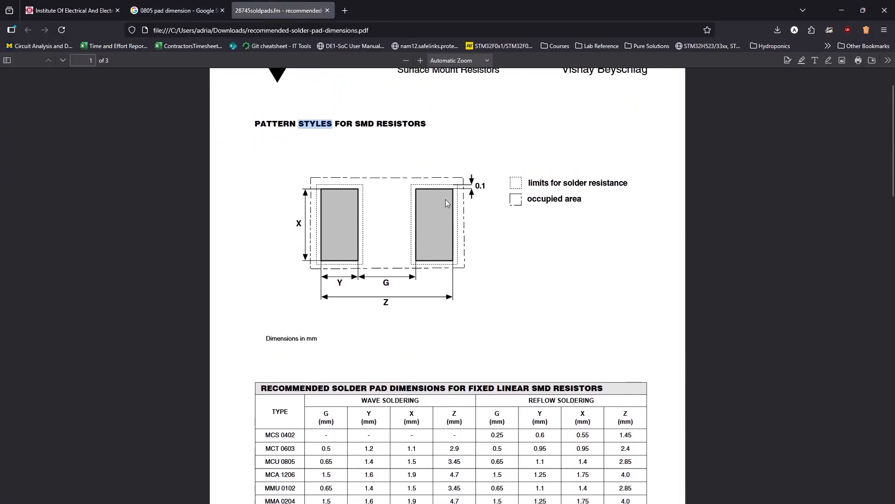
pyautogui.scroll(-1, 546, 304)
pyautogui.scroll(1, 526, 334)
pyautogui.scroll(2, 526, 334)
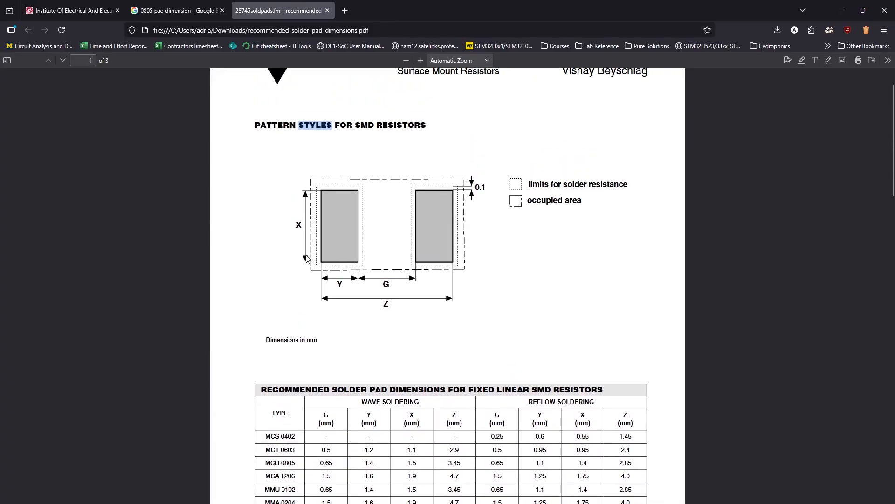
pyautogui.click(364, 106)
pyautogui.doubleClick(266, 108)
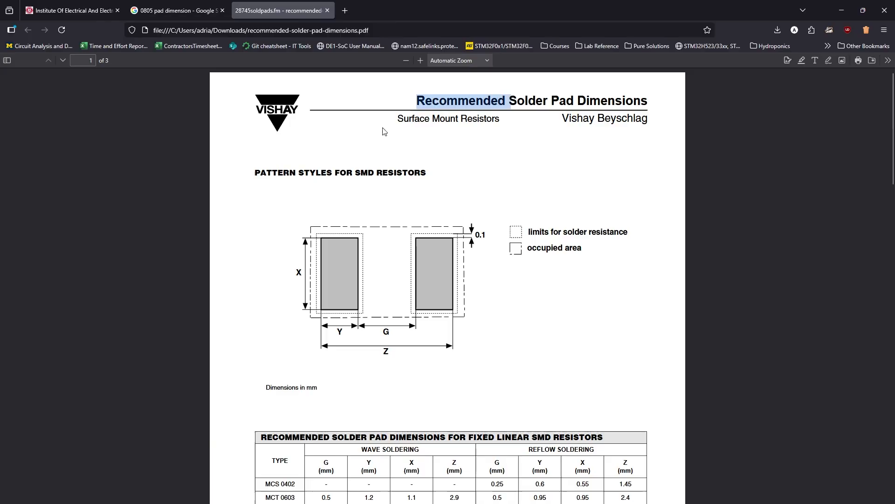
# Examine the MCU 0805 row of the solder pad dimension table, comparing the wave soldering and reflow soldering columns.
pyautogui.scroll(-3, 241, 354)
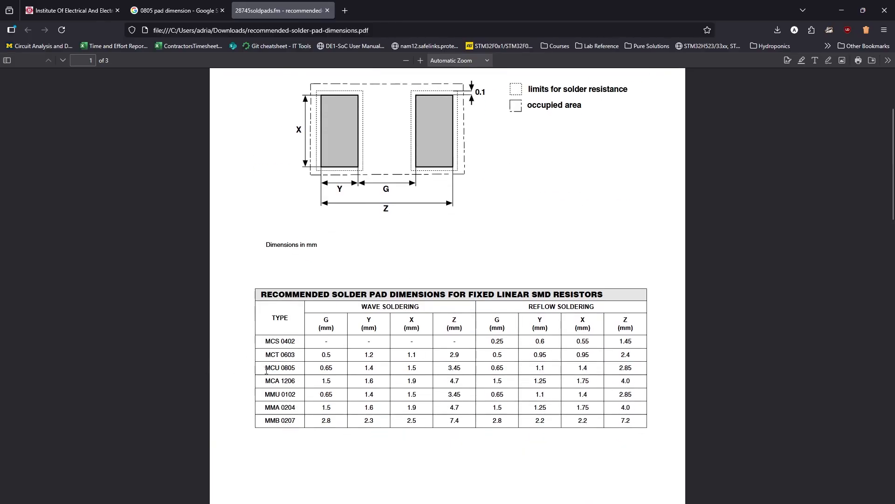
pyautogui.moveTo(262, 371); pyautogui.dragTo(645, 372)
pyautogui.moveTo(367, 306); pyautogui.dragTo(459, 394)
pyautogui.click(326, 305)
pyautogui.tripleClick(558, 308)
pyautogui.click(413, 308)
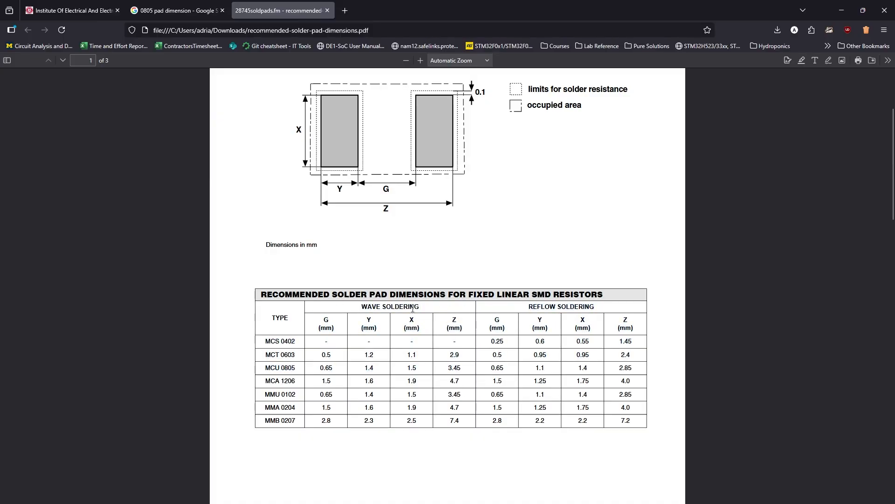
pyautogui.doubleClick(374, 306)
pyautogui.moveTo(373, 306); pyautogui.dragTo(386, 306)
pyautogui.click(378, 268)
# Examine the pad pattern diagram and its legend entry for the limits for solder resistance.
pyautogui.scroll(1, 456, 191)
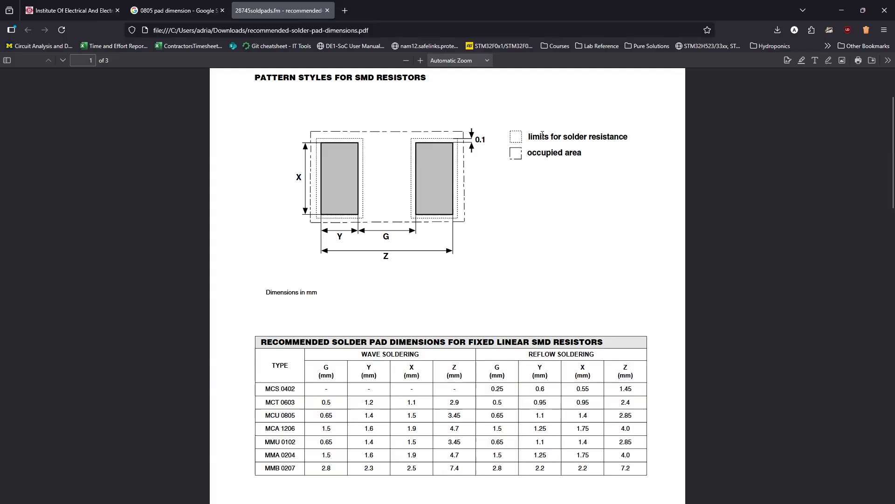
pyautogui.tripleClick(626, 136)
pyautogui.click(626, 136)
pyautogui.tripleClick(560, 137)
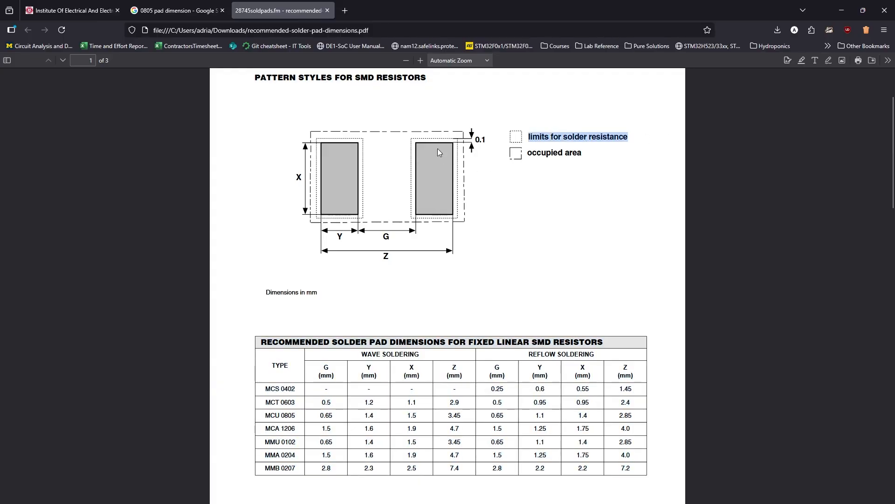
pyautogui.click(386, 312)
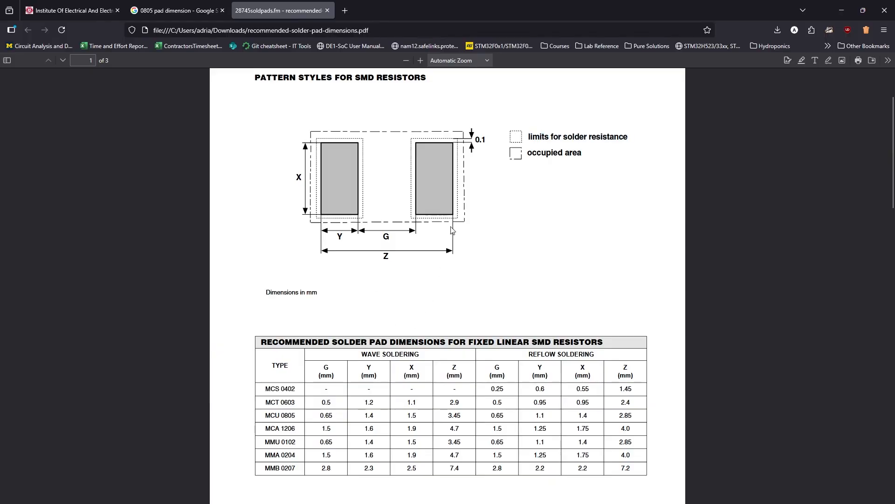
# Arrange the PDF window side by side with Altium Designer and bring the PcbLib1.PcbLib document into view there.
pyautogui.moveTo(485, 3); pyautogui.dragTo(883, 149)
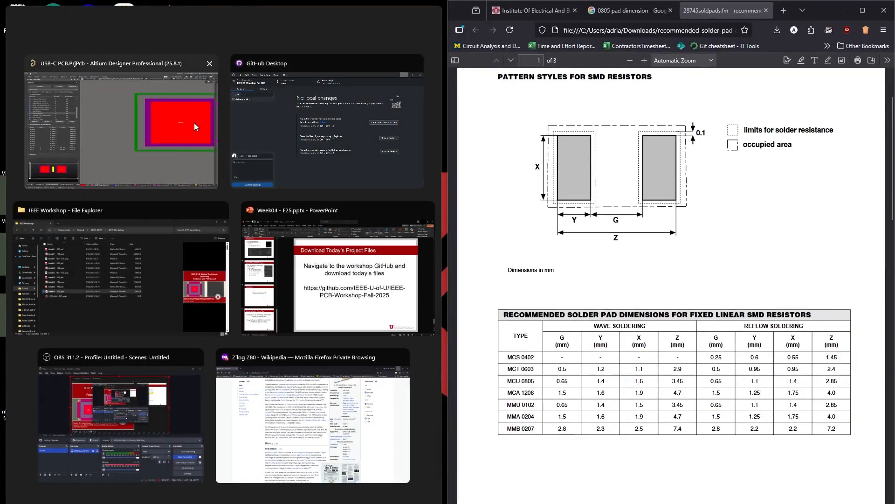
pyautogui.click(194, 122)
pyautogui.rightClick(264, 34)
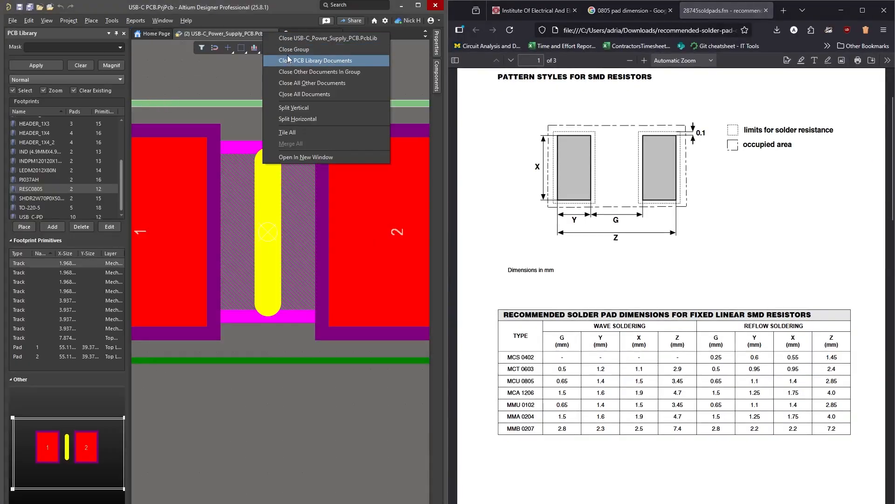
pyautogui.click(209, 34)
pyautogui.click(275, 34)
pyautogui.click(265, 49)
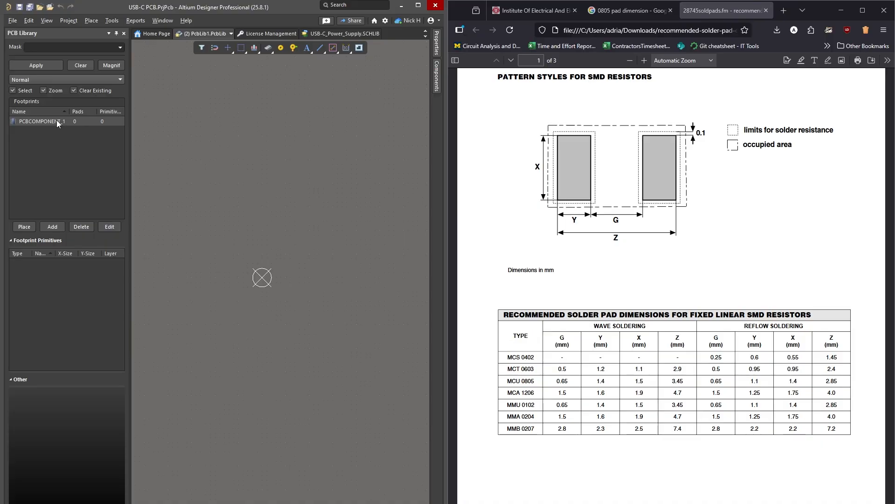
# Rename the library's empty footprint as RES0805.
pyautogui.click(105, 229)
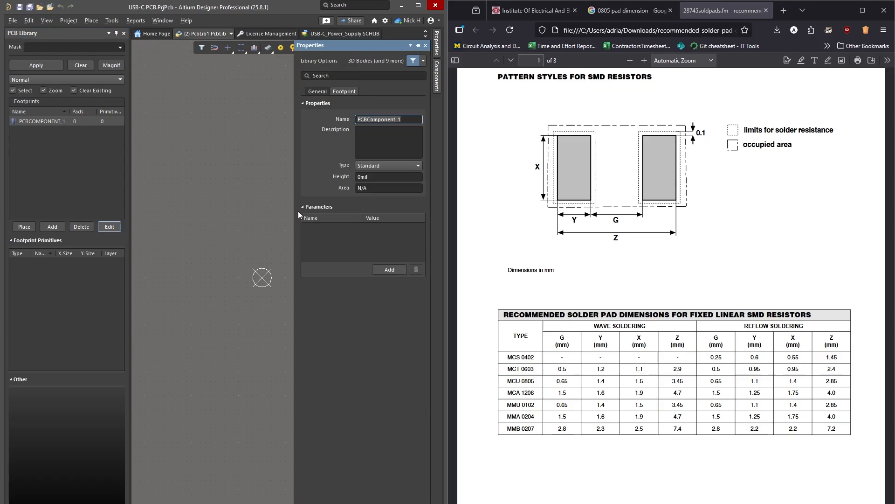
pyautogui.write('RES0805')
pyautogui.press('Return')
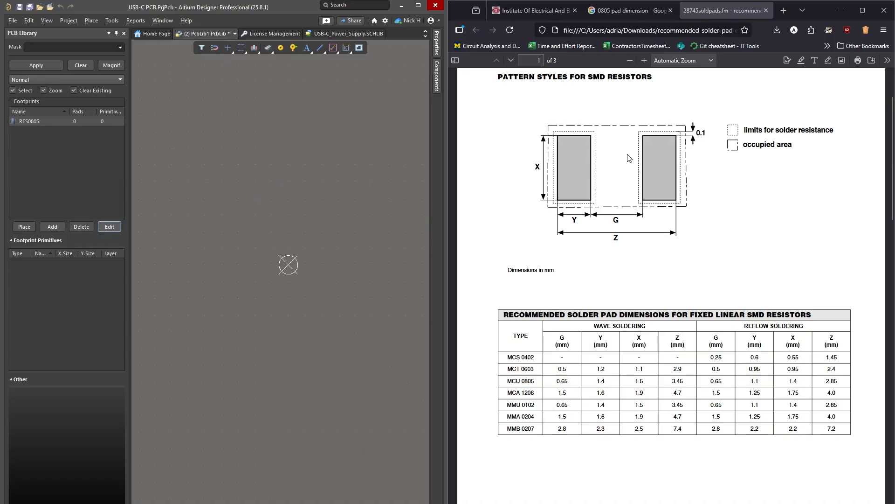
# Start placing a pad in the RES0805 footprint with designator 1 on the Top Layer.
pyautogui.click(281, 47)
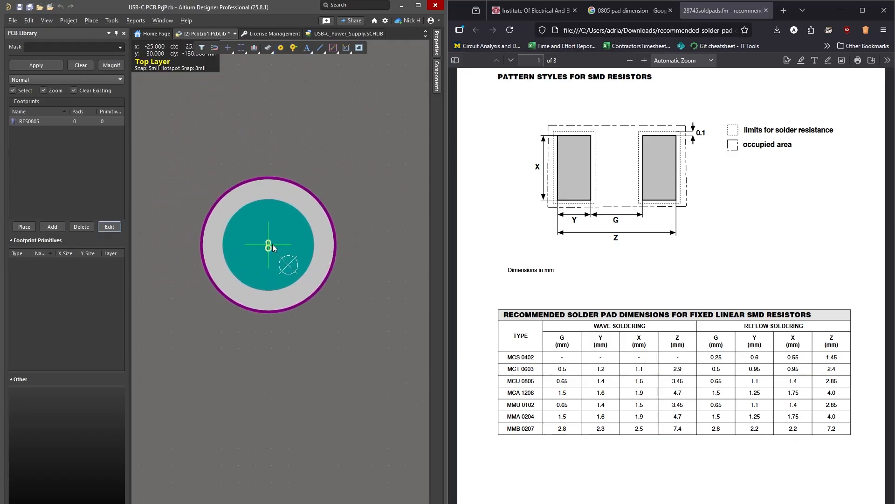
pyautogui.keyDown('ctrl'); pyautogui.scroll(-3, 270, 235); pyautogui.keyUp('ctrl')
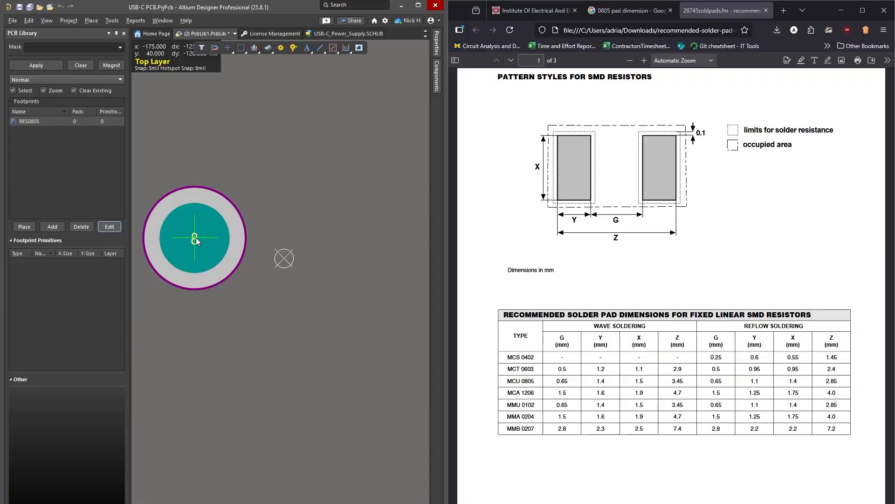
pyautogui.press('Tab')
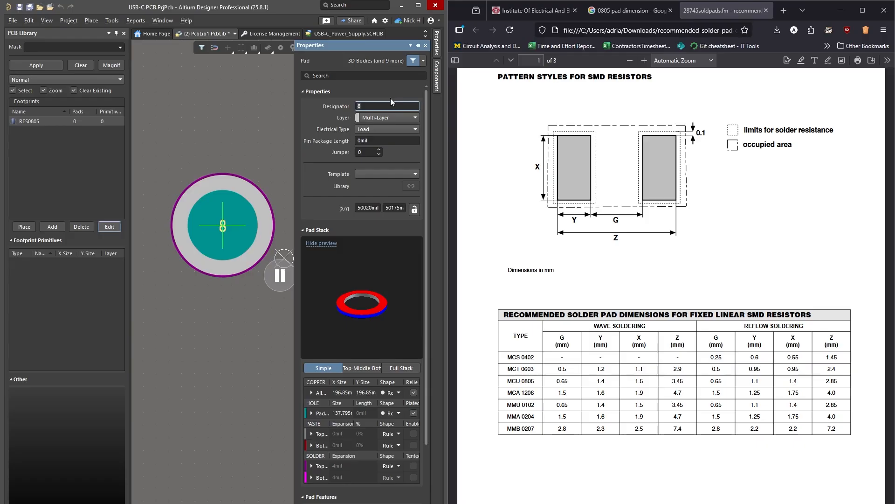
pyautogui.write('1')
pyautogui.click(407, 120)
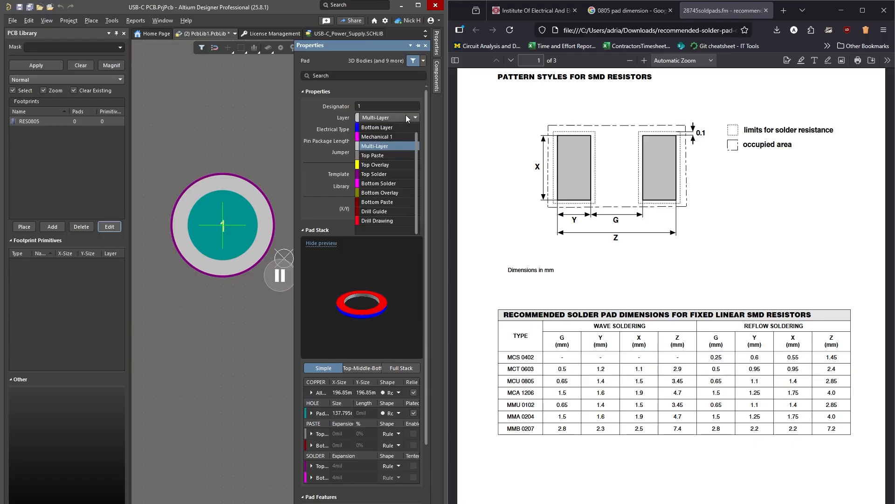
pyautogui.scroll(1, 395, 143)
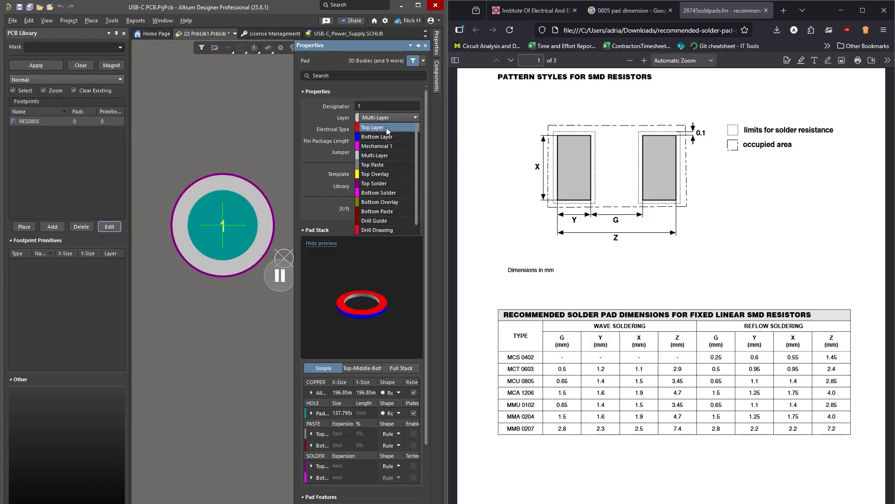
pyautogui.click(386, 127)
pyautogui.click(382, 129)
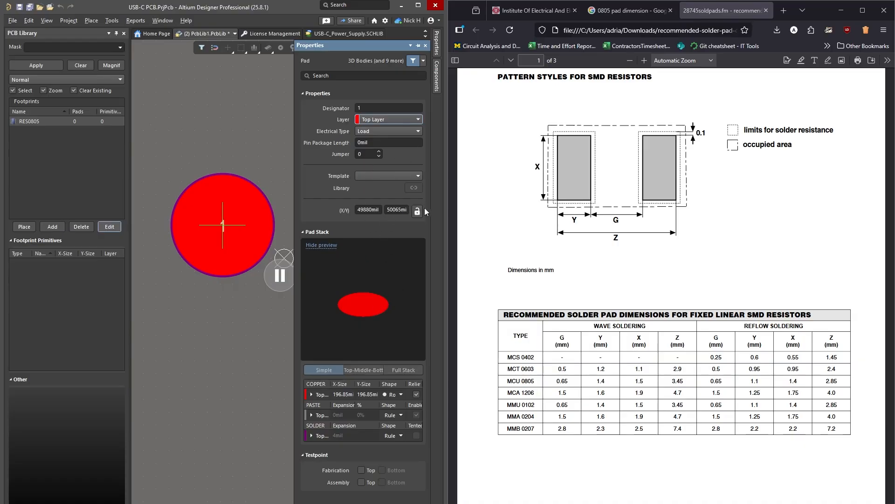
# Set the pad's copper shape to Rectangular and place the pad above and to the left of the footprint origin.
pyautogui.moveTo(296, 283); pyautogui.dragTo(263, 279)
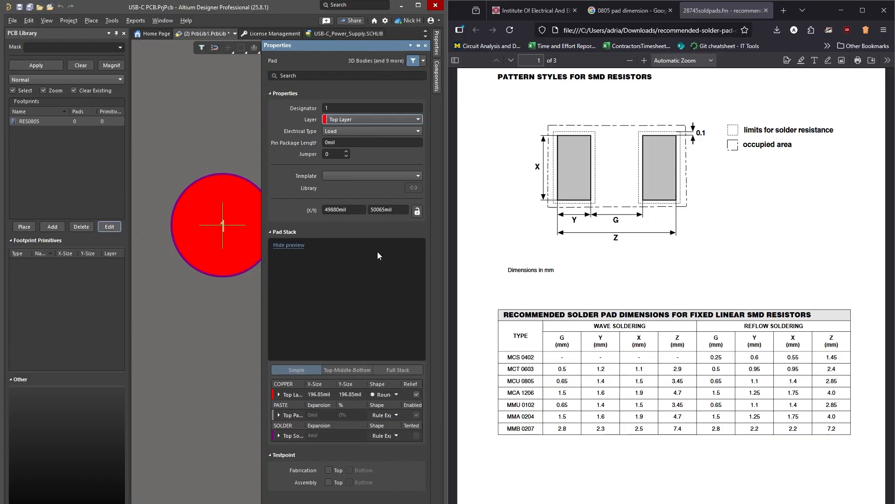
pyautogui.click(278, 394)
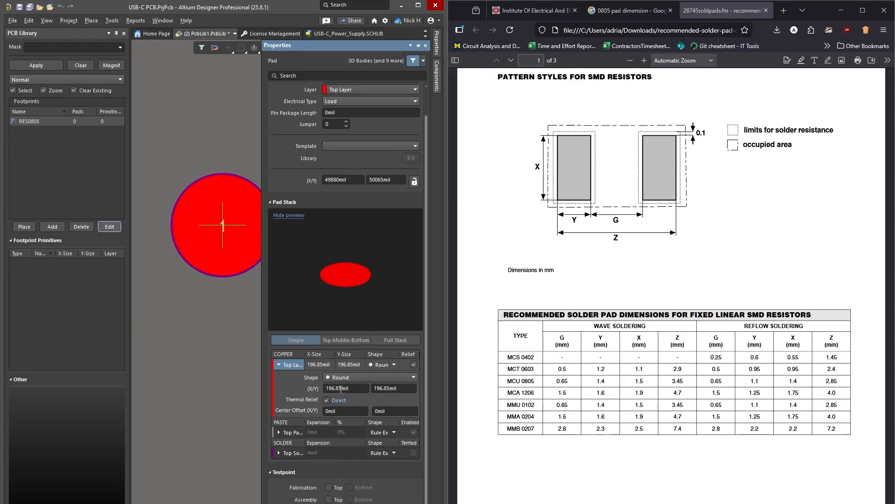
pyautogui.click(351, 379)
pyautogui.click(366, 375)
pyautogui.scroll(1, 279, 432)
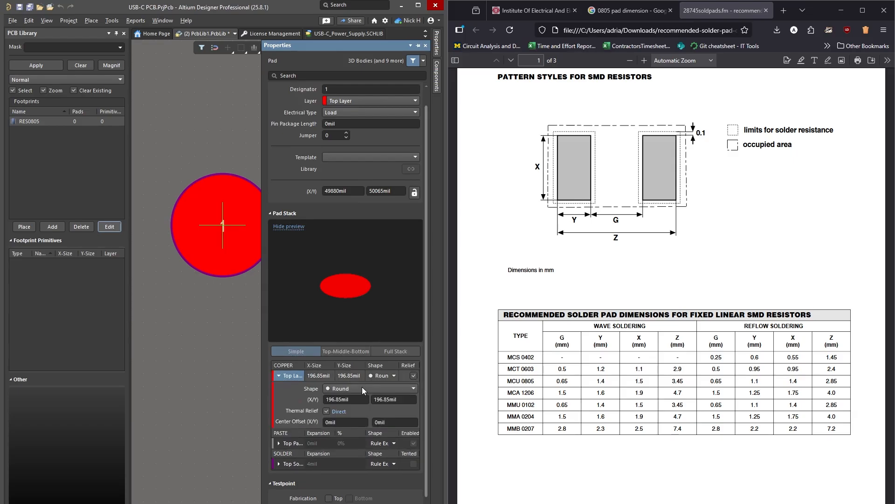
pyautogui.click(364, 389)
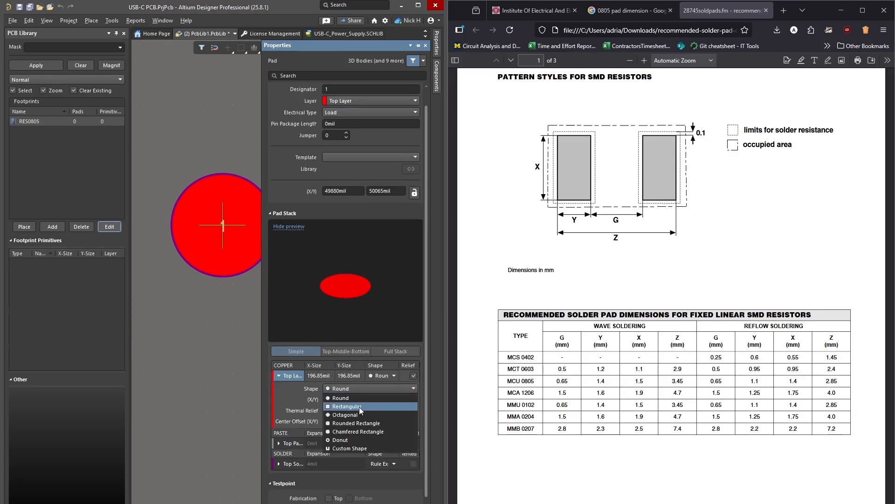
pyautogui.click(359, 407)
pyautogui.click(350, 400)
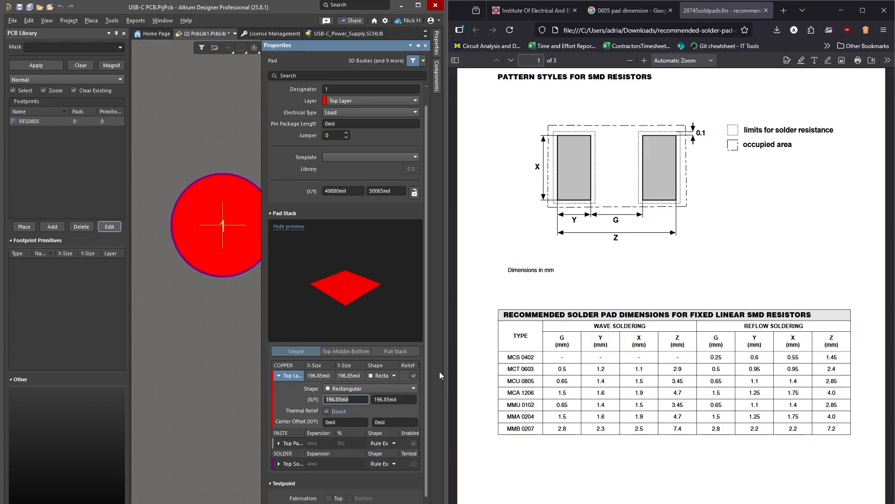
pyautogui.click(157, 329)
pyautogui.press('Escape')
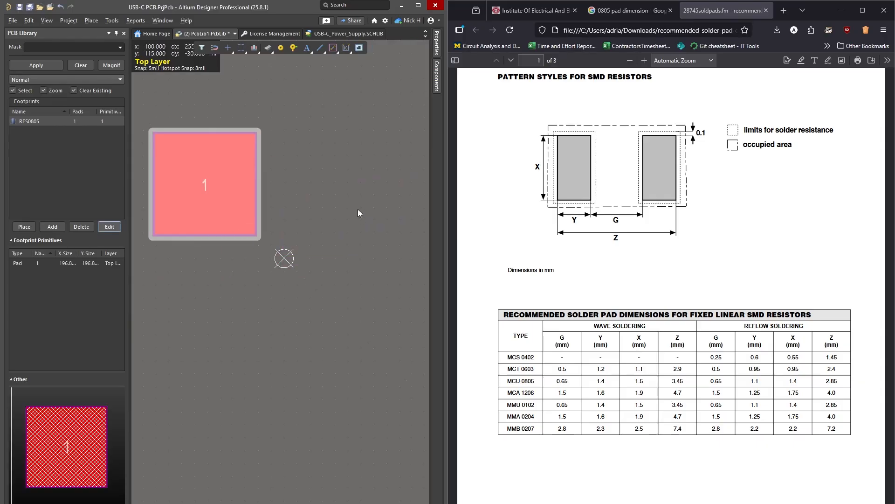
# Switch the footprint editor's units to millimetres and set the snap grid to 0.100 mm.
pyautogui.press('q')
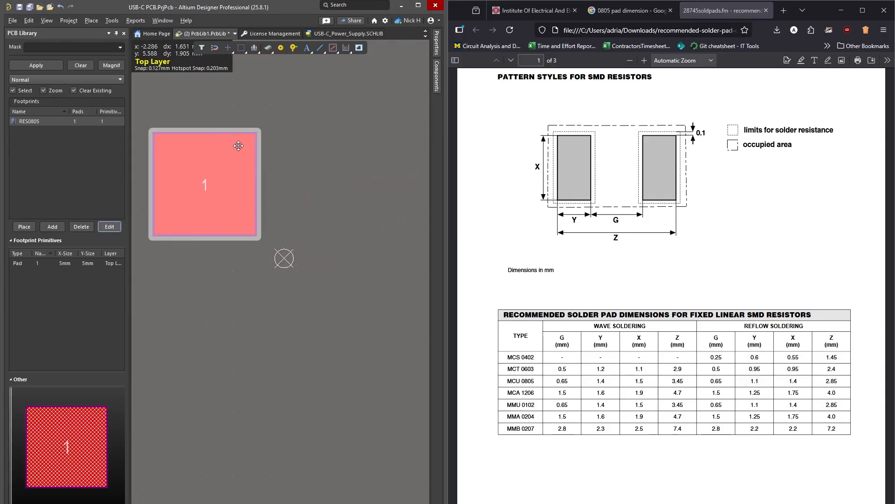
pyautogui.press('g')
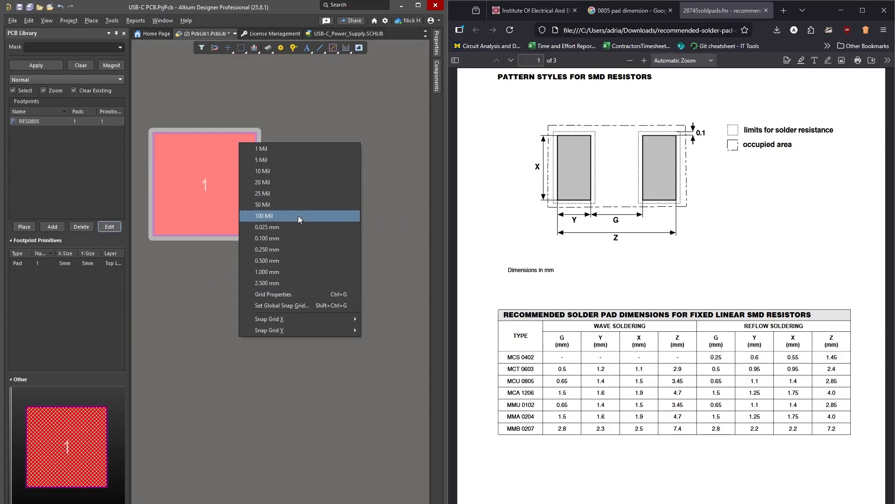
pyautogui.click(298, 237)
# Delete the existing pad and start a new rectangular Top Layer pad with an X size of 1.5 mm and Y size of 1.4 mm.
pyautogui.click(236, 211)
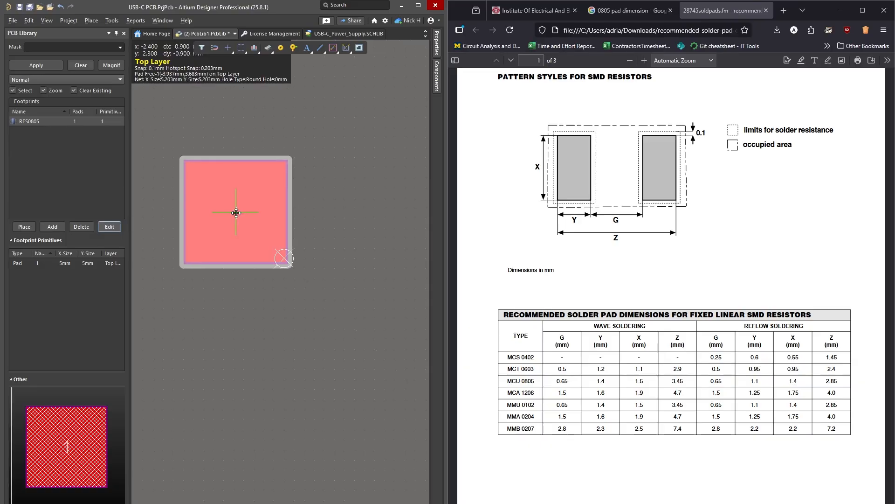
pyautogui.press('Delete')
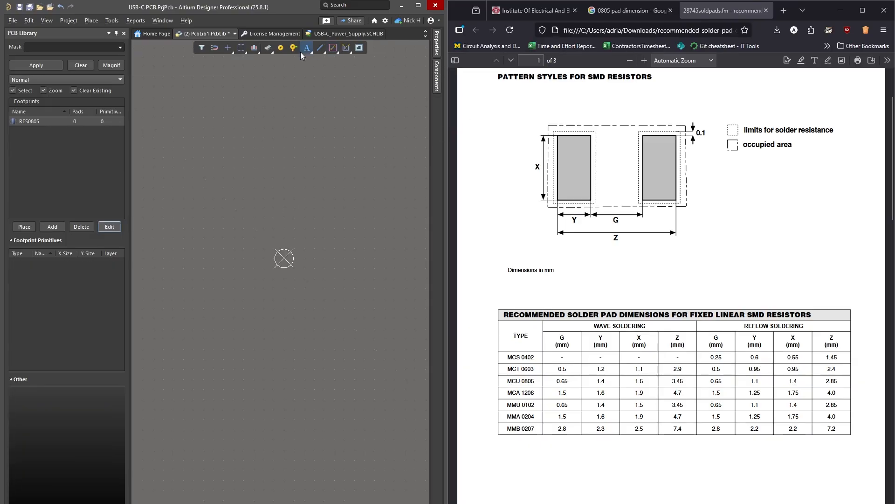
pyautogui.click(280, 48)
pyautogui.press('Tab')
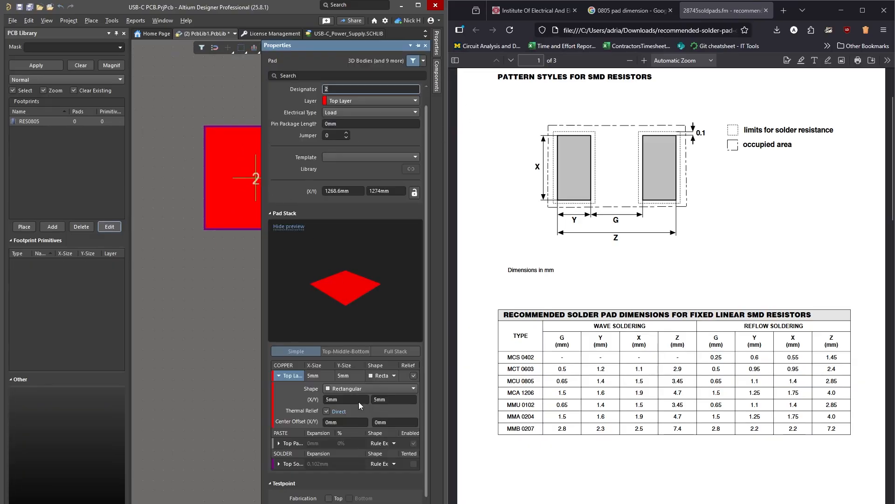
pyautogui.scroll(-1, 358, 396)
pyautogui.click(356, 389)
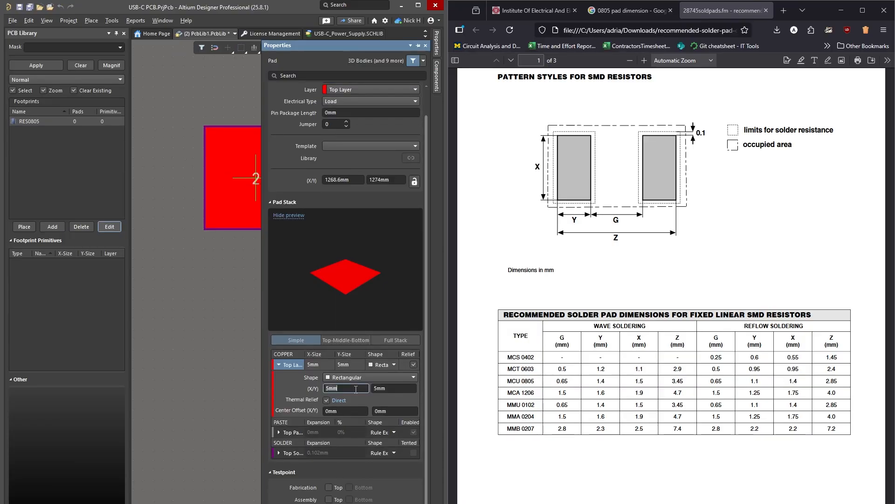
pyautogui.press('BackSpace')
pyautogui.write('1.5')
pyautogui.press('Tab')
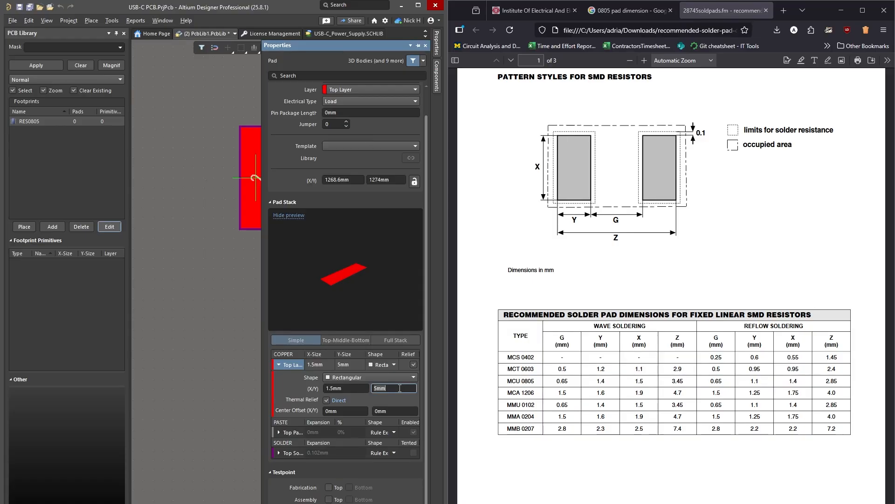
pyautogui.write('1.4')
pyautogui.press('Return')
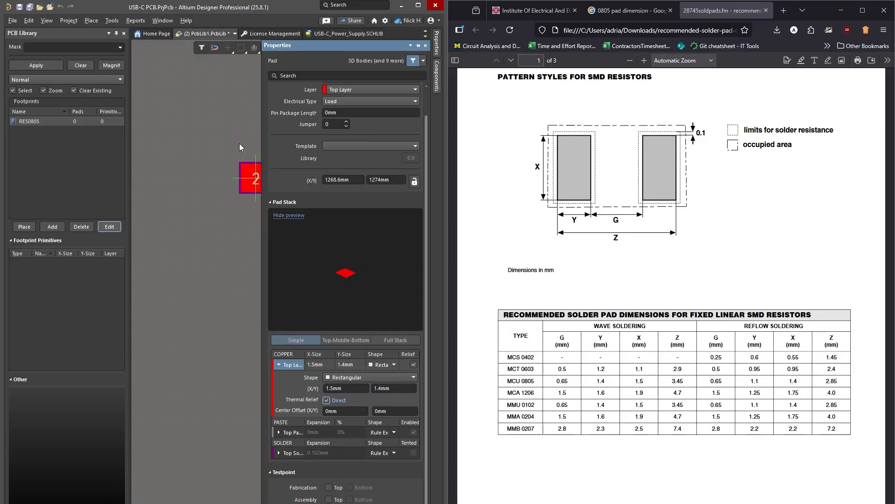
pyautogui.scroll(1, 358, 243)
pyautogui.scroll(1, 358, 243)
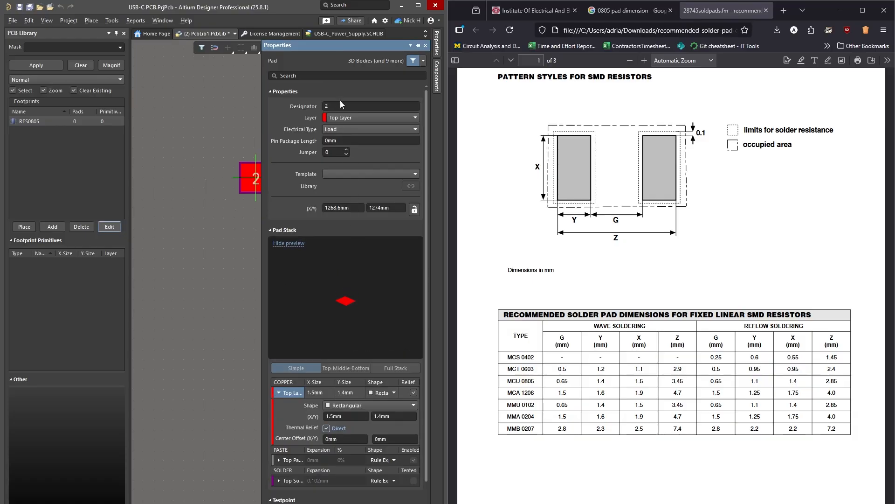
pyautogui.click(349, 109)
pyautogui.write('1')
pyautogui.press('BackSpace')
pyautogui.press('BackSpace')
pyautogui.write('1')
pyautogui.press('Return')
pyautogui.press('Escape')
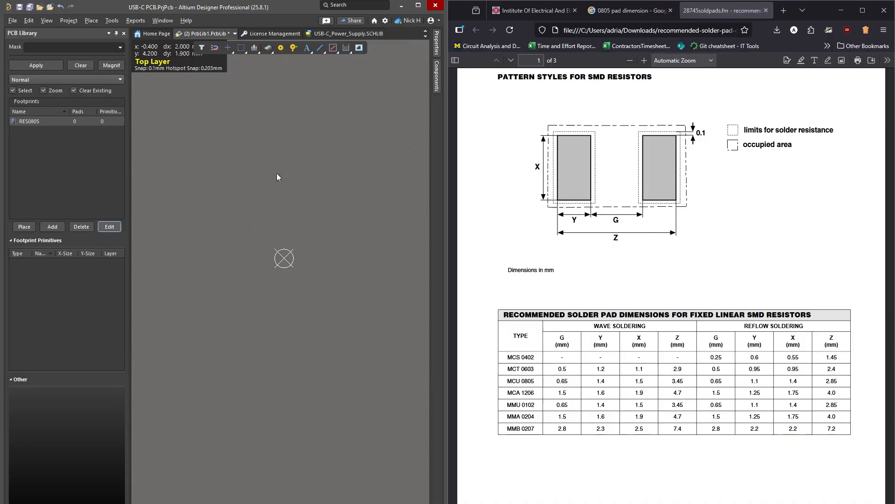
pyautogui.click(280, 48)
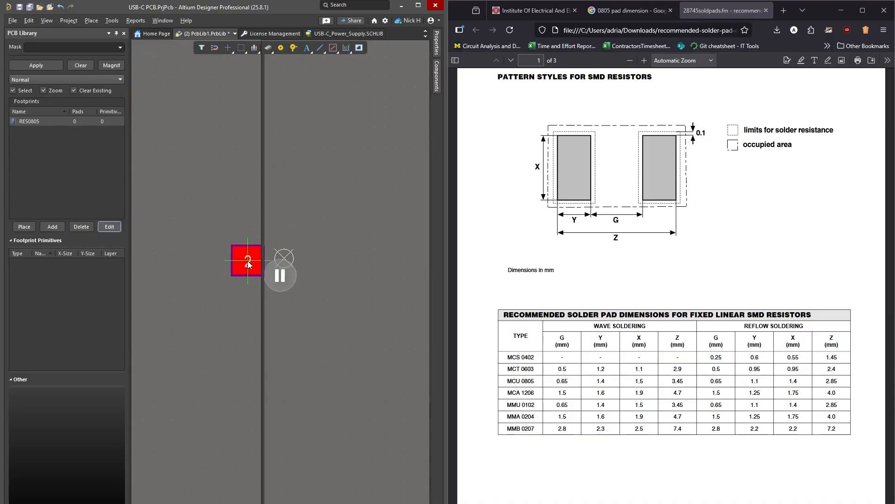
pyautogui.press('Tab')
pyautogui.write('1')
pyautogui.press('Return')
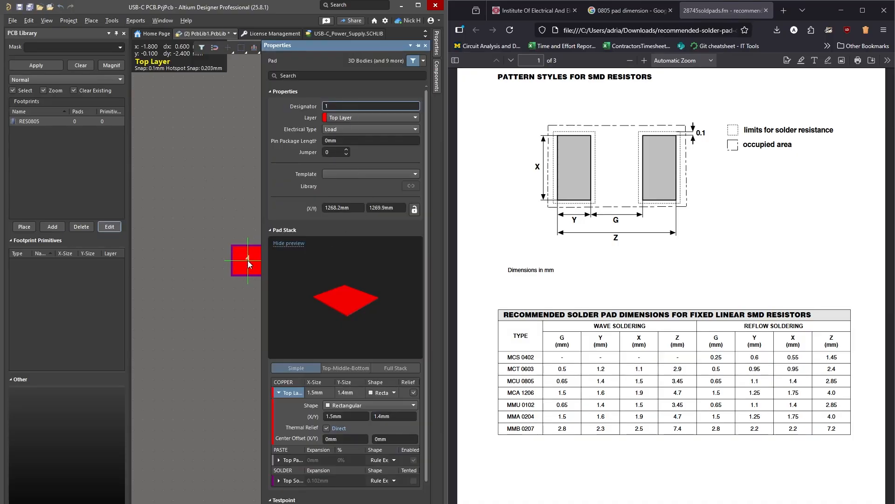
pyautogui.press('Escape')
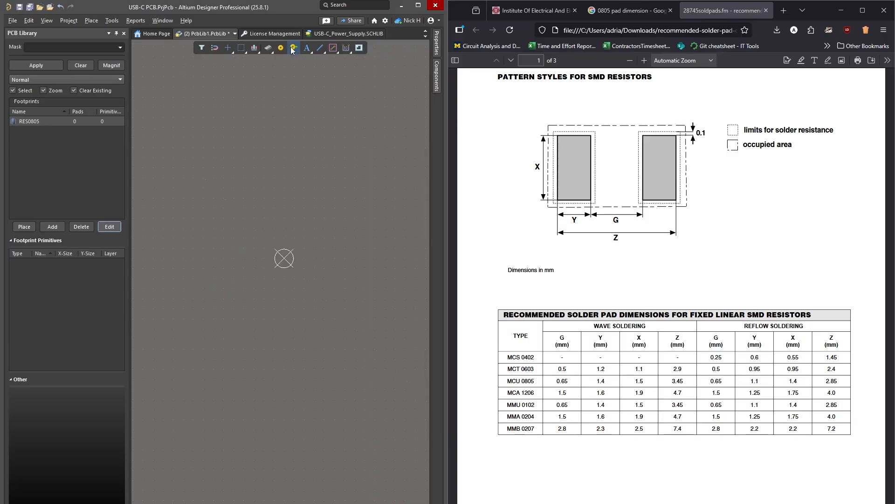
# Place the 1.5 mm by 1.4 mm pad level with the footprint origin, about 1.6 mm to its left.
pyautogui.click(281, 48)
pyautogui.keyDown('ctrl'); pyautogui.scroll(3, 252, 257); pyautogui.keyUp('ctrl')
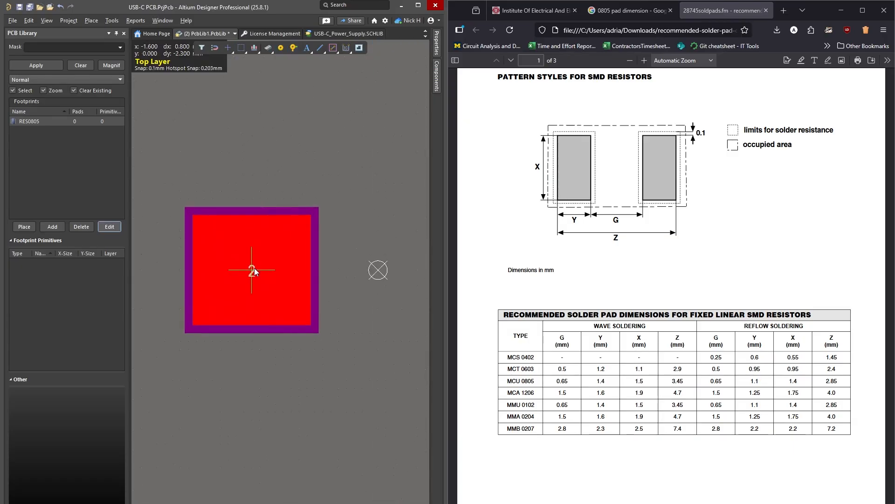
pyautogui.click(254, 267)
pyautogui.press('Escape')
pyautogui.keyDown('ctrl'); pyautogui.scroll(-1, 337, 280); pyautogui.keyUp('ctrl')
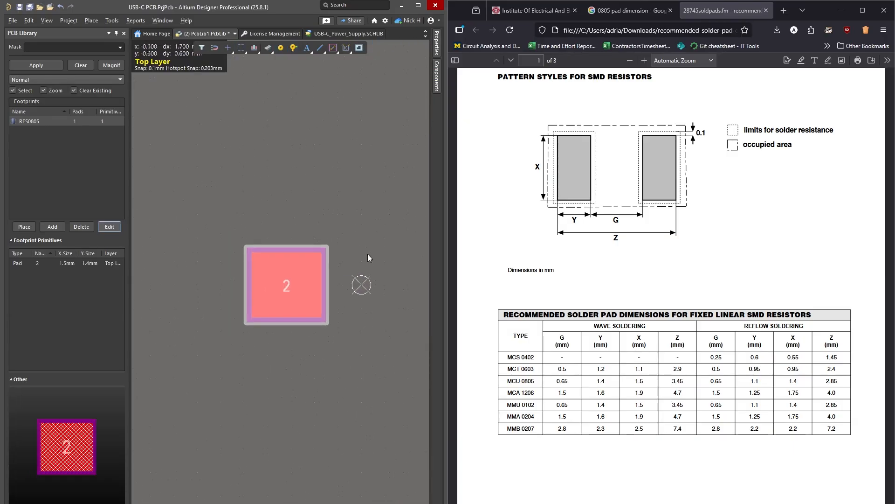
# Set the placed pad's designator to 1.
pyautogui.click(438, 75)
pyautogui.click(437, 43)
pyautogui.press('BackSpace')
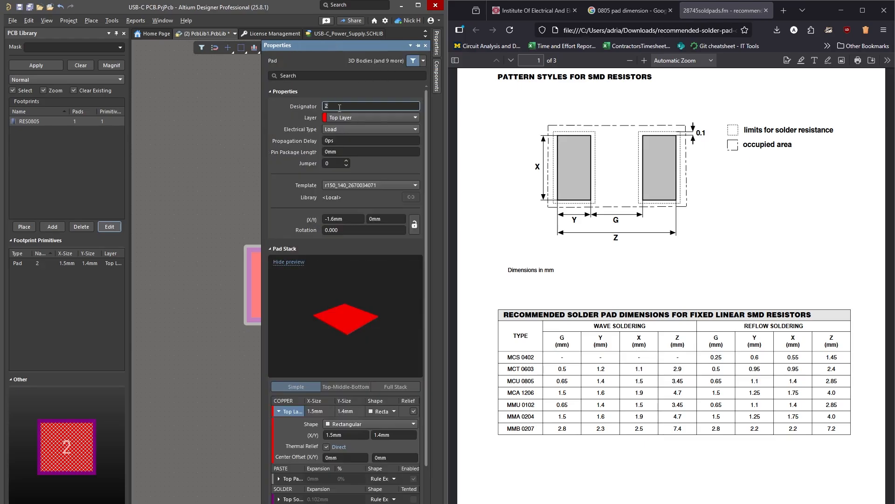
pyautogui.write('1')
pyautogui.press('Return')
pyautogui.click(166, 182)
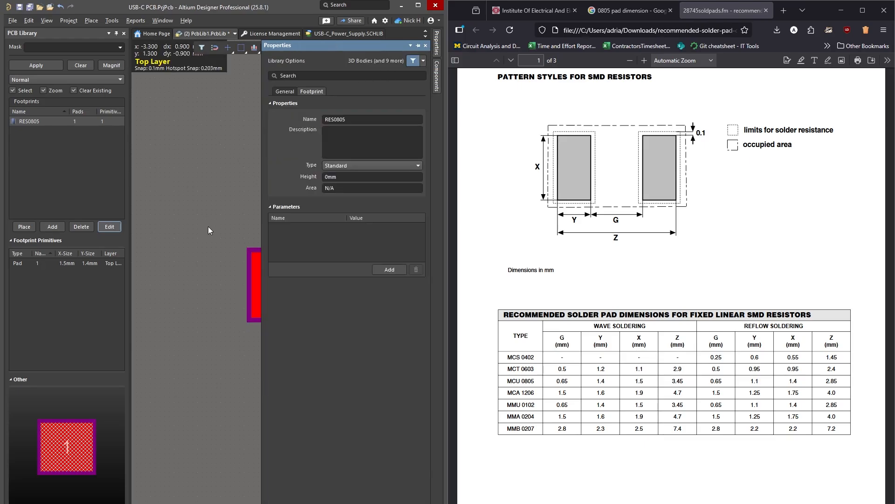
pyautogui.keyDown('ctrl'); pyautogui.scroll(-1, 209, 227); pyautogui.keyUp('ctrl')
pyautogui.moveTo(241, 265); pyautogui.dragTo(191, 237, button='right')
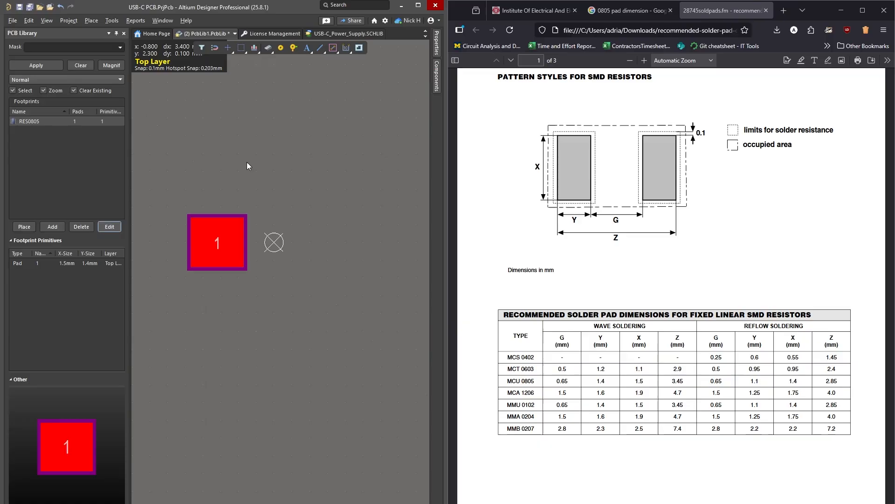
# Reselect the 0.100 mm snap grid and toggle the units to mils and back to millimetres.
pyautogui.press('g')
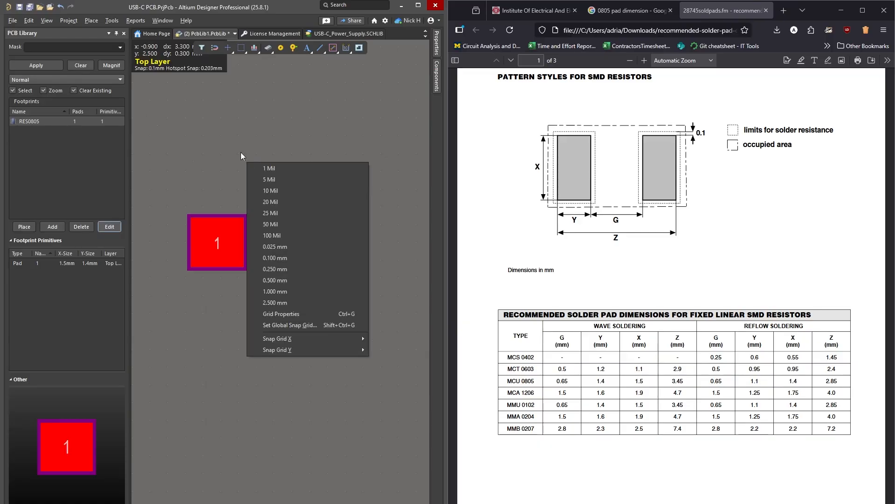
pyautogui.click(295, 256)
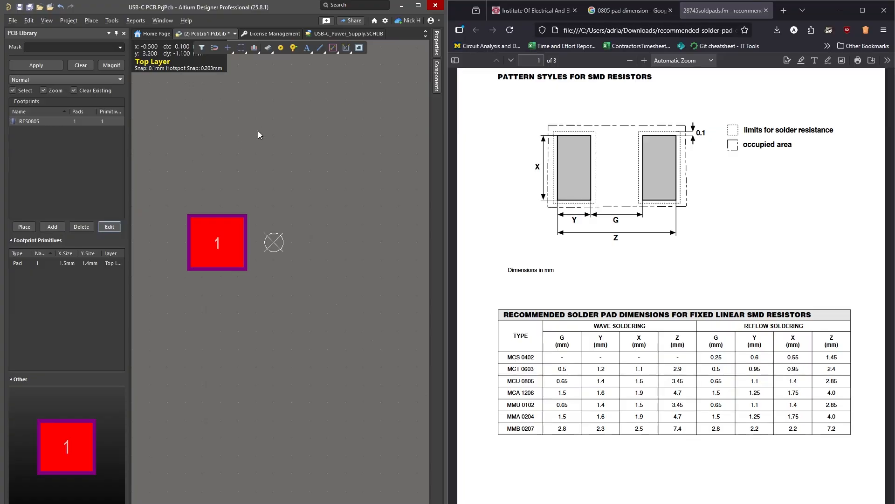
pyautogui.press('q')
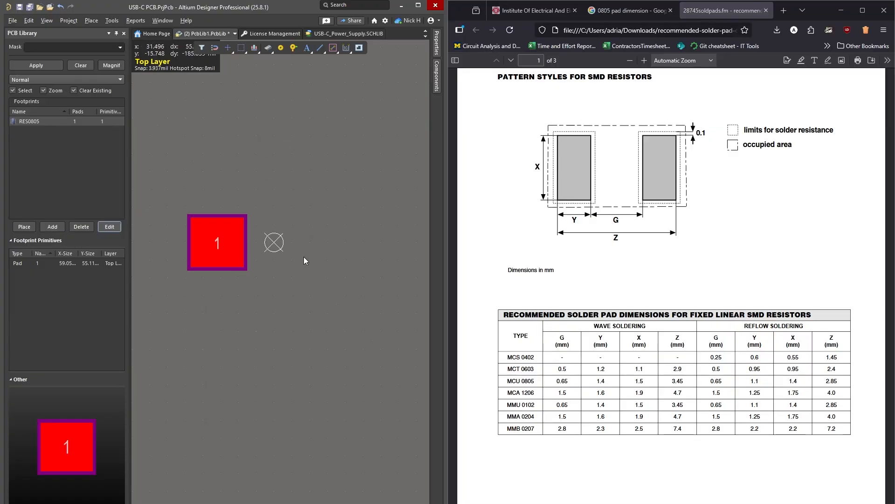
pyautogui.press('q')
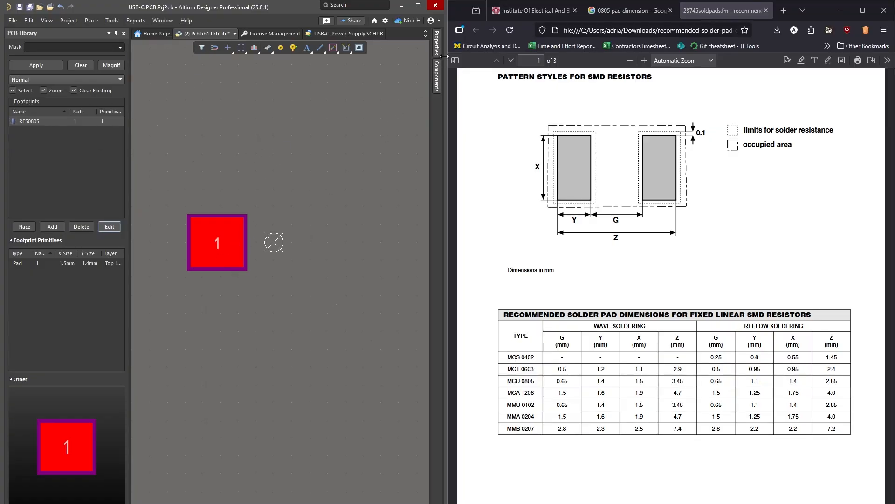
# Move pad 1 closer to the origin and try to start a second pad with designator 2.
pyautogui.moveTo(232, 236); pyautogui.dragTo(238, 234)
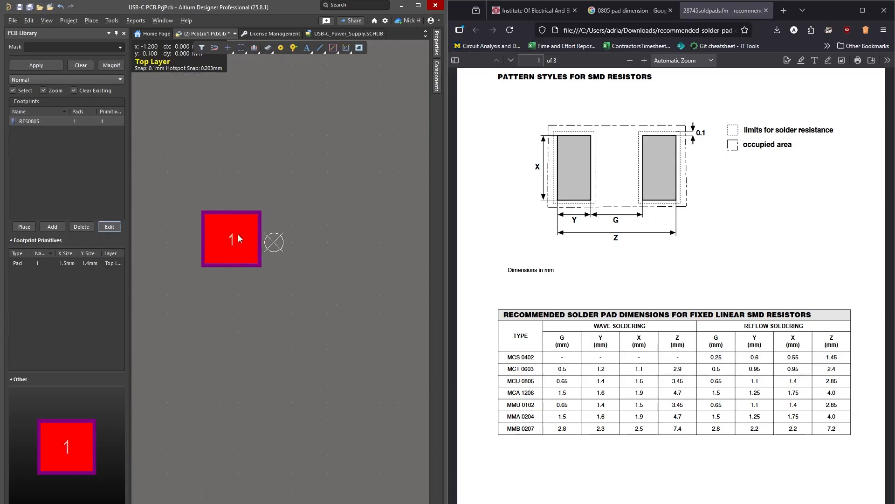
pyautogui.click(293, 47)
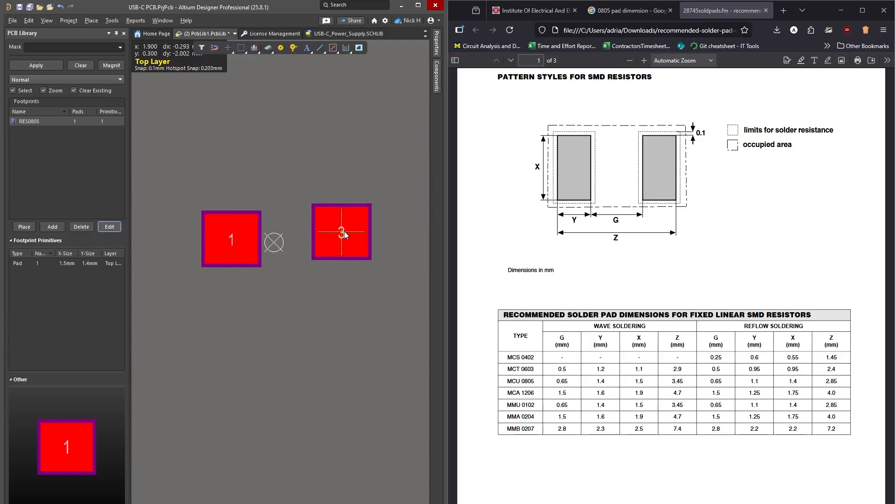
pyautogui.press('Tab')
pyautogui.write('2')
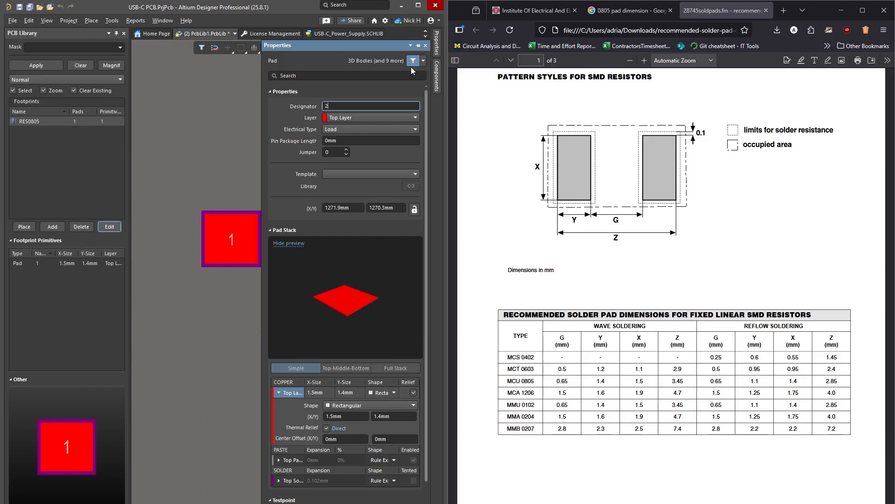
pyautogui.press('Return')
pyautogui.press('Escape')
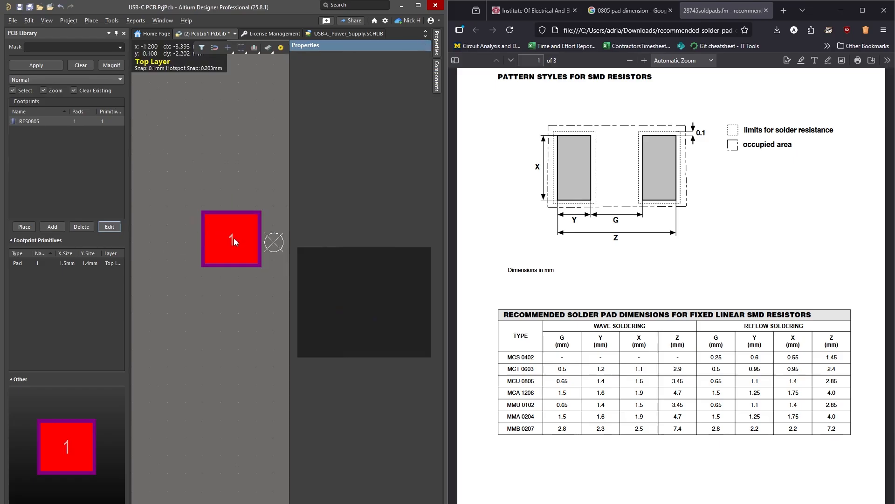
# Place a second 1.5 mm by 1.4 mm pad right of the origin at about X 0.9 mm, Y 0.2 mm.
pyautogui.click(293, 47)
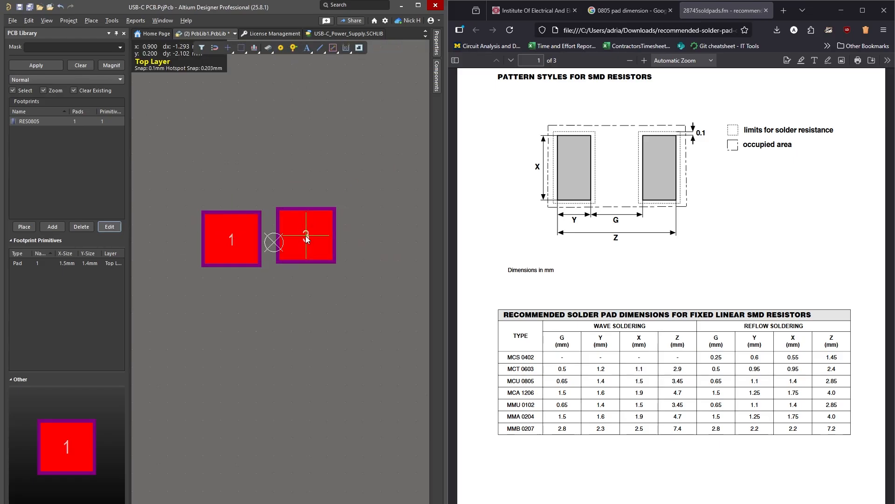
pyautogui.click(306, 235)
pyautogui.press('Escape')
# Set the designator of the pad right of the origin to 2.
pyautogui.doubleClick(307, 235)
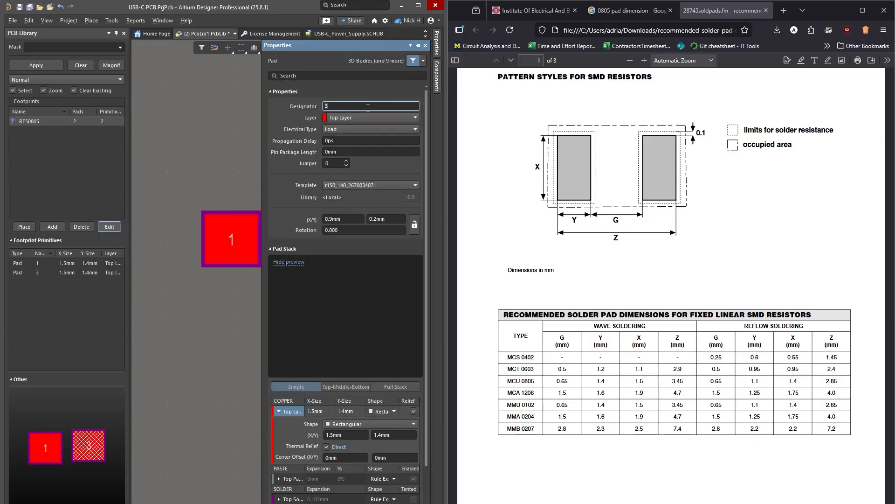
pyautogui.click(368, 106)
pyautogui.press('BackSpace')
pyautogui.write('2')
pyautogui.press('Return')
pyautogui.click(214, 133)
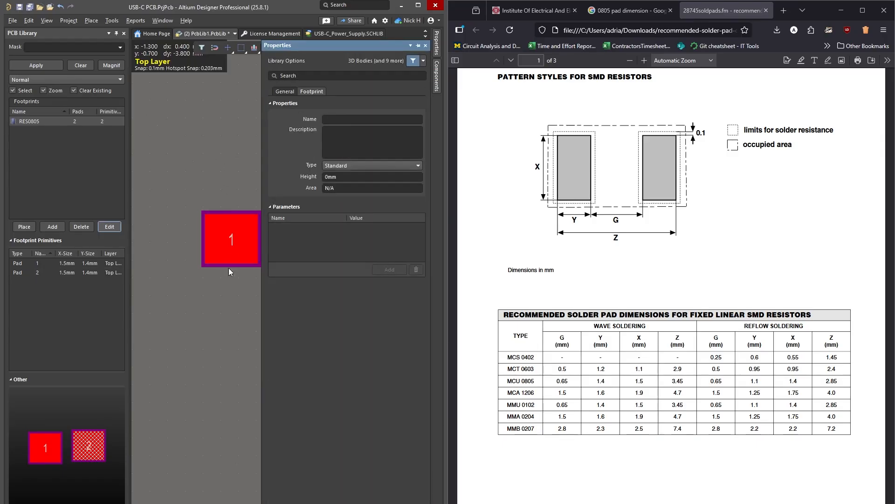
# Move pad 2 level with pad 1, and shift pad 1 up and away from the origin.
pyautogui.keyDown('ctrl'); pyautogui.scroll(1, 212, 321); pyautogui.keyUp('ctrl')
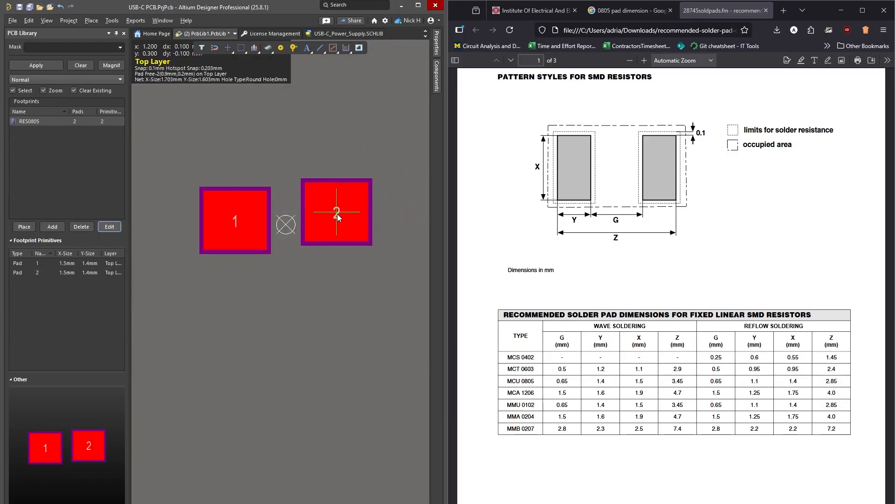
pyautogui.click(337, 224)
pyautogui.keyDown('ctrl'); pyautogui.scroll(2, 261, 252); pyautogui.keyUp('ctrl')
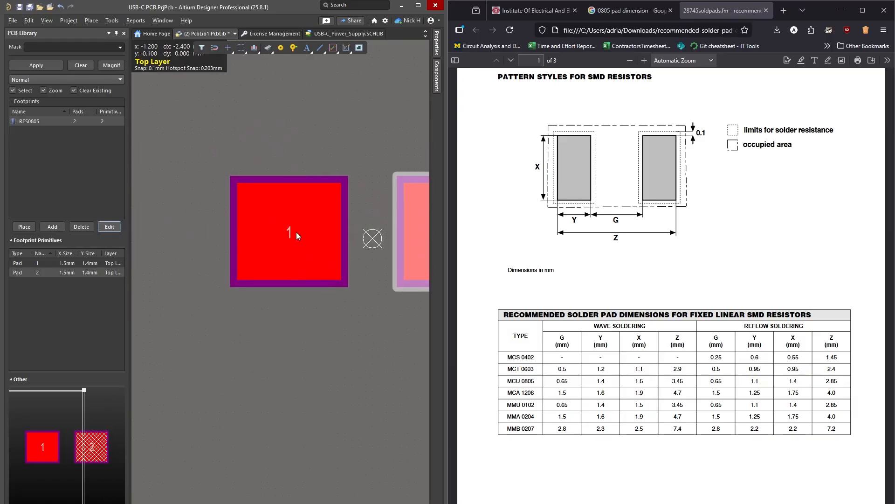
pyautogui.moveTo(288, 261); pyautogui.dragTo(256, 196)
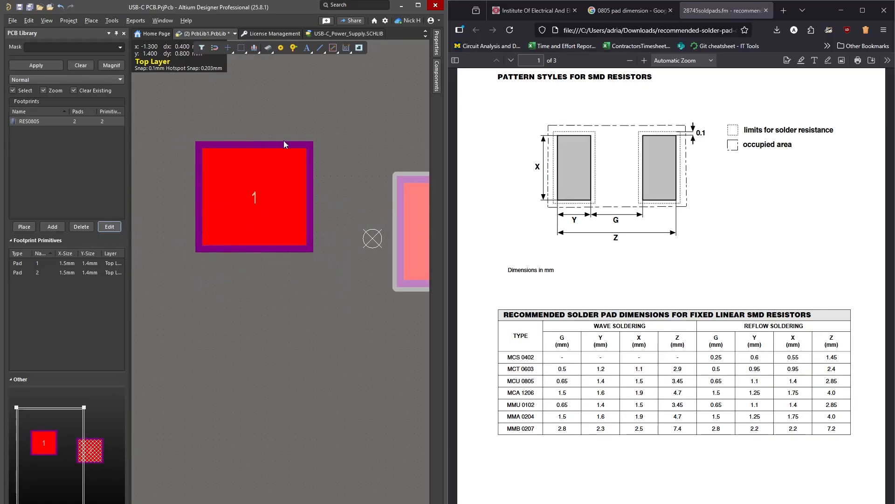
# Rotate pads 1 and 2 by 90 degrees so their 1.5 mm sides run vertically.
pyautogui.moveTo(256, 195); pyautogui.dragTo(263, 224)
pyautogui.press('space')
pyautogui.moveTo(371, 277); pyautogui.dragTo(327, 271, button='right')
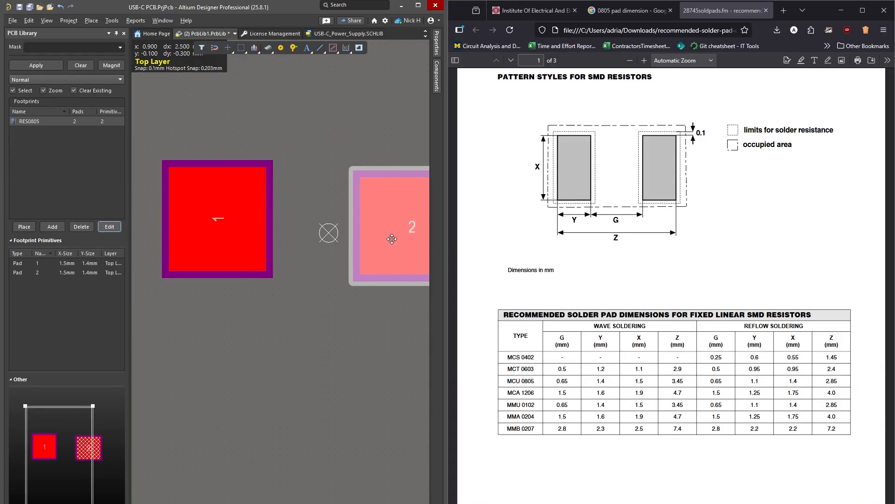
pyautogui.press('space')
pyautogui.moveTo(403, 232); pyautogui.dragTo(413, 219)
# Move pads 1 and 2 closer together on either side of the origin, vertically centred on it.
pyautogui.moveTo(229, 236); pyautogui.dragTo(219, 260, button='right')
pyautogui.click(219, 261)
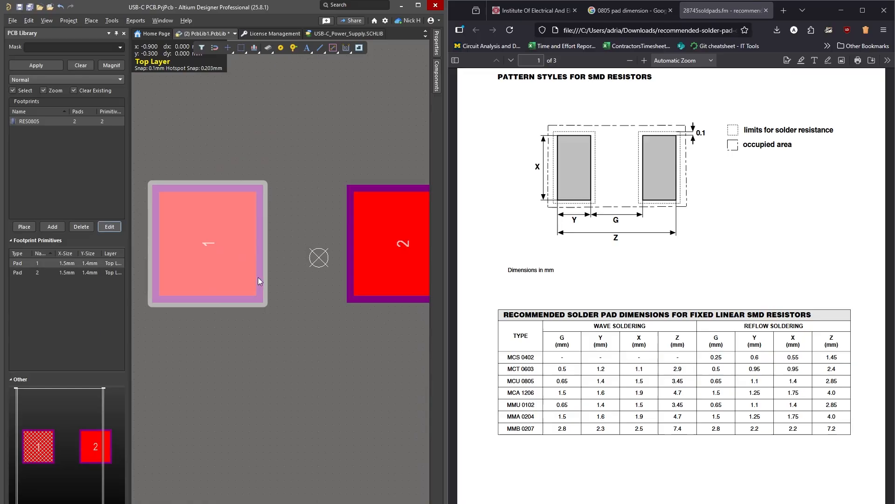
pyautogui.moveTo(260, 281); pyautogui.dragTo(246, 246)
pyautogui.moveTo(224, 250); pyautogui.dragTo(175, 210, button='right')
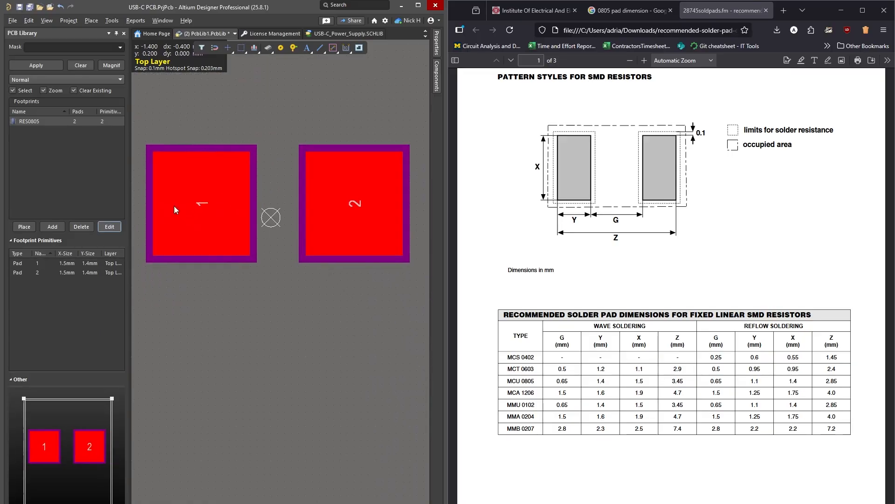
pyautogui.moveTo(175, 210); pyautogui.dragTo(201, 218)
pyautogui.moveTo(361, 208); pyautogui.dragTo(332, 217)
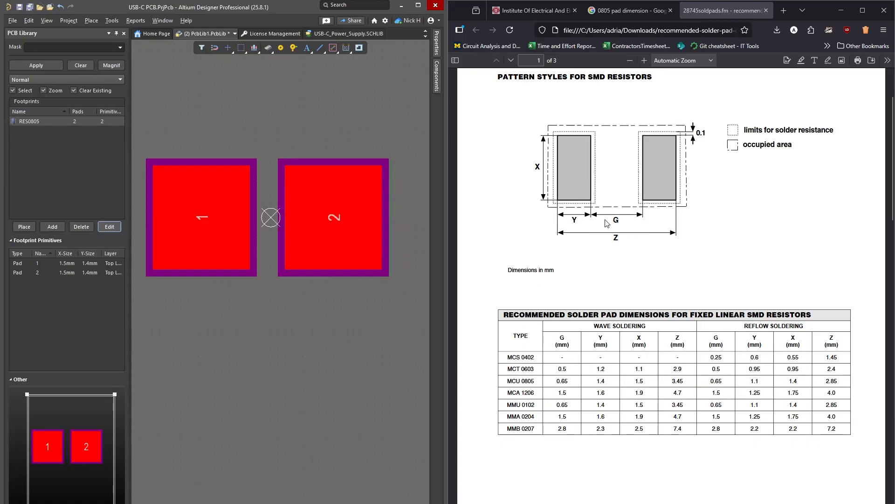
pyautogui.keyDown('ctrl'); pyautogui.scroll(3, 247, 256); pyautogui.keyUp('ctrl')
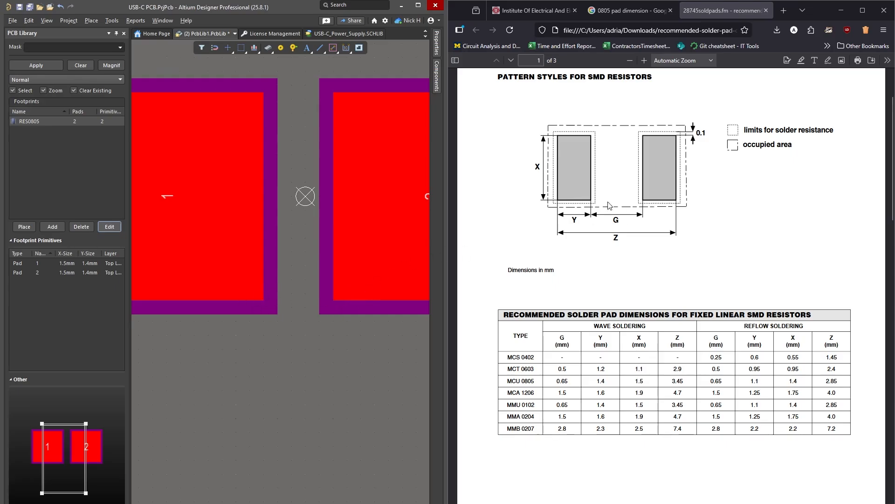
# Measure horizontally from pad 1's inner copper edge across the gap to a point inside pad 2.
pyautogui.moveTo(316, 387); pyautogui.dragTo(292, 377, button='right')
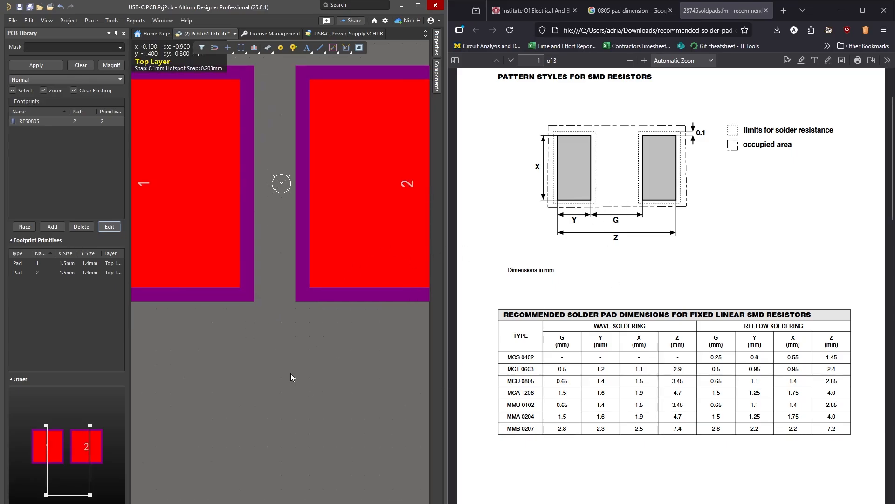
pyautogui.hotkey('ctrl', 'm')
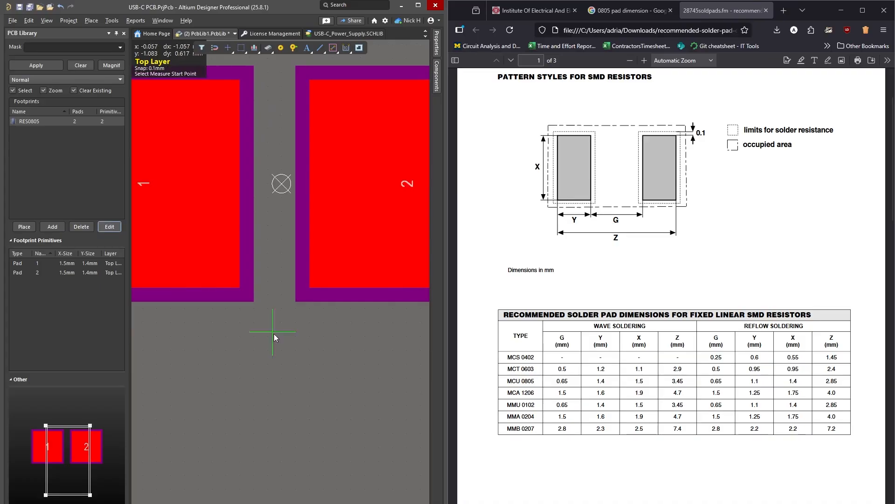
pyautogui.click(241, 295)
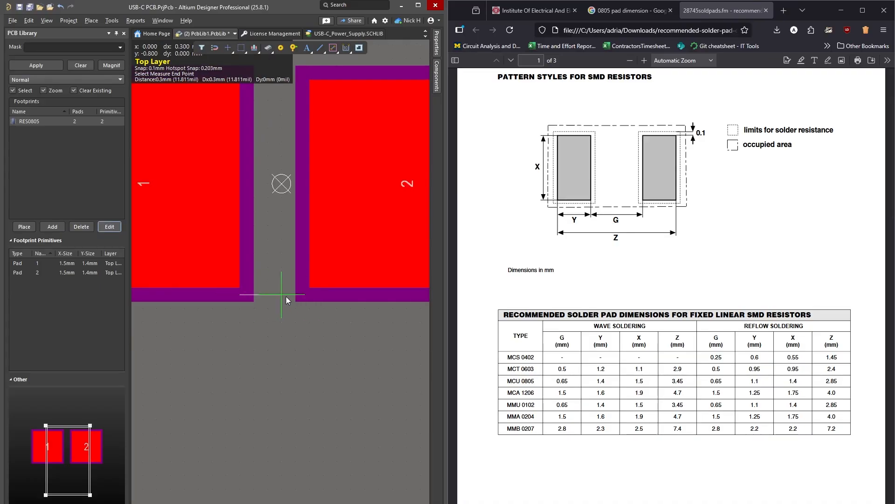
pyautogui.click(367, 296)
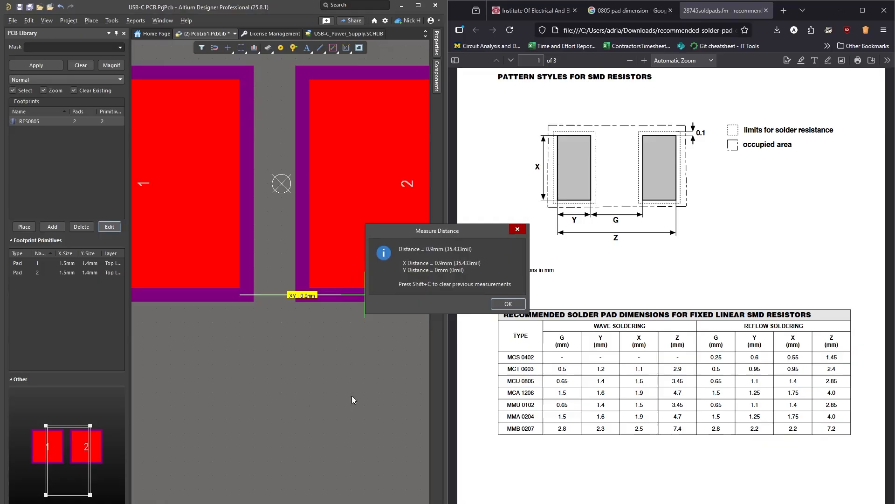
pyautogui.click(511, 306)
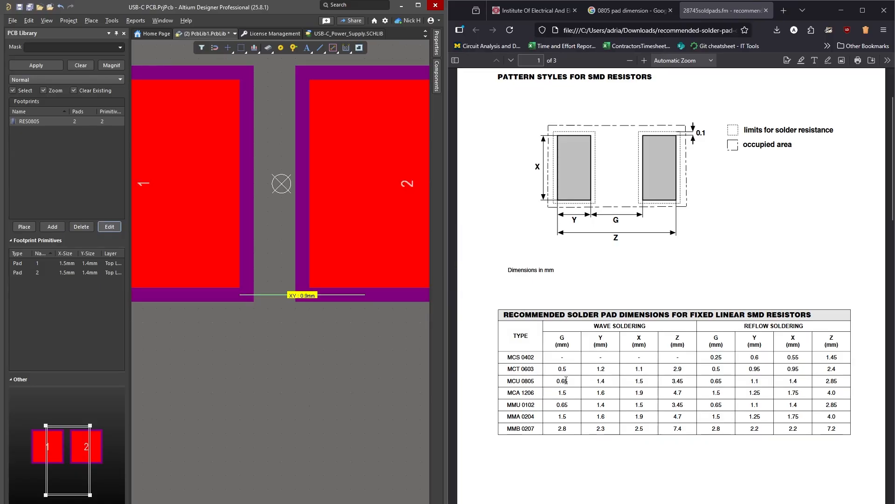
# Move pad 2 horizontally away from pad 1, leaving a copper-to-copper gap of about 0.9 mm.
pyautogui.moveTo(350, 211); pyautogui.dragTo(342, 252, button='right')
pyautogui.click(343, 255)
pyautogui.keyDown('ctrl'); pyautogui.scroll(-2, 343, 255); pyautogui.keyUp('ctrl')
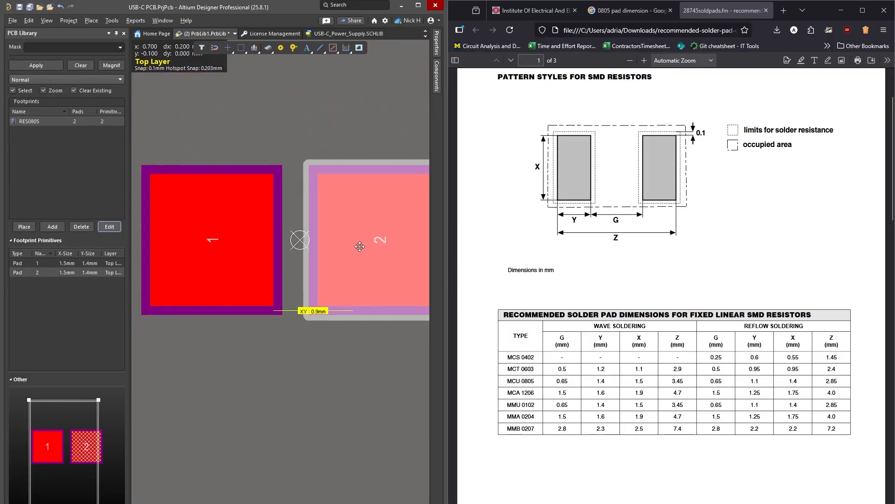
pyautogui.moveTo(367, 357); pyautogui.dragTo(343, 334, button='right')
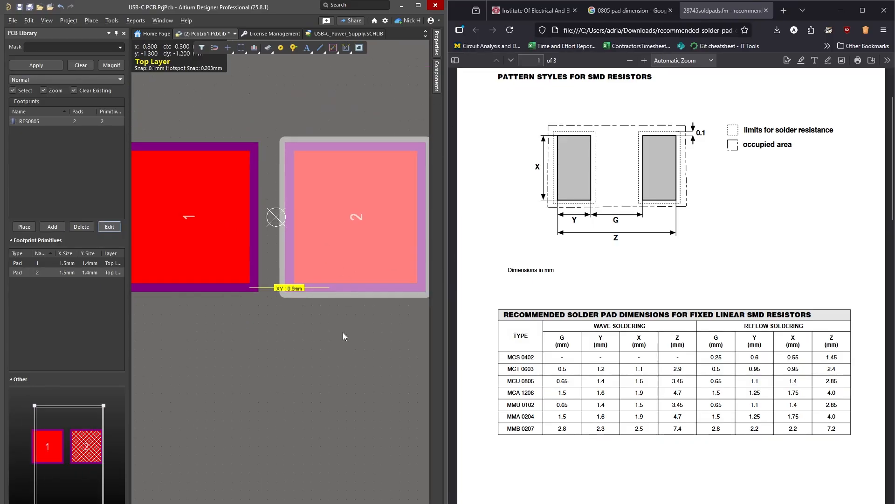
pyautogui.click(344, 333)
pyautogui.moveTo(348, 225); pyautogui.dragTo(392, 215)
pyautogui.doubleClick(304, 410)
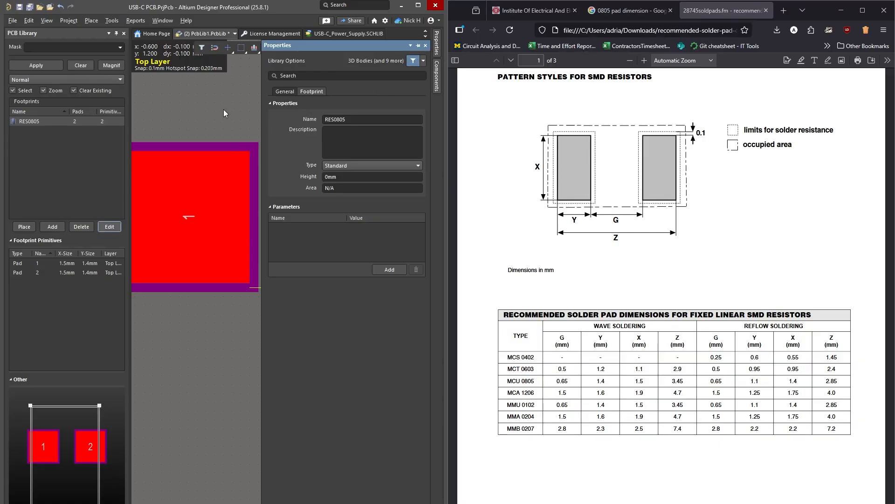
# Maximize the PCB editor window and move pad 2 closer to pad 1, leaving a gap of about 0.7 mm.
pyautogui.click(418, 4)
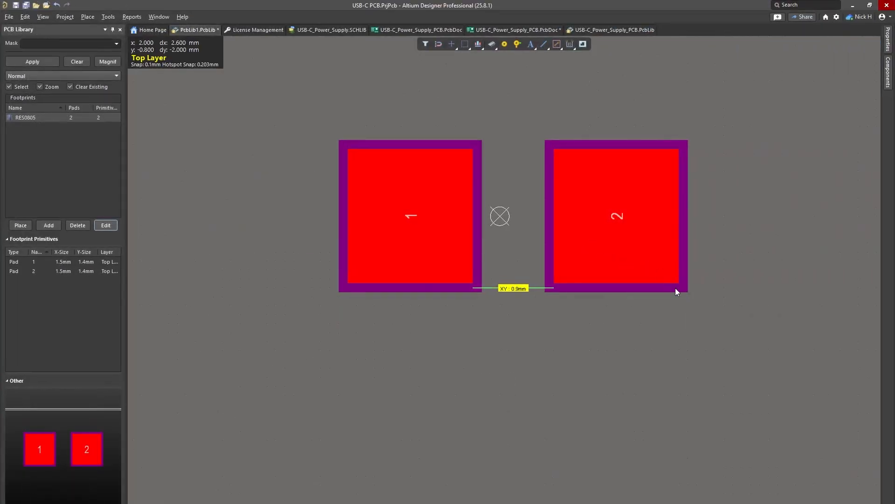
pyautogui.keyDown('ctrl'); pyautogui.scroll(3, 519, 290); pyautogui.keyUp('ctrl')
pyautogui.keyDown('ctrl'); pyautogui.scroll(-1, 514, 286); pyautogui.keyUp('ctrl')
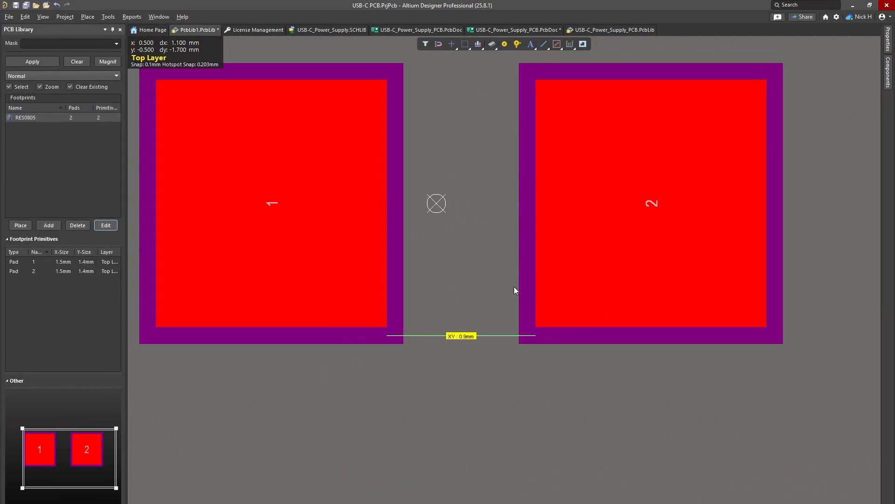
pyautogui.moveTo(648, 203); pyautogui.dragTo(617, 205)
pyautogui.click(602, 396)
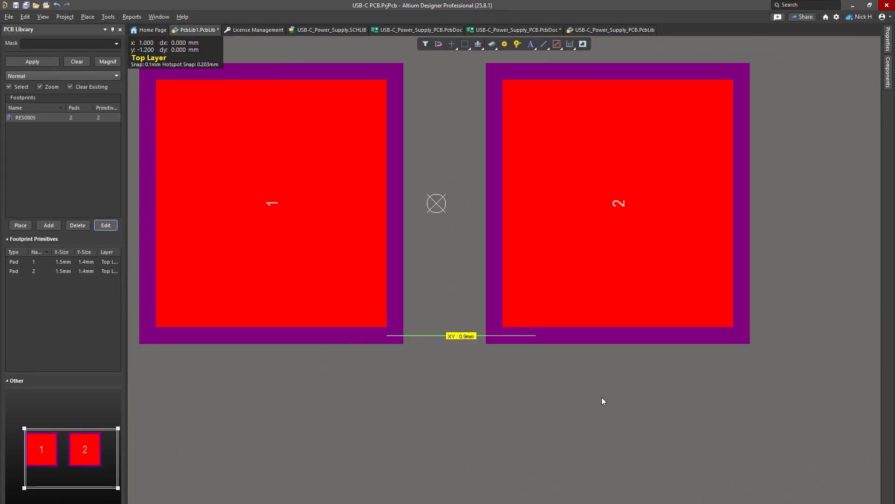
# Measure the horizontal gap between the inner copper edges of pads 1 and 2.
pyautogui.hotkey('ctrl', 'm')
pyautogui.click(395, 319)
pyautogui.click(505, 319)
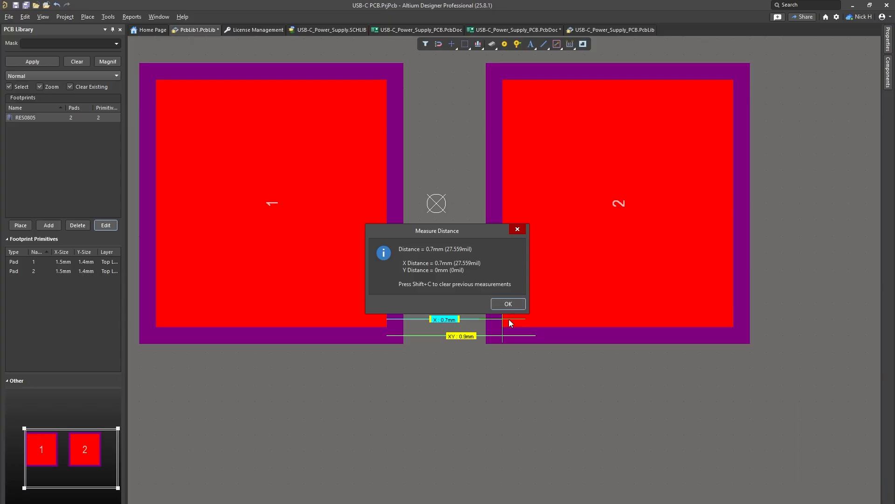
pyautogui.click(508, 304)
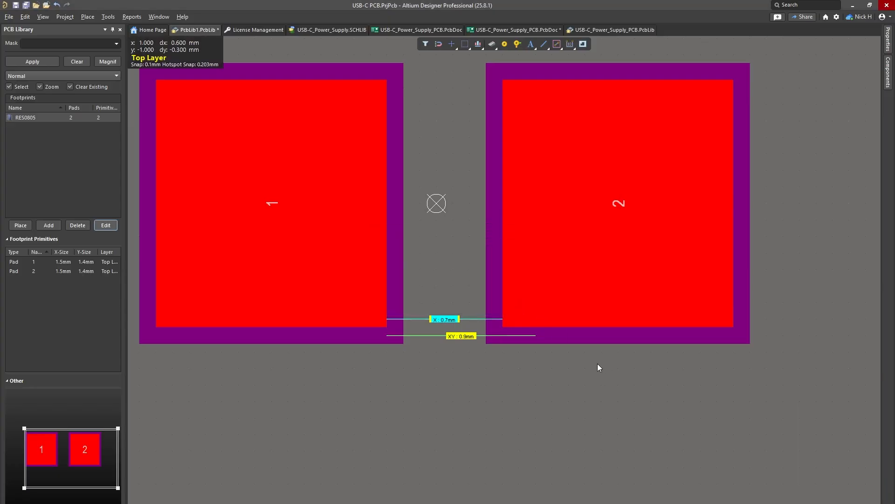
# Set the snap grid to 0.025 mm and move pad 2 closer to pad 1, leaving a gap of about 0.625 mm.
pyautogui.press('g')
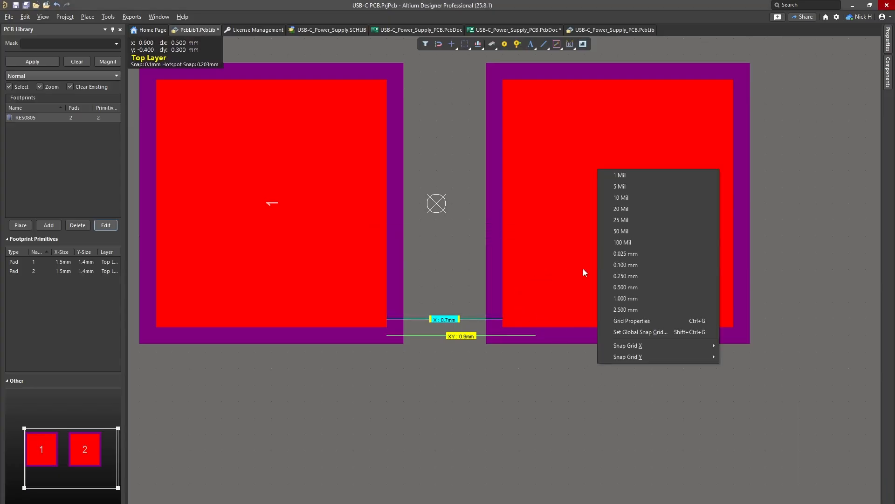
pyautogui.click(673, 284)
pyautogui.press('g')
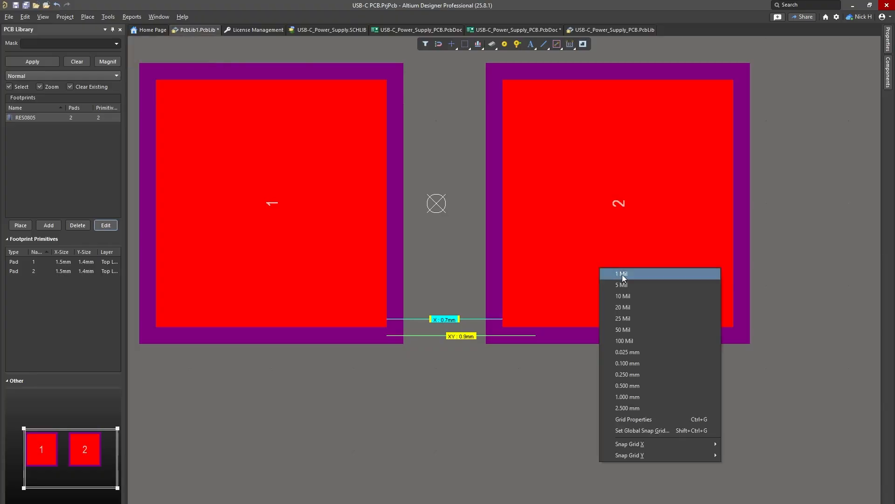
pyautogui.click(672, 352)
pyautogui.moveTo(619, 204); pyautogui.dragTo(606, 203)
pyautogui.click(577, 389)
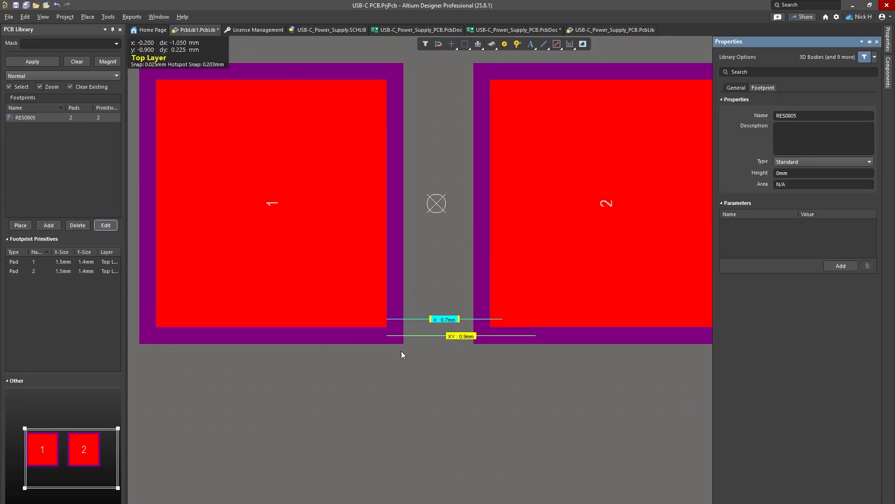
# Measure the narrowed gap between the two pads just above the earlier measurement lines.
pyautogui.hotkey('ctrl', 'm')
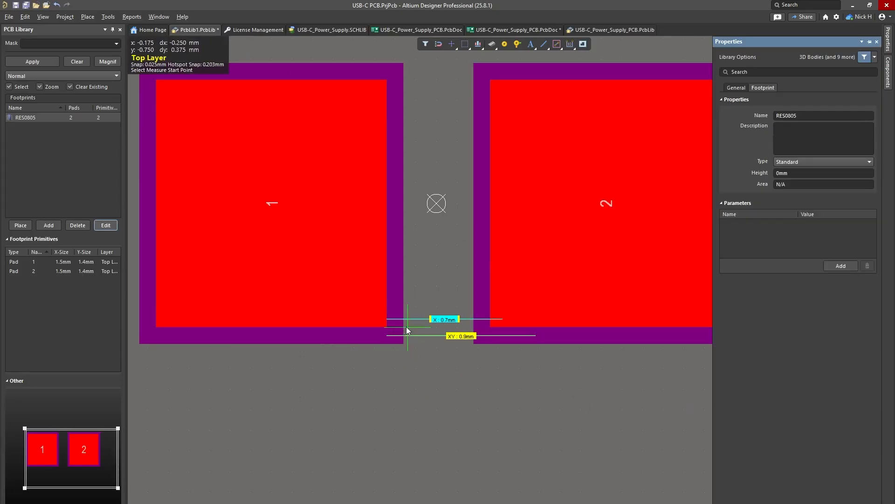
pyautogui.click(387, 306)
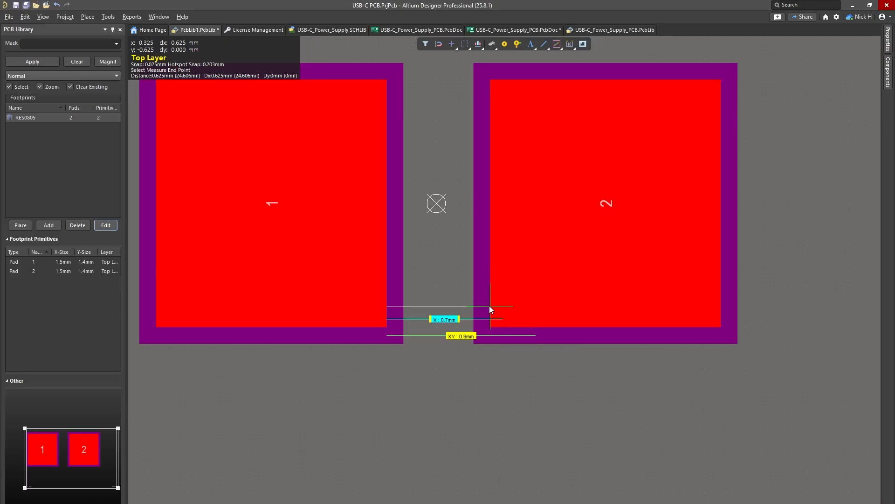
pyautogui.click(489, 307)
pyautogui.click(508, 304)
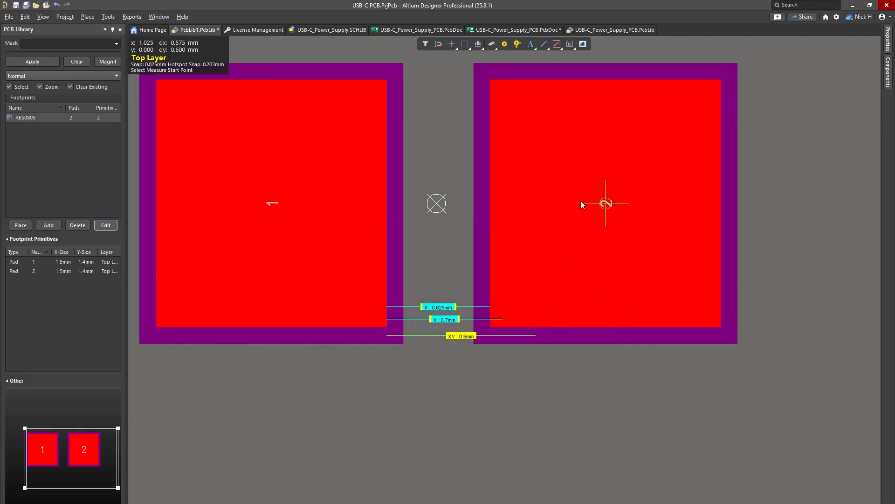
# Move pad 2 one 0.025 mm grid step away from pad 1, leaving a gap of about 0.65 mm.
pyautogui.click(604, 205)
pyautogui.moveTo(606, 203); pyautogui.dragTo(609, 203)
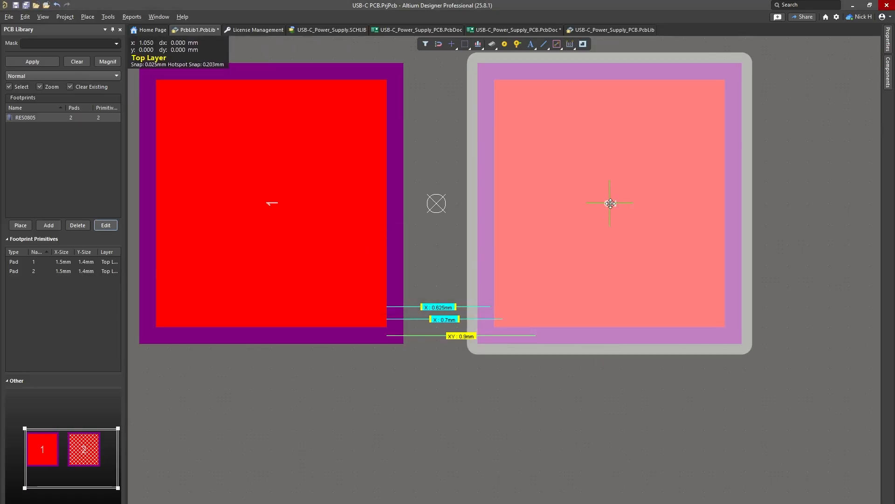
pyautogui.click(600, 377)
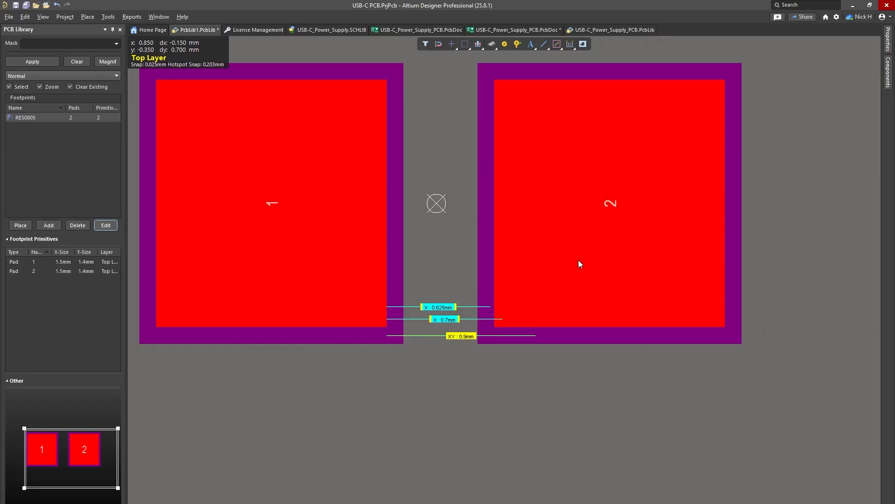
# Measure the gap between the pads' inner copper edges near their upper corners.
pyautogui.moveTo(609, 242); pyautogui.dragTo(595, 289, button='right')
pyautogui.keyDown('ctrl'); pyautogui.scroll(-2, 596, 289); pyautogui.keyUp('ctrl')
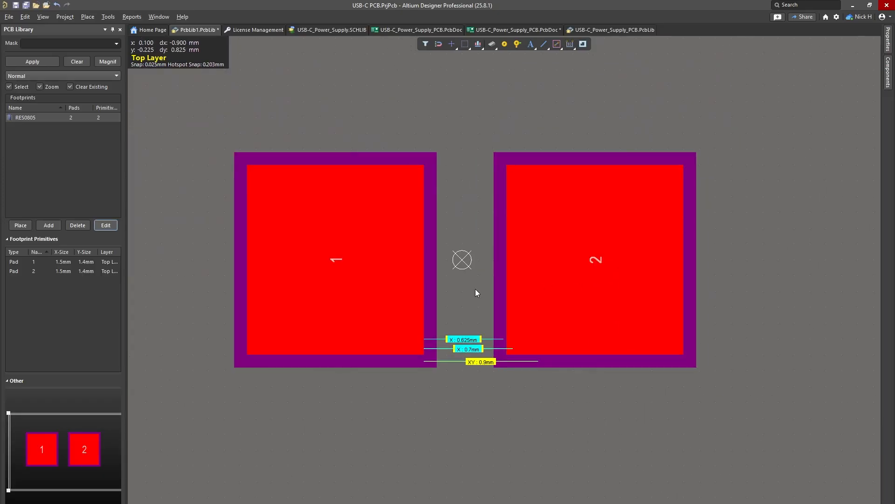
pyautogui.hotkey('ctrl', 'm')
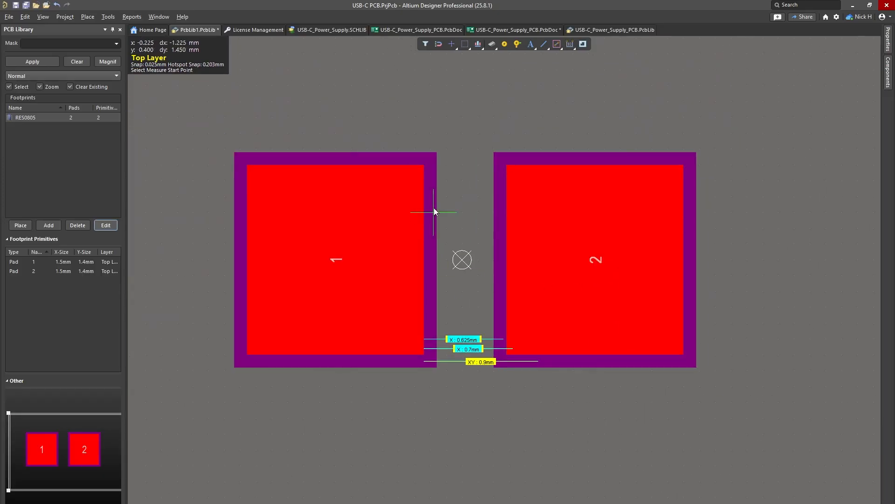
pyautogui.click(424, 168)
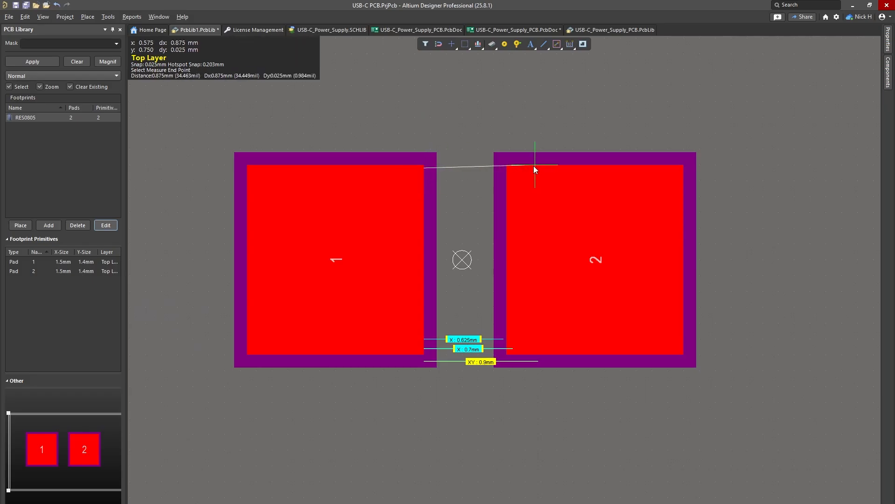
pyautogui.click(508, 168)
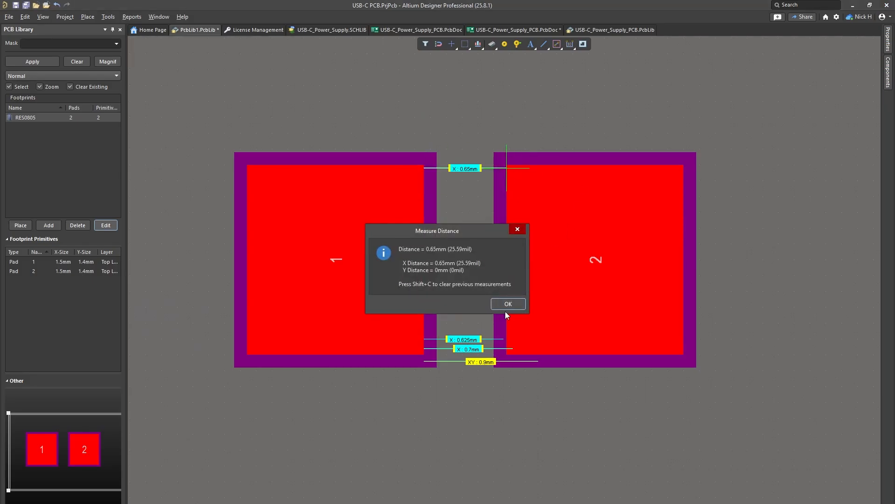
pyautogui.click(505, 307)
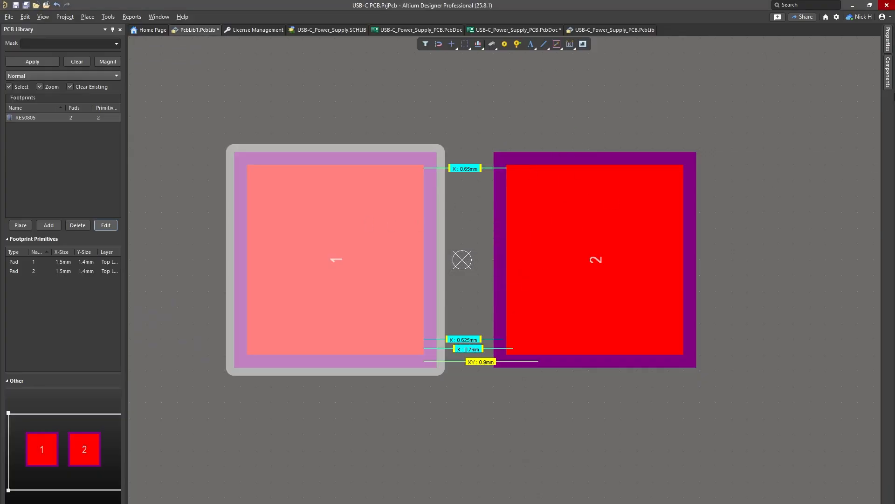
# Examine pad 1's position and size properties, and check the MCU 0805 gap dimension in the PDF in the browser.
pyautogui.click(889, 70)
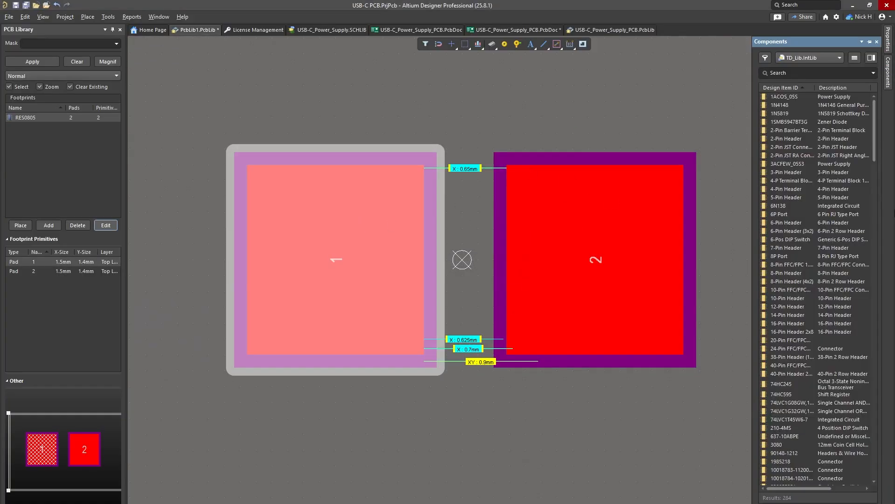
pyautogui.click(886, 41)
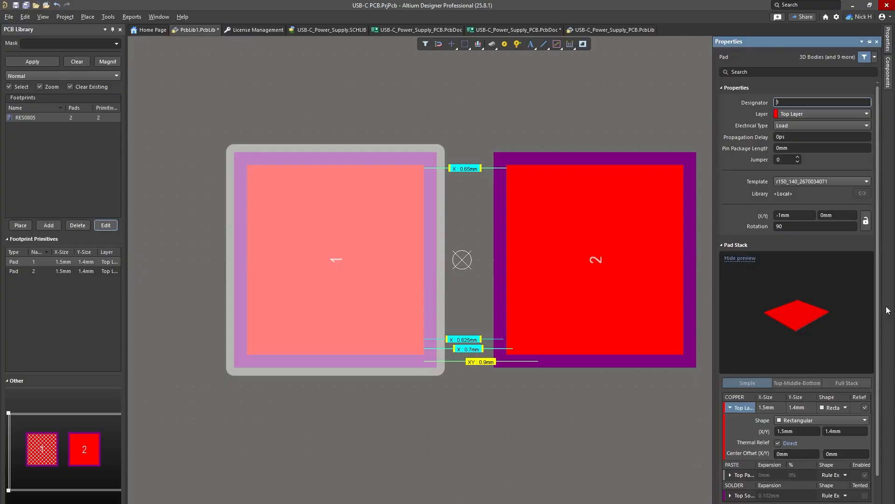
pyautogui.scroll(-2, 854, 317)
pyautogui.scroll(2, 833, 269)
pyautogui.click(624, 251)
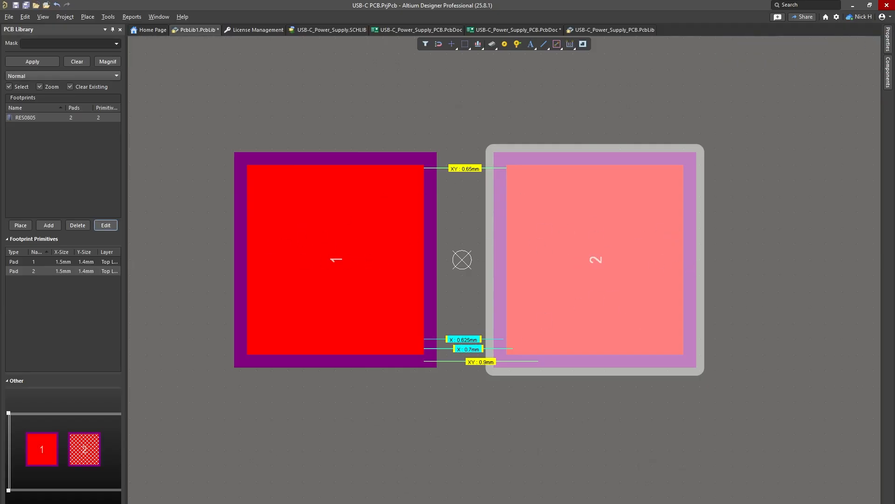
pyautogui.hotkey('alt', 'Tab')
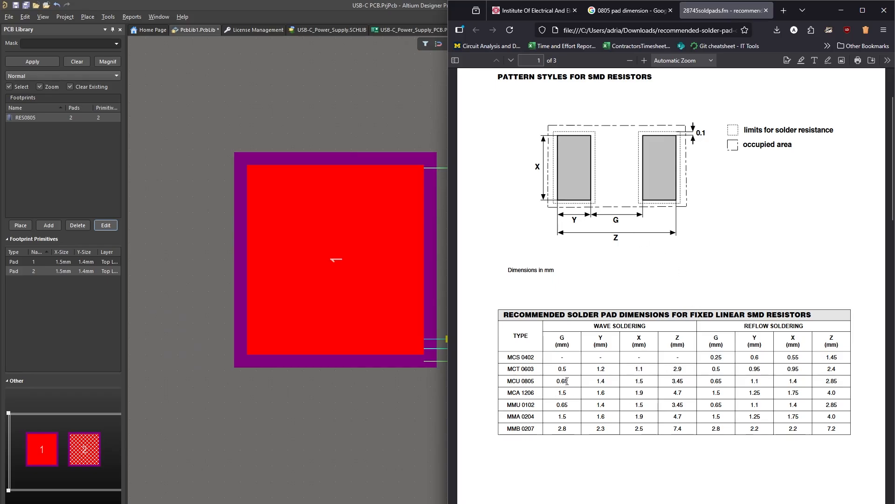
pyautogui.click(312, 455)
# Compare the X/Y positions of pads 1 and 2 relative to the origin in their properties.
pyautogui.click(360, 278)
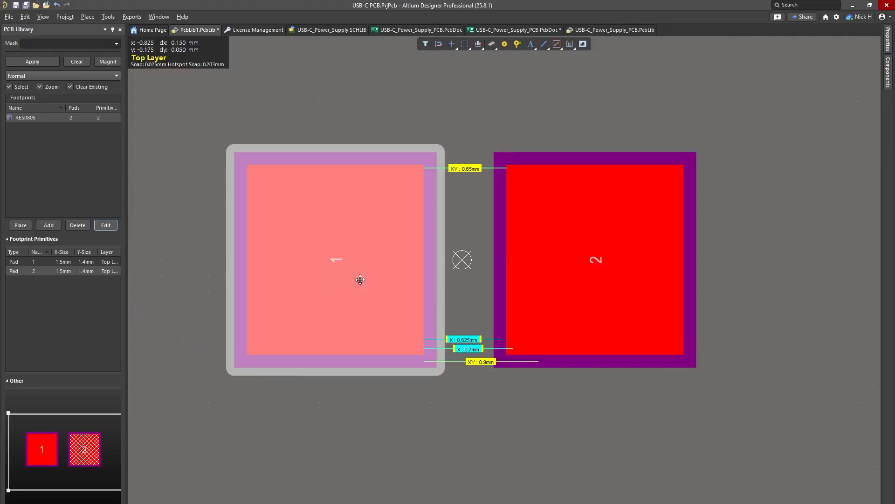
pyautogui.click(888, 48)
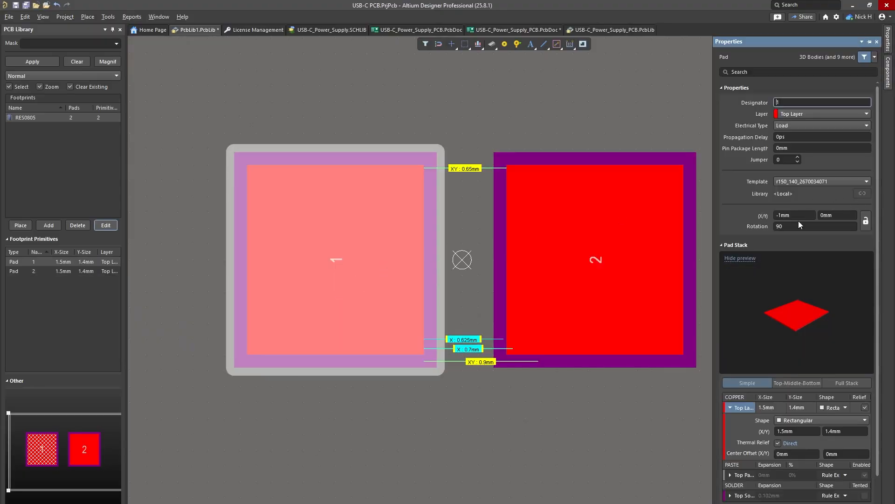
pyautogui.click(530, 243)
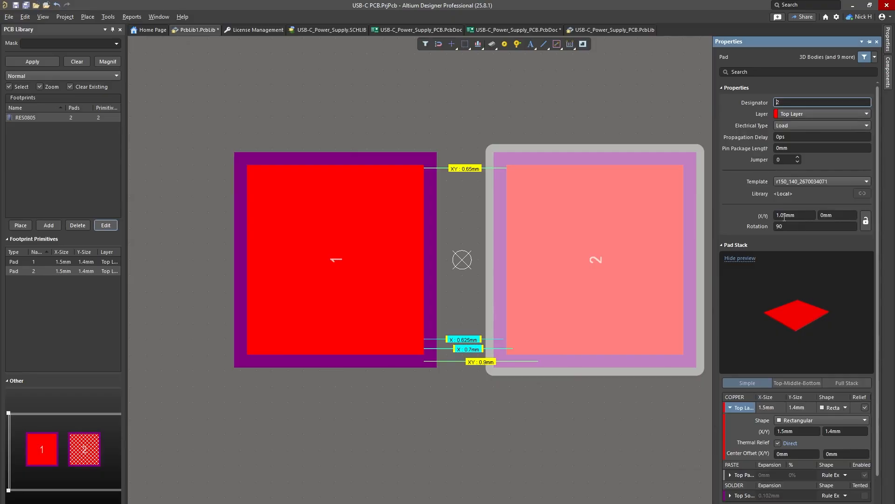
pyautogui.click(547, 441)
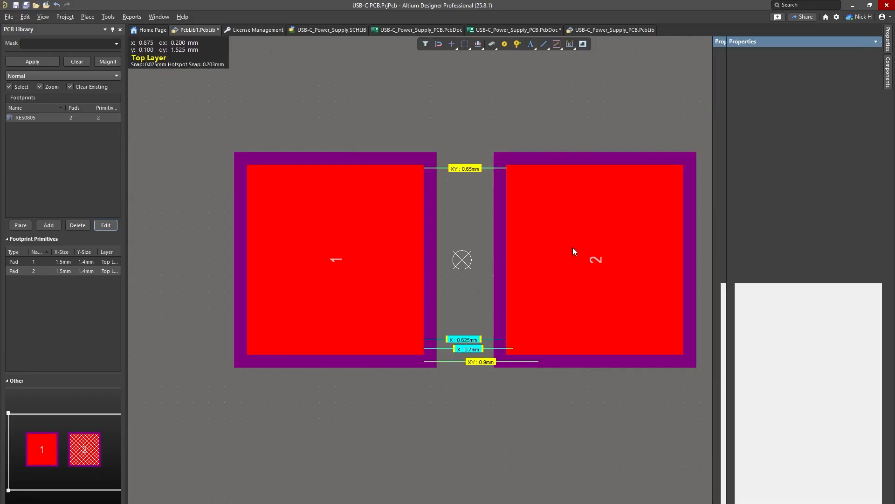
pyautogui.click(573, 247)
pyautogui.click(580, 116)
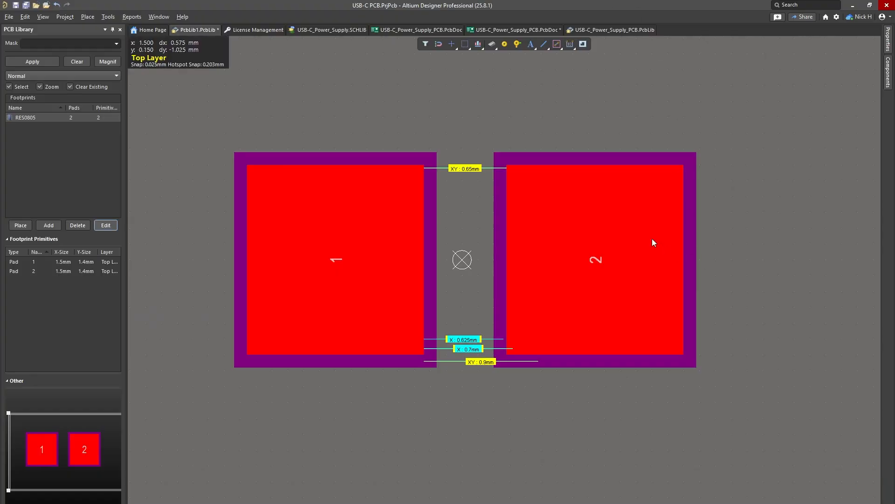
# Clear the gap measurements and shift both pads together one 0.025 mm grid step toward pad 1's side, centring them on the origin.
pyautogui.moveTo(723, 409); pyautogui.dragTo(201, 181)
pyautogui.moveTo(203, 122); pyautogui.dragTo(721, 466)
pyautogui.click(719, 361)
pyautogui.moveTo(760, 400); pyautogui.dragTo(382, 263)
pyautogui.moveTo(620, 275); pyautogui.dragTo(617, 280)
pyautogui.click(829, 225)
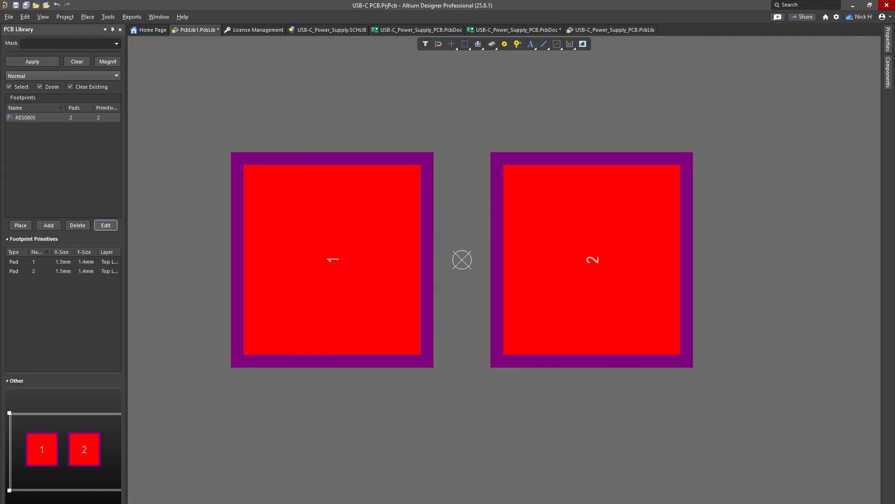
# Draw a vertical 0.2 mm wide Top Overlay line about 1.7 mm long between the pads and centre it vertically on the origin.
pyautogui.click(463, 155)
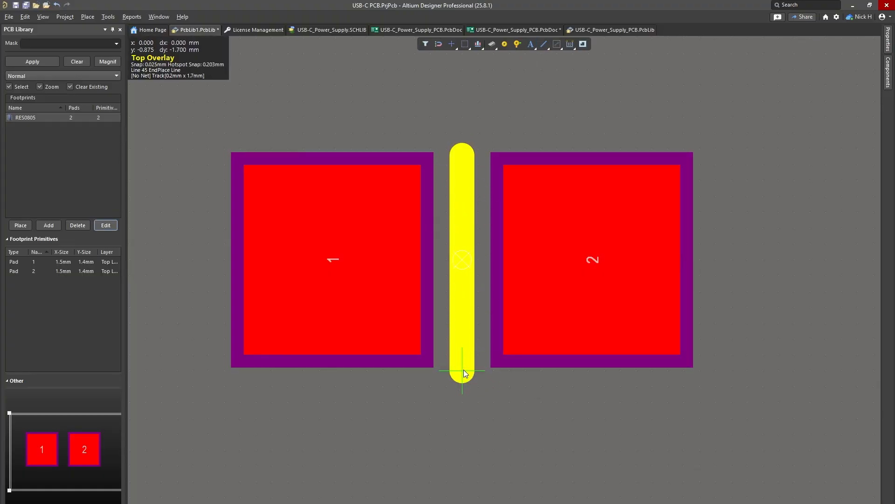
pyautogui.click(463, 371)
pyautogui.press('Escape')
pyautogui.press('Escape')
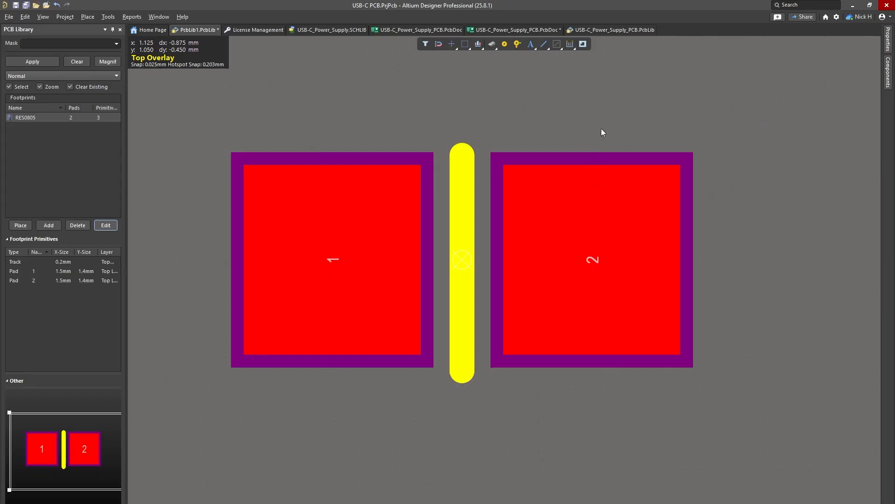
pyautogui.moveTo(467, 191); pyautogui.dragTo(462, 152)
pyautogui.click(551, 111)
pyautogui.click(334, 229)
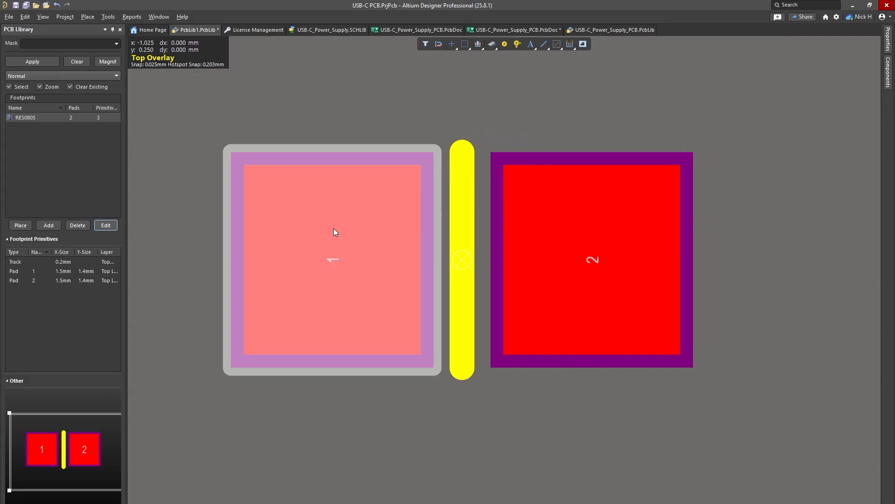
pyautogui.click(590, 244)
pyautogui.click(648, 122)
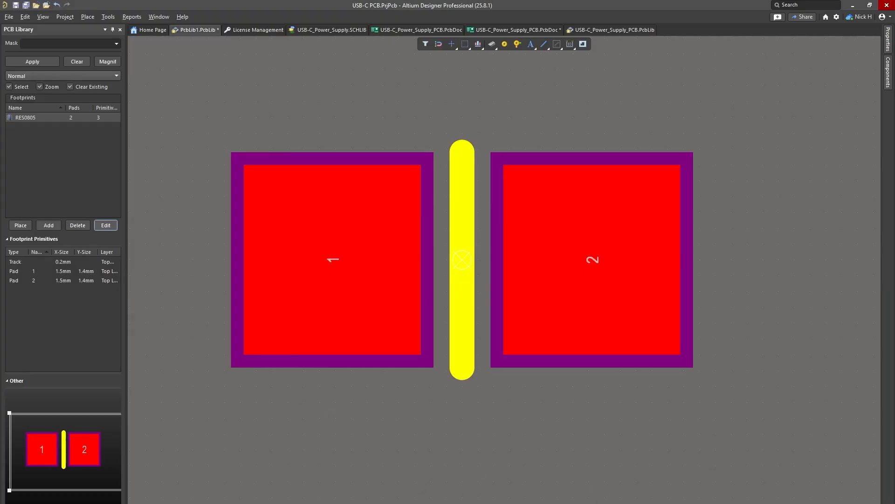
# Display the layer configuration for the RES0805 footprint in PcbLib1.PcbLib.
pyautogui.press('F12')
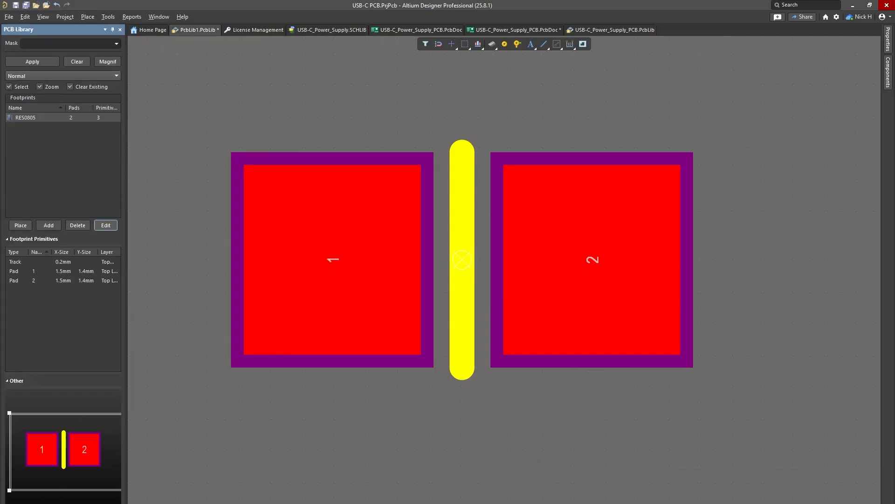
pyautogui.press('l')
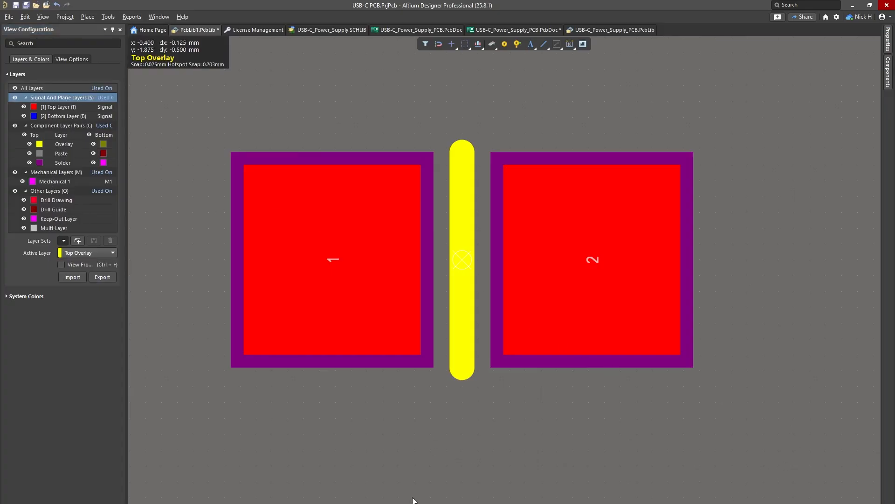
pyautogui.click(322, 30)
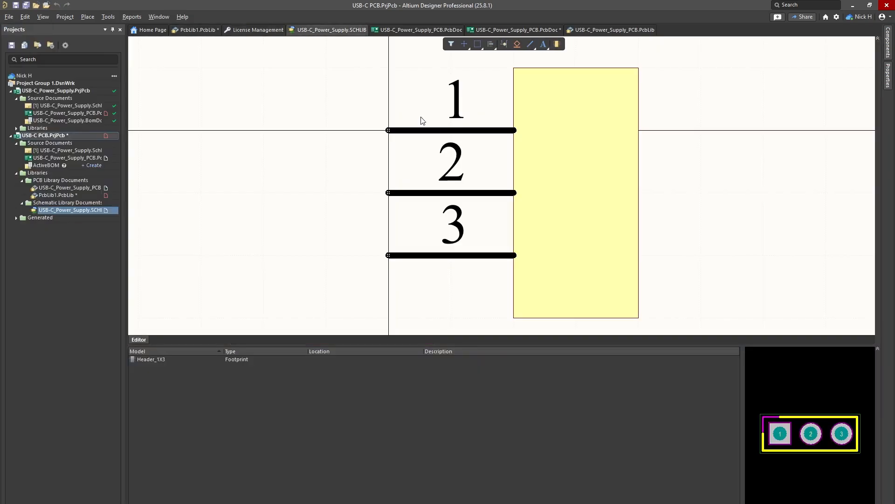
pyautogui.click(197, 30)
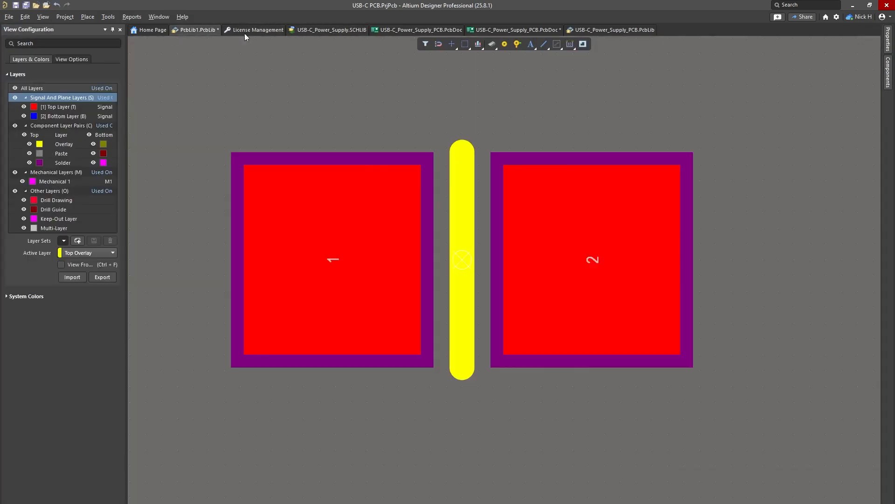
# Examine the green Mechanical 15 outline around the reference footprint in USB-C_Power_Supply_PCB.PcbLib.
pyautogui.click(594, 30)
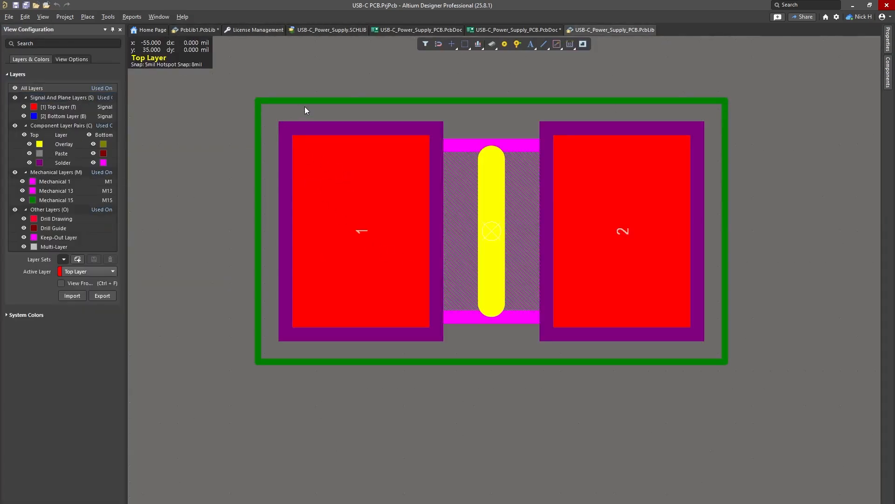
pyautogui.click(304, 101)
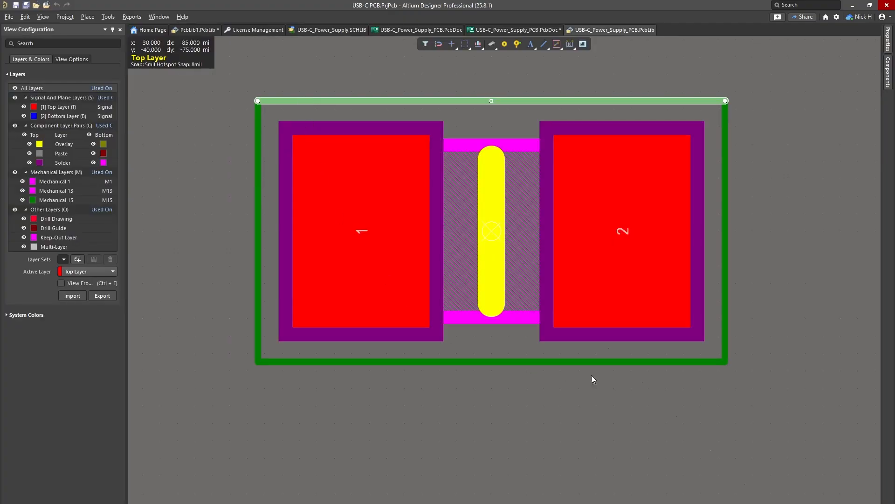
pyautogui.moveTo(791, 342); pyautogui.dragTo(713, 84)
pyautogui.click(793, 165)
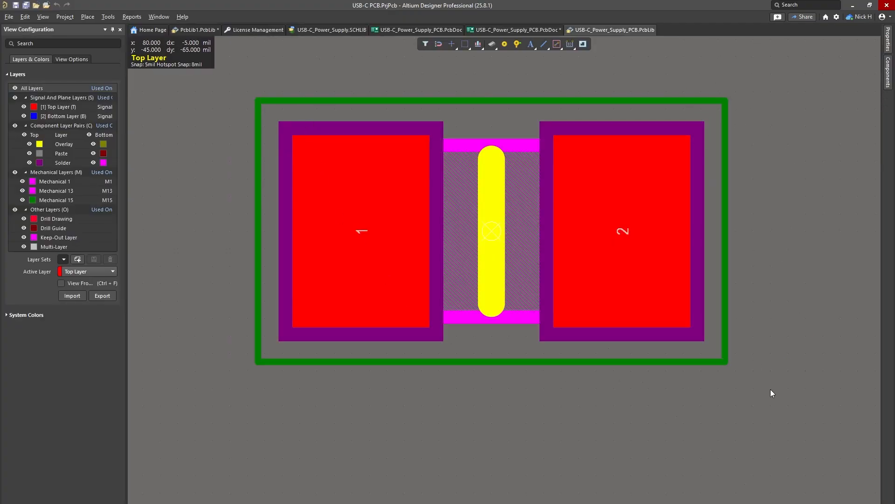
pyautogui.moveTo(770, 389); pyautogui.dragTo(727, 97)
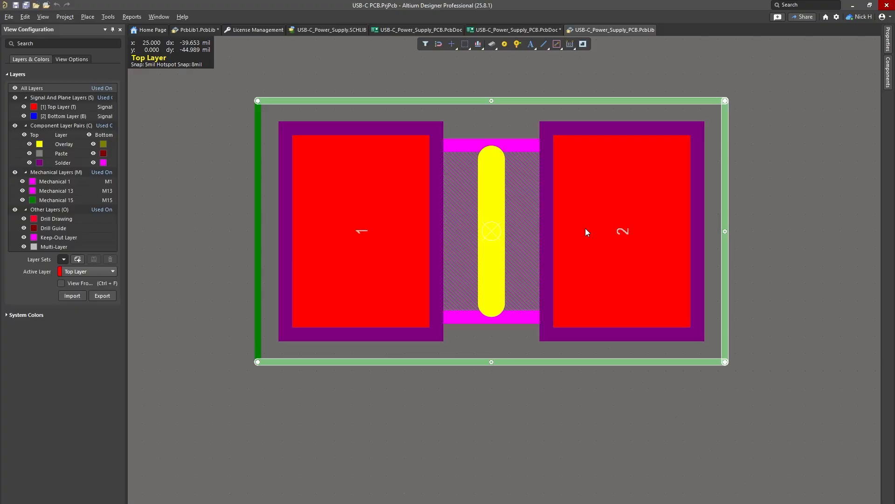
pyautogui.click(830, 132)
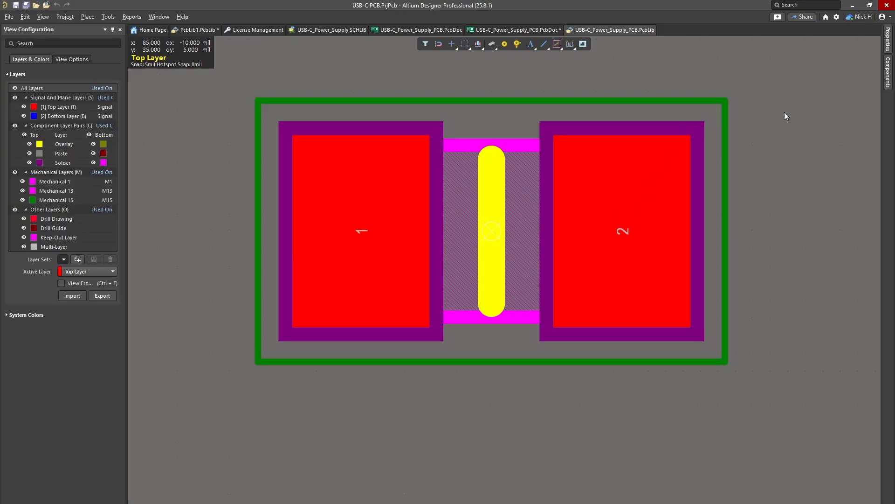
pyautogui.click(725, 125)
pyautogui.click(805, 173)
pyautogui.moveTo(832, 423); pyautogui.dragTo(727, 130)
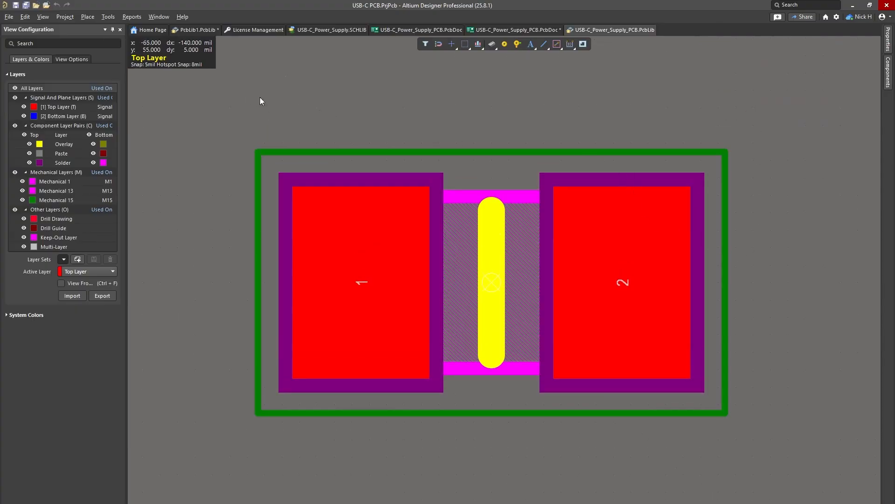
# Return to PcbLib1.PcbLib, add a new layer set, and widen the layer configuration panel.
pyautogui.click(197, 29)
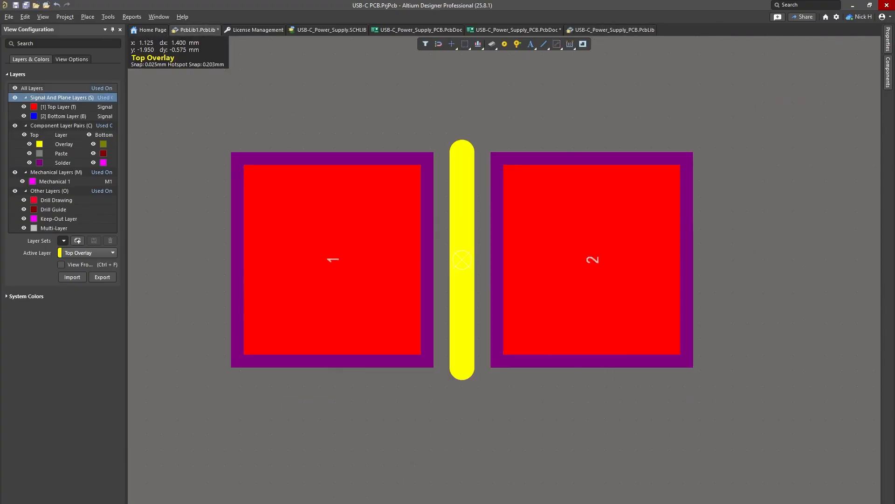
pyautogui.click(76, 240)
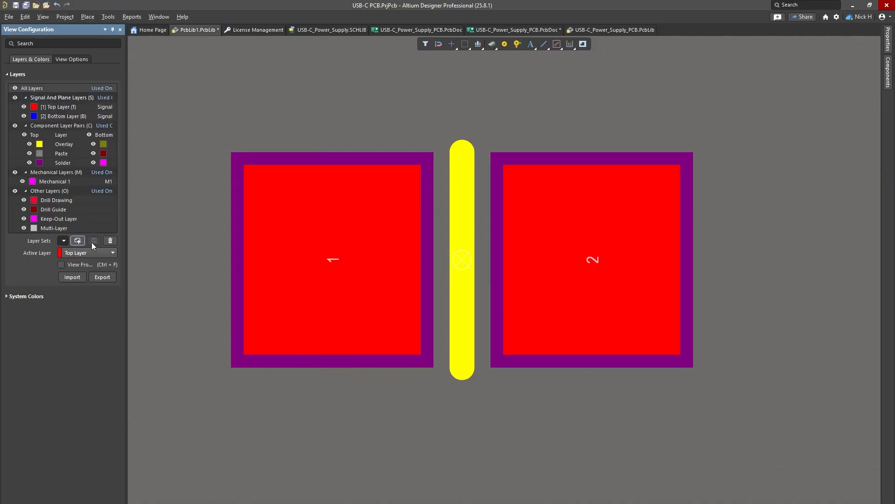
pyautogui.click(65, 239)
pyautogui.click(66, 239)
pyautogui.moveTo(127, 230); pyautogui.dragTo(157, 231)
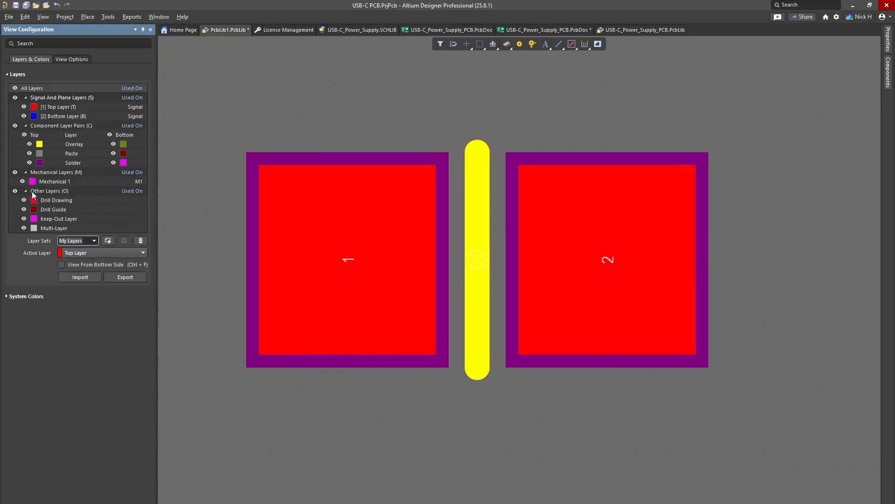
# Add a mechanical layer named Mechanical 15 with the layer type Assembly Notes.
pyautogui.rightClick(55, 181)
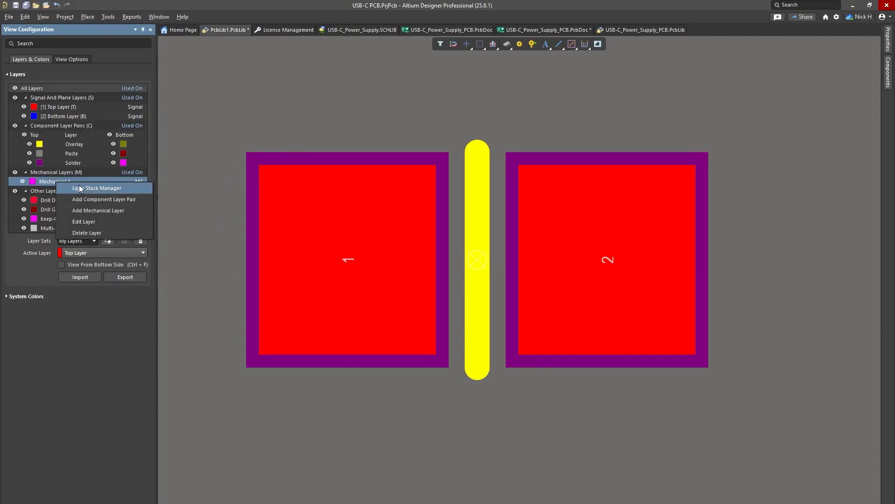
pyautogui.click(111, 211)
pyautogui.click(437, 252)
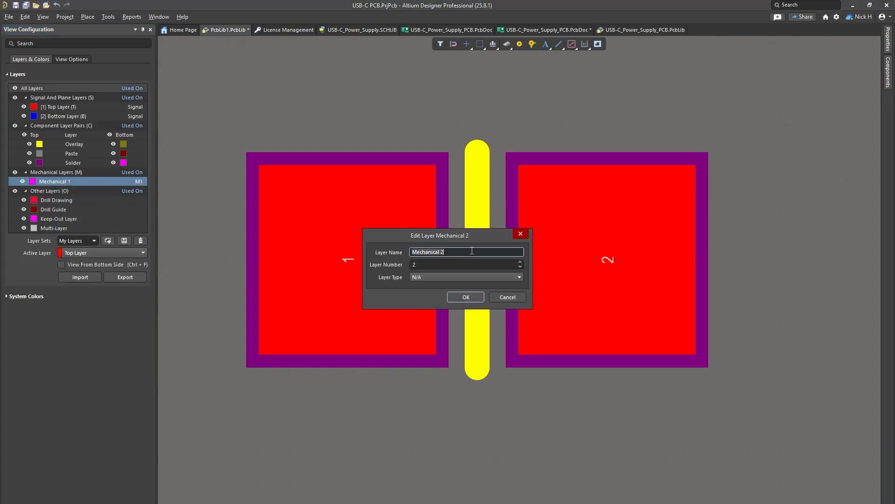
pyautogui.write('Mechanical 15')
pyautogui.click(483, 264)
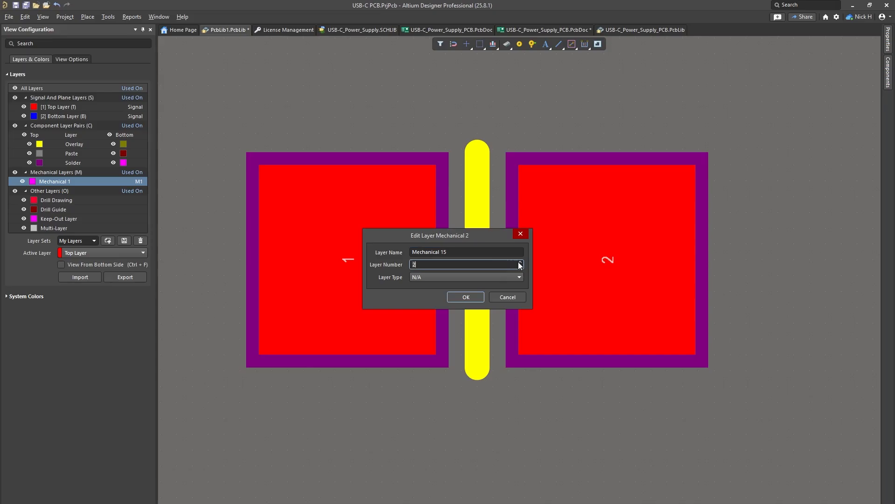
pyautogui.click(452, 277)
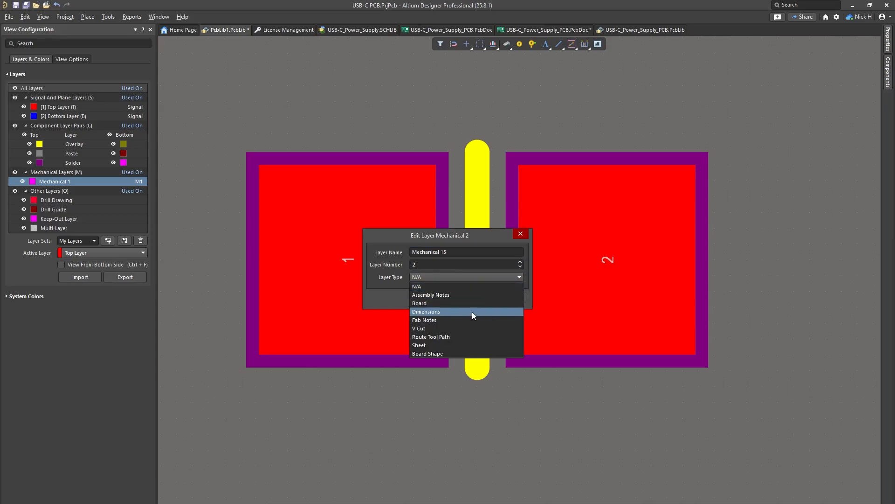
pyautogui.click(475, 296)
pyautogui.click(457, 279)
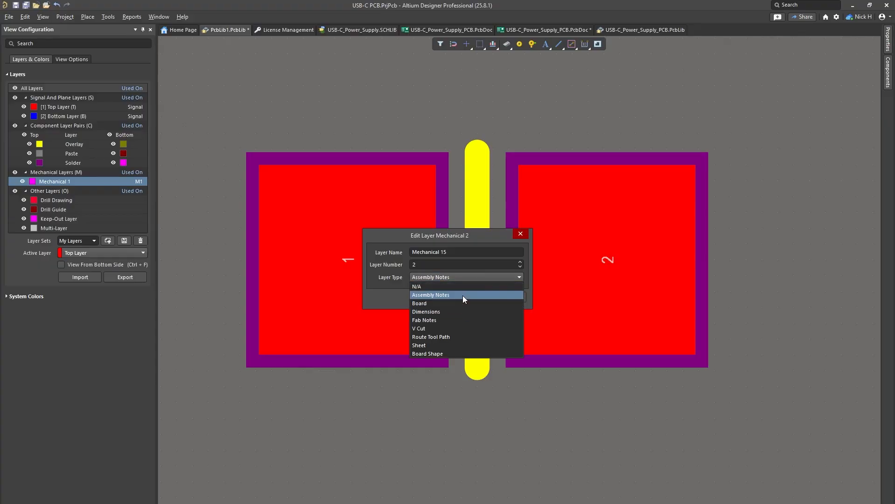
pyautogui.click(463, 295)
pyautogui.click(464, 299)
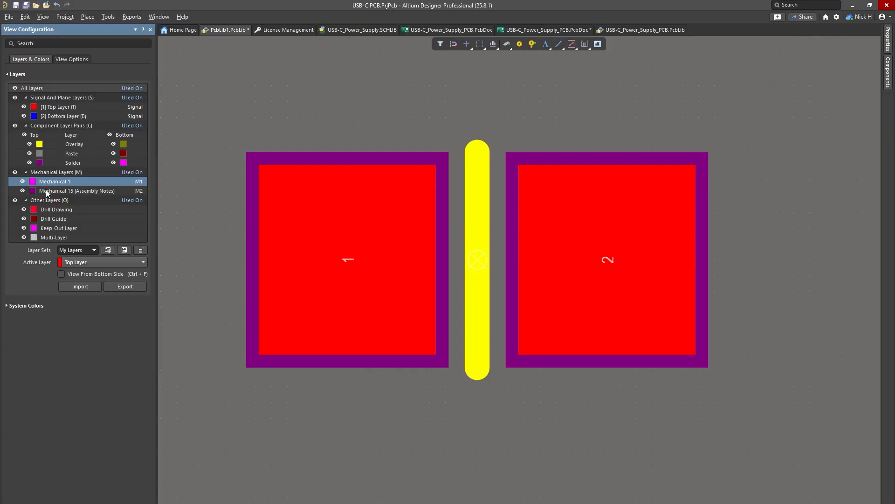
# Make Mechanical 15 the active layer and change its colour to green.
pyautogui.click(27, 191)
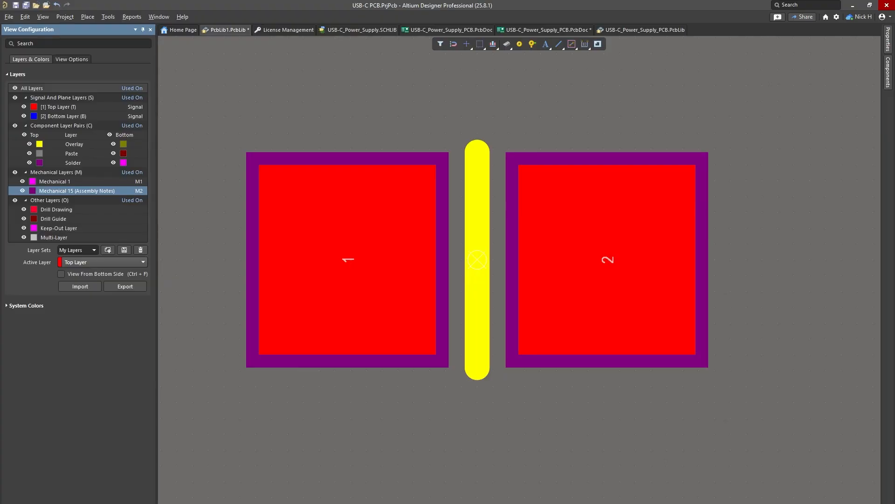
pyautogui.click(486, 503)
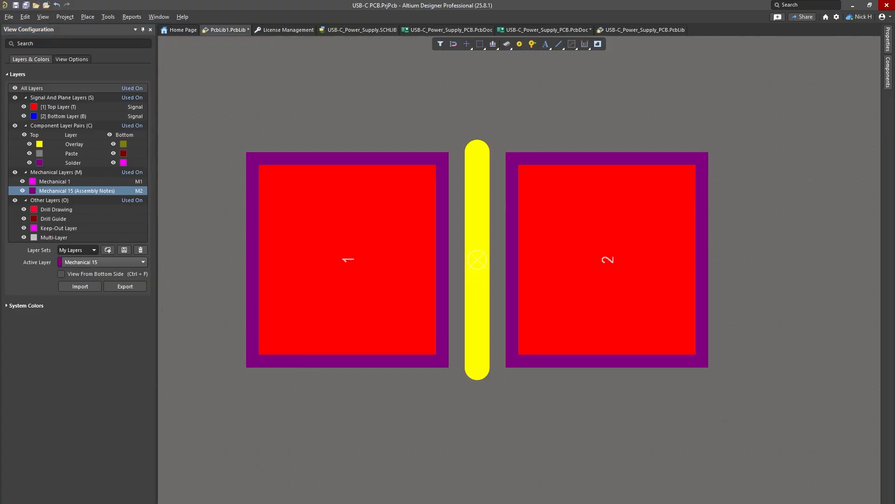
pyautogui.click(32, 190)
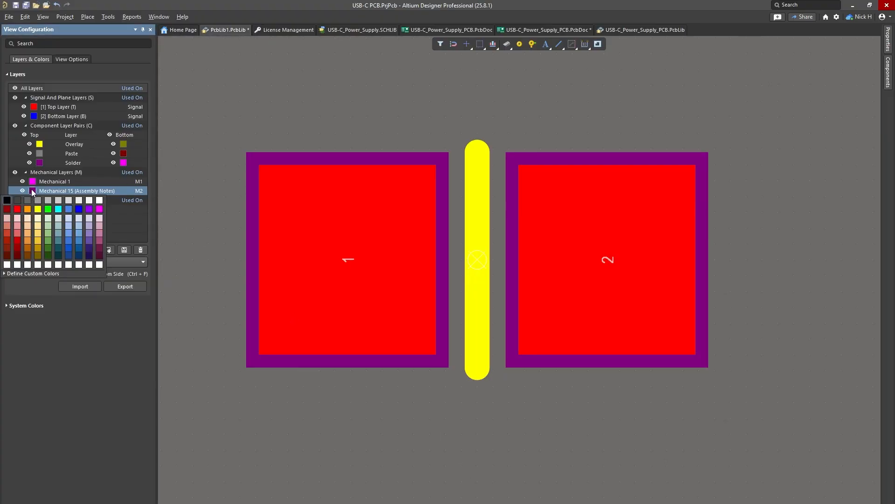
pyautogui.click(48, 243)
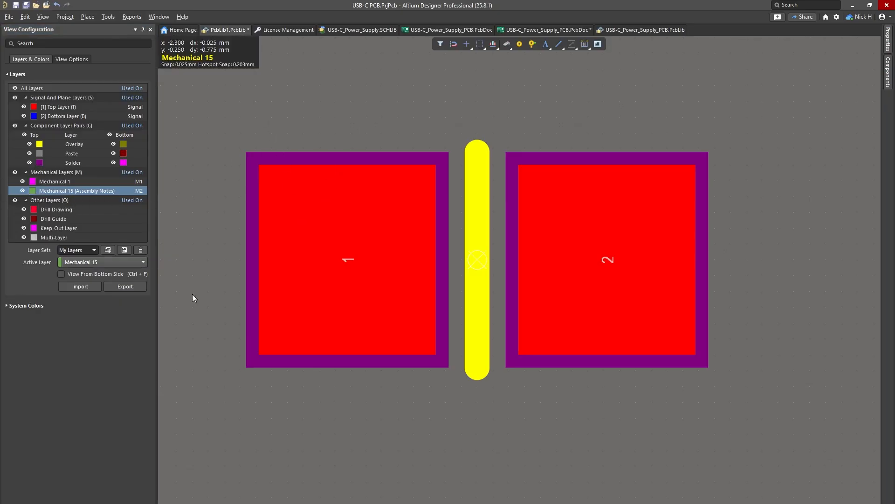
pyautogui.click(559, 45)
pyautogui.click(229, 130)
pyautogui.press('Tab')
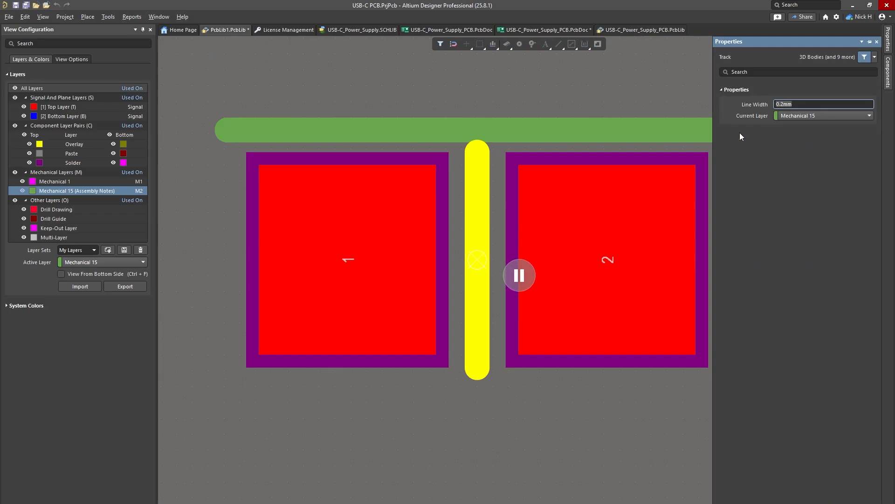
pyautogui.write('0.01')
pyautogui.press('Return')
pyautogui.rightClick(740, 133)
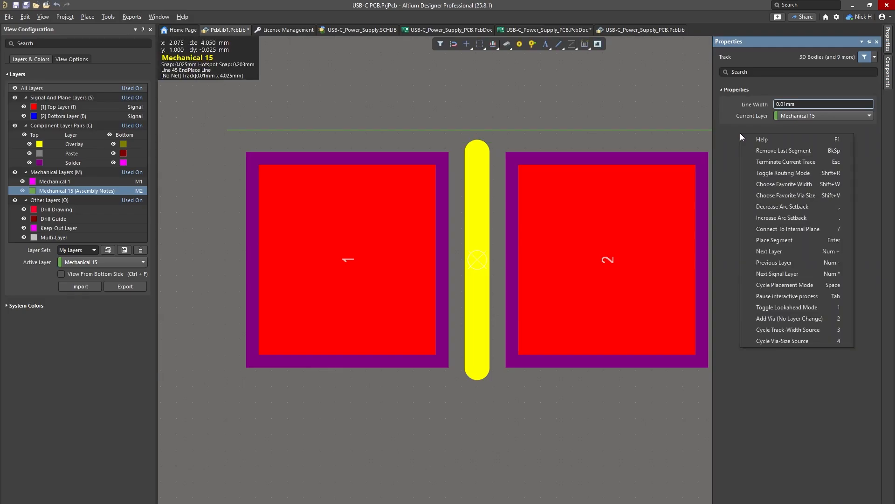
pyautogui.press('Escape')
pyautogui.press('Escape')
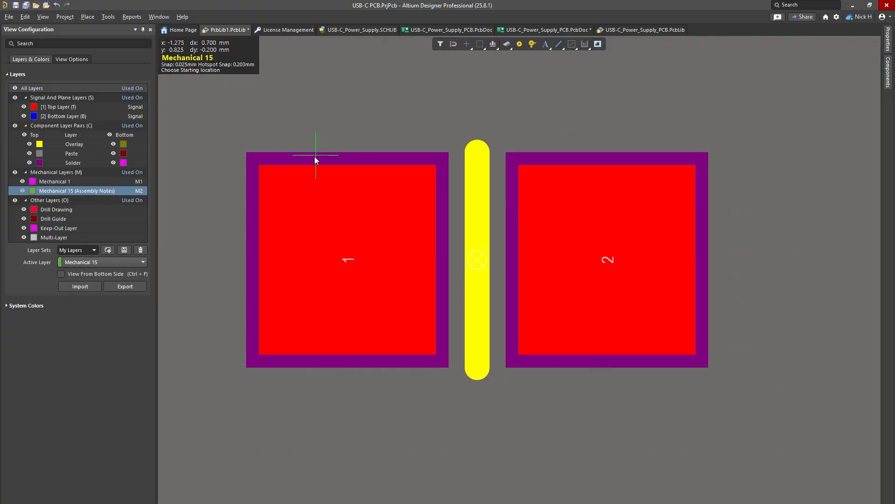
# Draw a closed rectangular outline around both pads on Mechanical 15 with 0.1 mm wide lines, about 4 mm by 2.1 mm.
pyautogui.press('Tab')
pyautogui.click(277, 120)
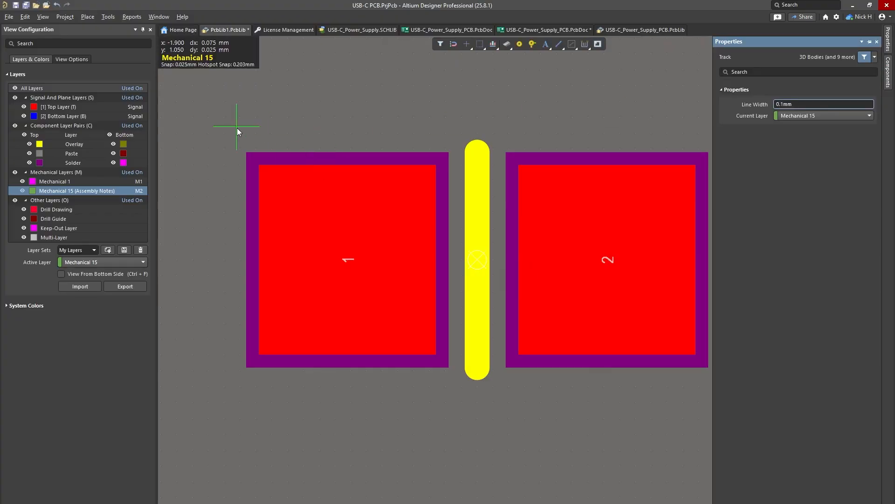
pyautogui.click(232, 124)
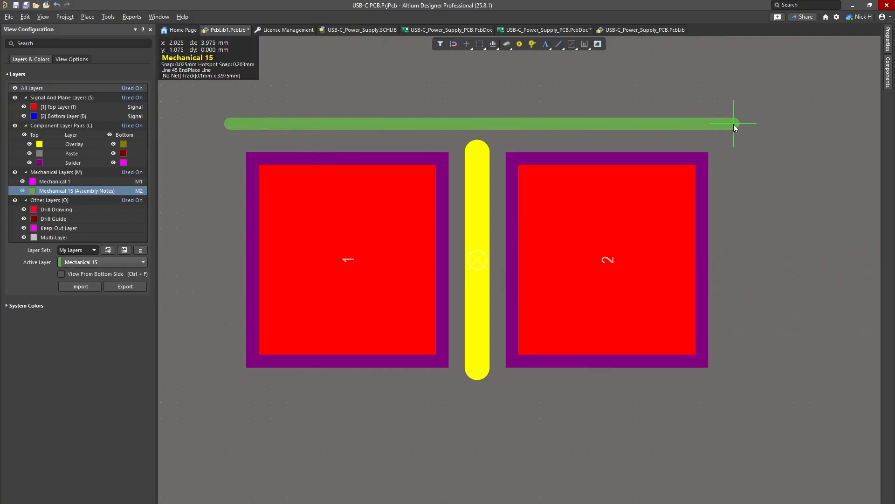
pyautogui.click(732, 124)
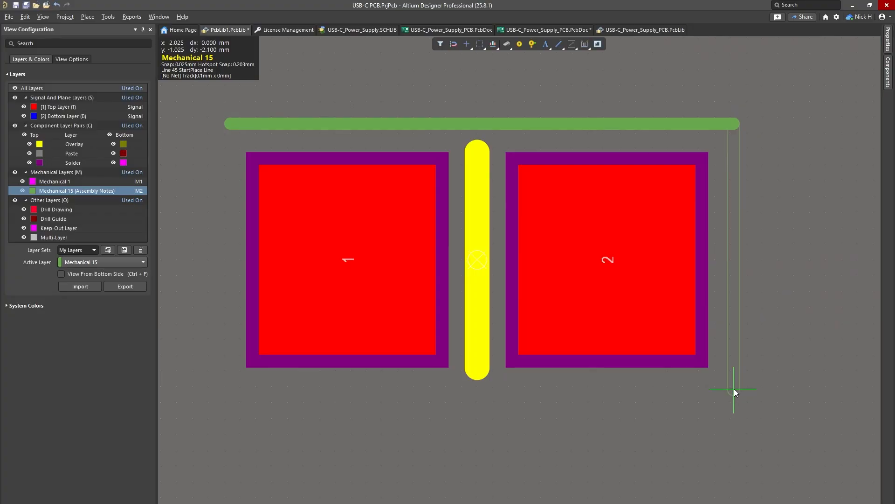
pyautogui.press('space')
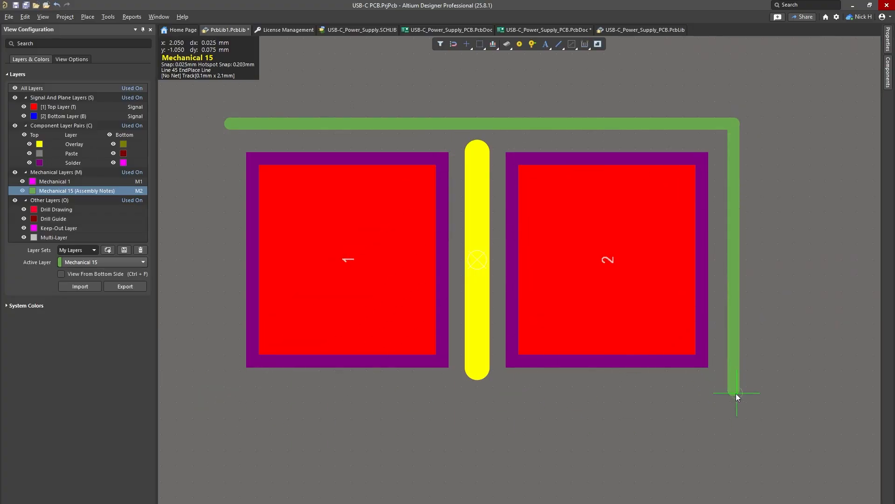
pyautogui.click(734, 393)
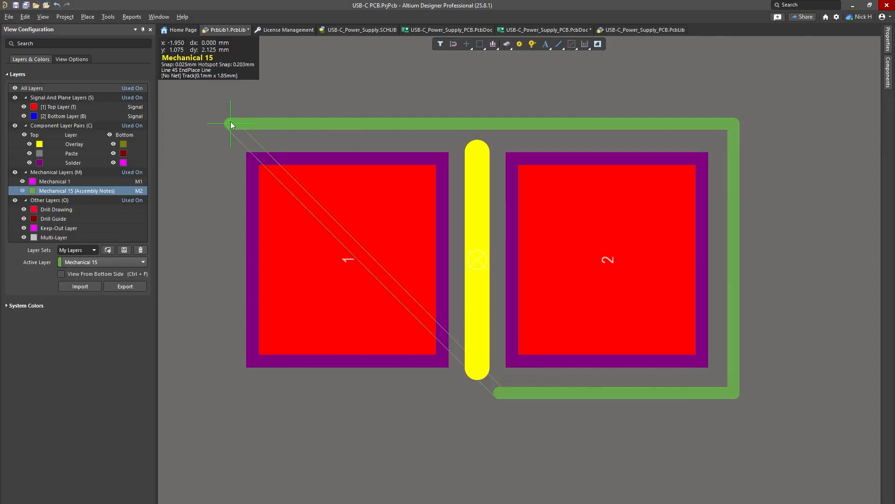
pyautogui.hotkey('shift', 'space')
pyautogui.hotkey('shift', 'space')
pyautogui.press('Escape')
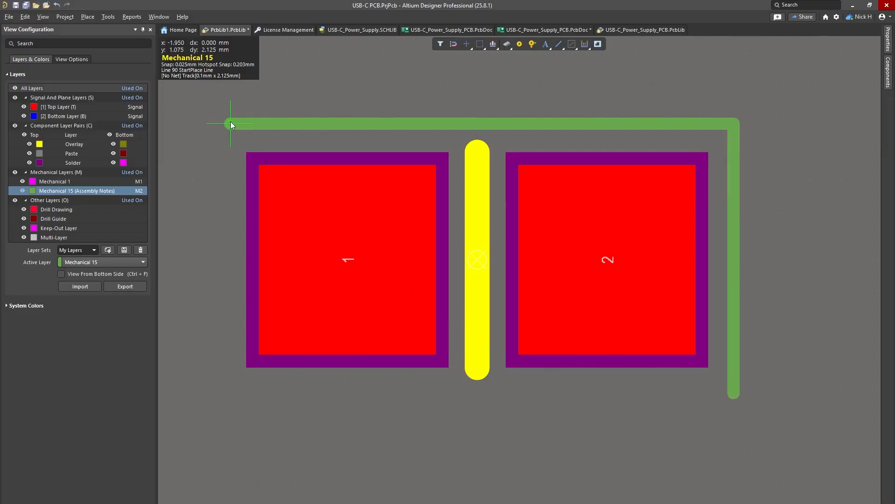
pyautogui.click(230, 124)
pyautogui.rightClick(230, 124)
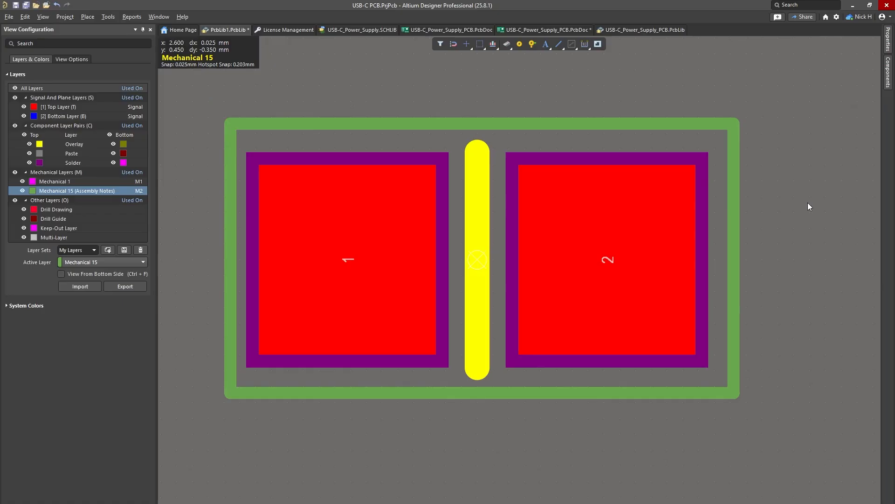
# Move the outline edge beside pad 1 slightly outward, and check the whole footprint by selecting and deselecting it.
pyautogui.moveTo(229, 200); pyautogui.dragTo(224, 200)
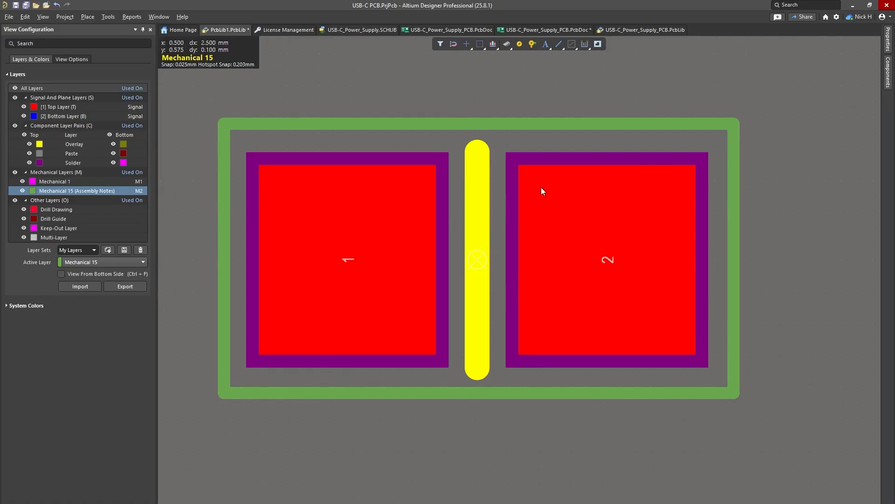
pyautogui.moveTo(826, 448); pyautogui.dragTo(167, 102)
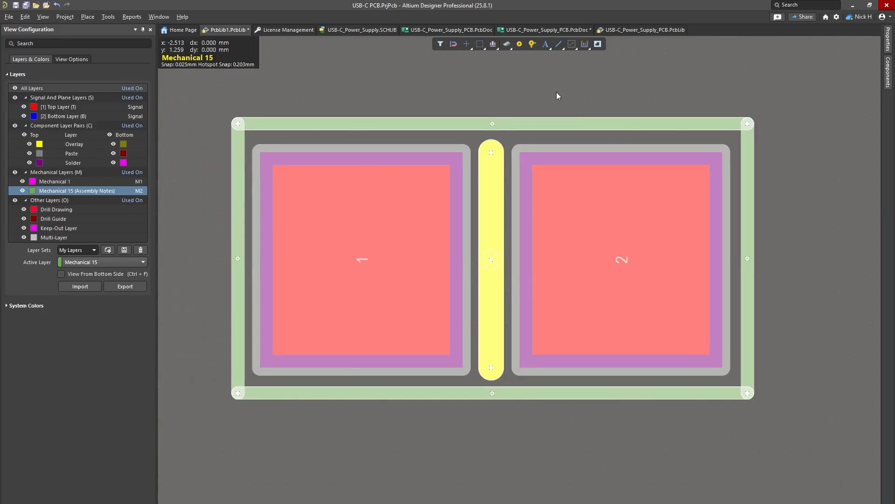
pyautogui.click(564, 102)
pyautogui.keyDown('ctrl'); pyautogui.scroll(-1, 535, 143); pyautogui.keyUp('ctrl')
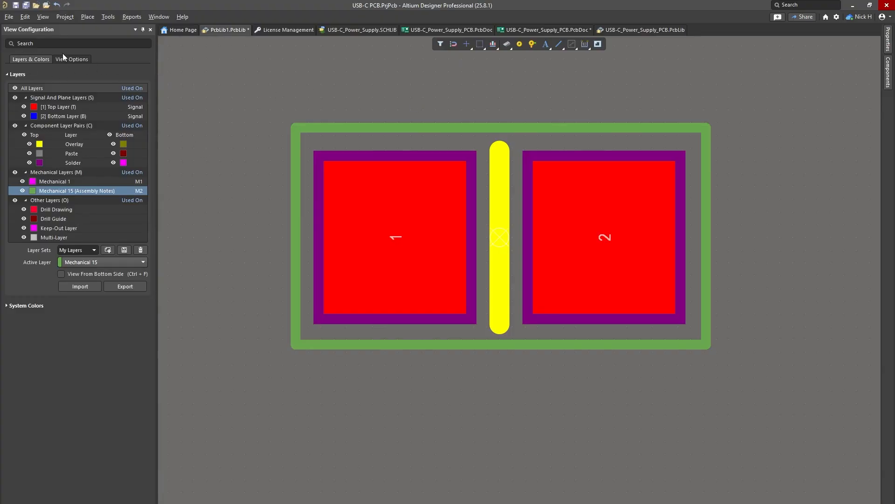
# Add another mechanical layer to the library, keeping the default name Mechanical 3, layer number 3 and layer type N/A.
pyautogui.rightClick(41, 173)
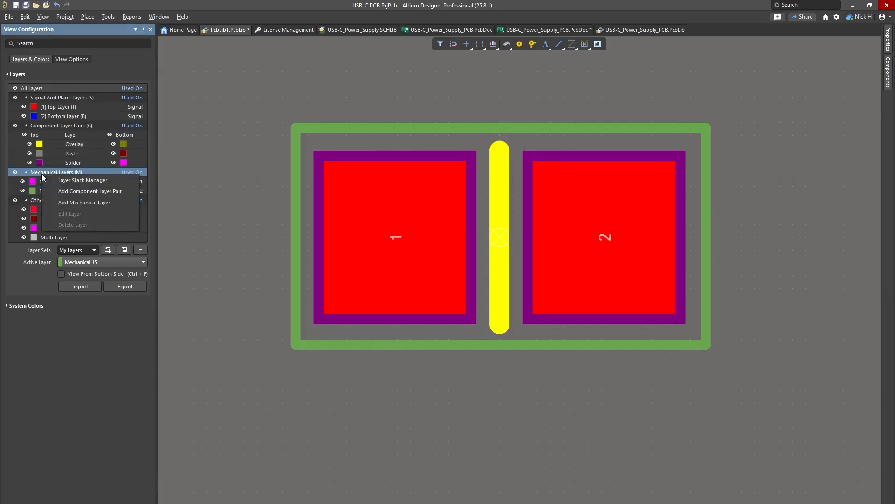
pyautogui.click(114, 201)
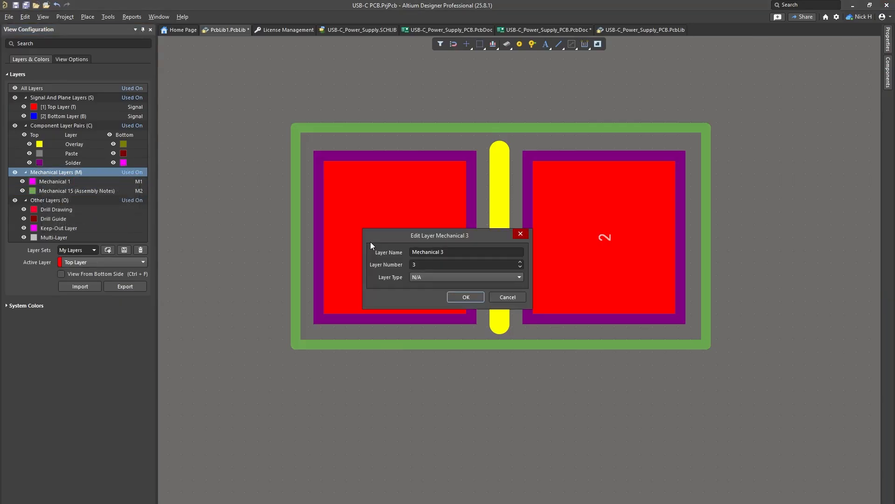
pyautogui.click(473, 252)
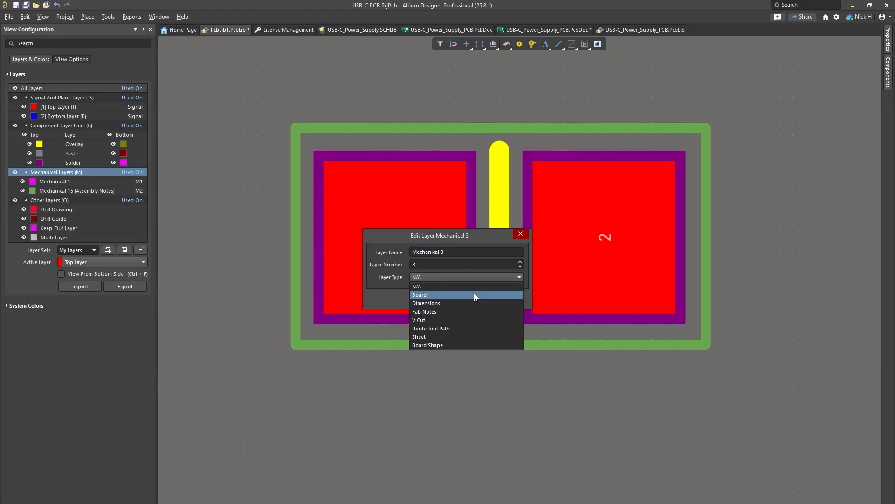
pyautogui.click(445, 277)
pyautogui.click(439, 277)
pyautogui.click(443, 276)
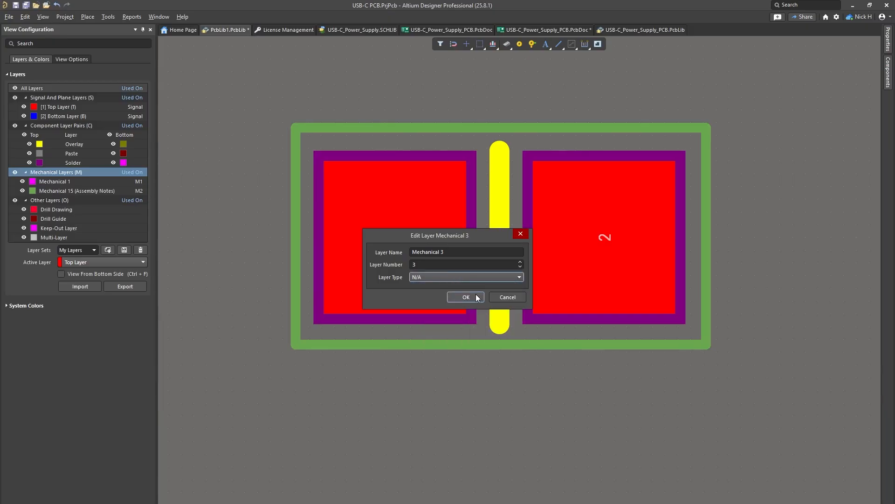
pyautogui.click(466, 297)
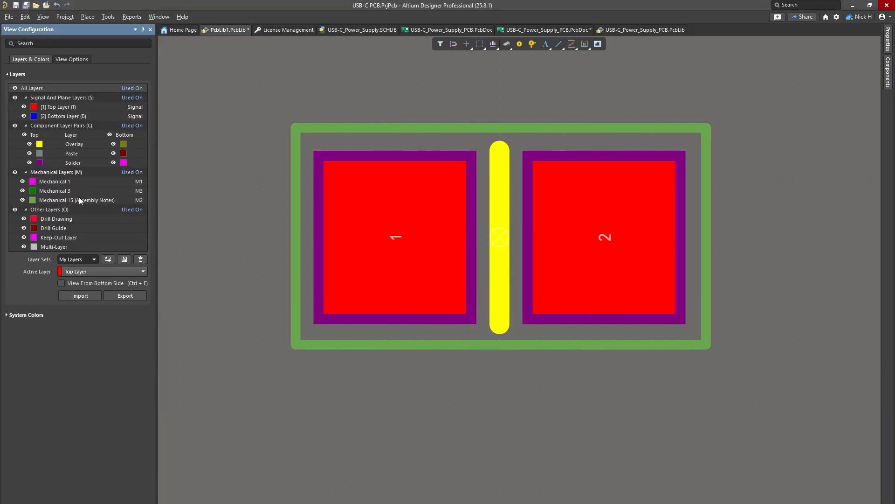
pyautogui.click(85, 191)
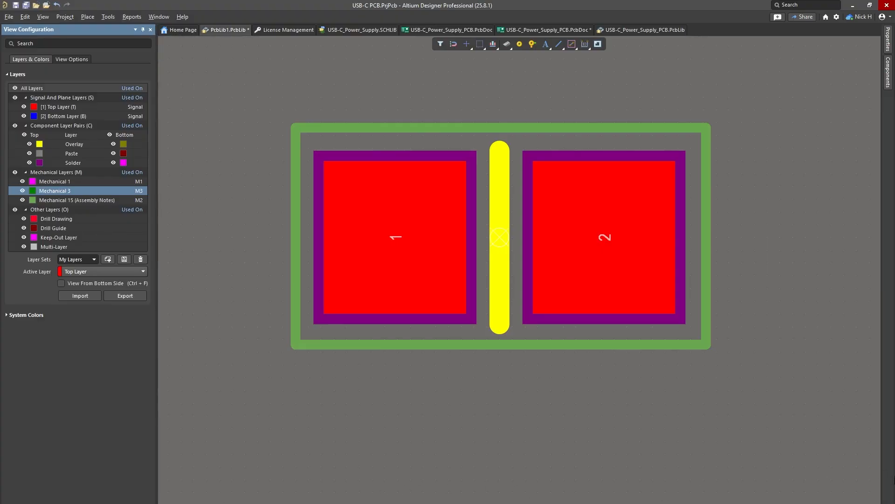
# Undock the Projects panel group, dock it again, and return to the layer configuration.
pyautogui.click(879, 502)
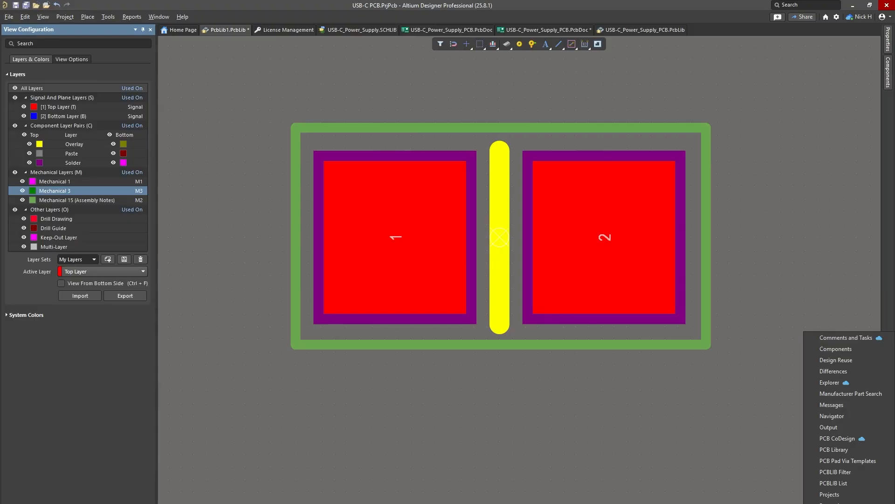
pyautogui.click(617, 461)
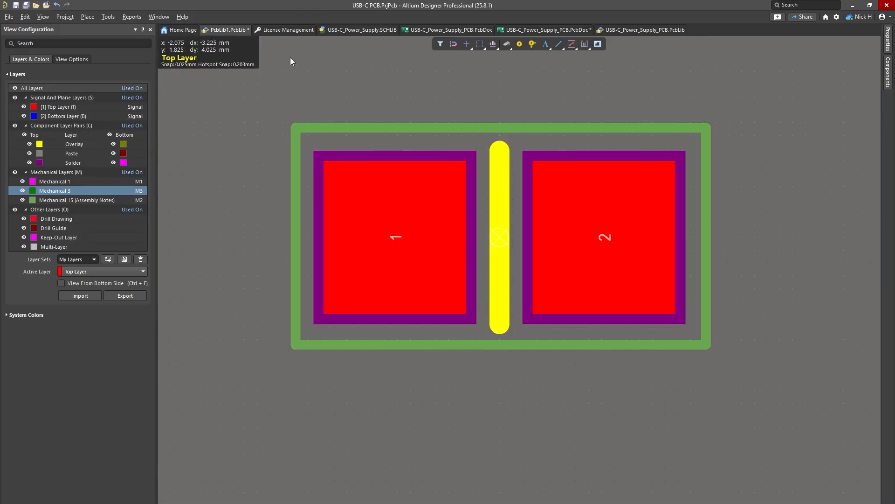
pyautogui.moveTo(66, 28); pyautogui.dragTo(0, 215)
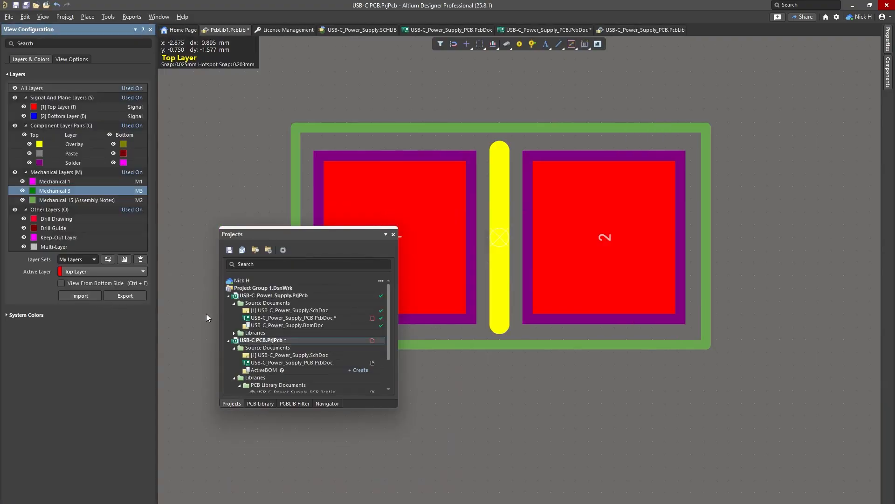
pyautogui.moveTo(263, 231); pyautogui.dragTo(131, 152)
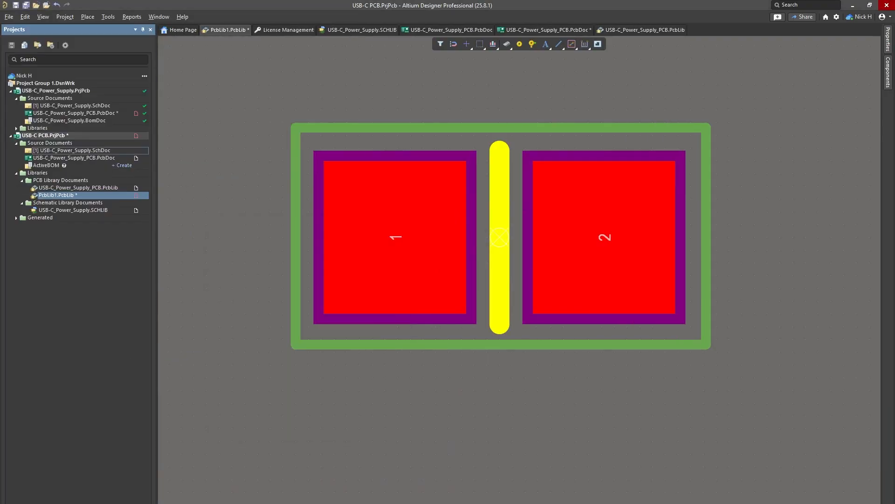
pyautogui.press('F12')
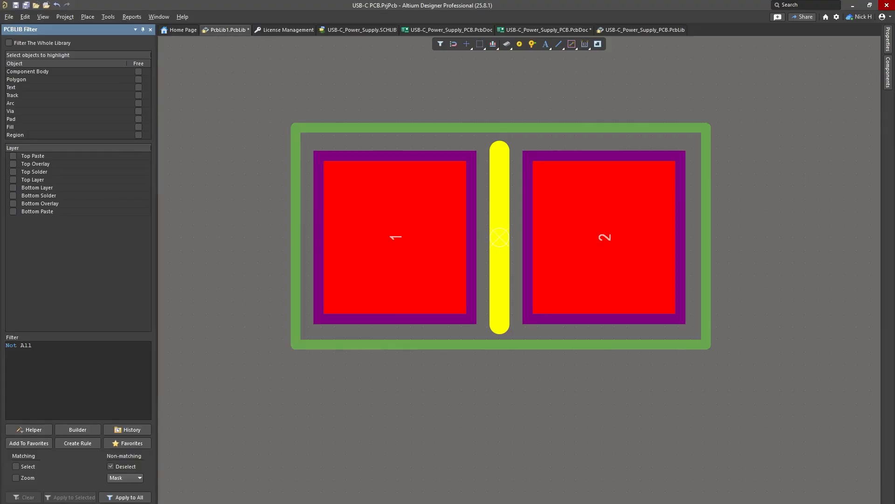
pyautogui.press('l')
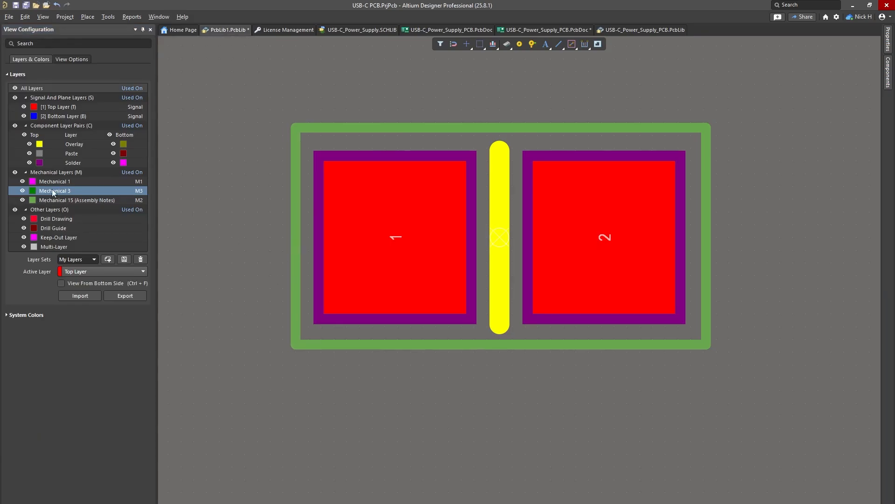
# Try dark green and blue as the colour of Mechanical 15, and settle on magenta.
pyautogui.click(33, 200)
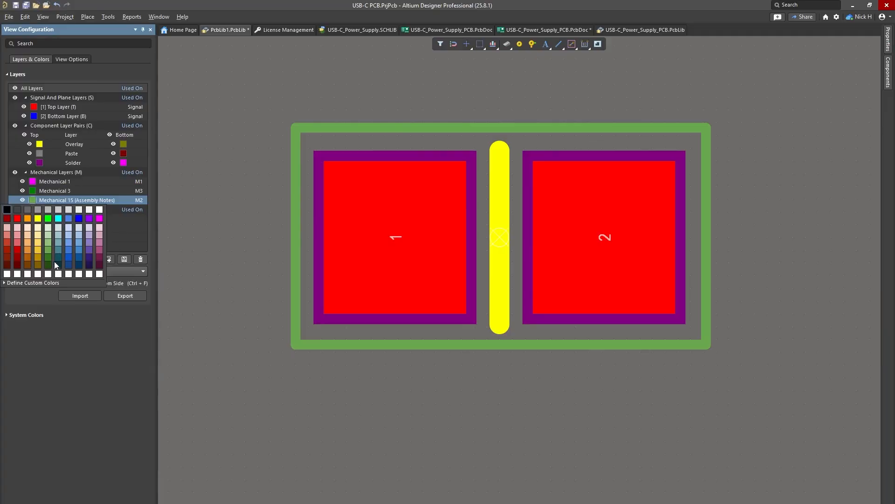
pyautogui.click(51, 264)
pyautogui.click(33, 200)
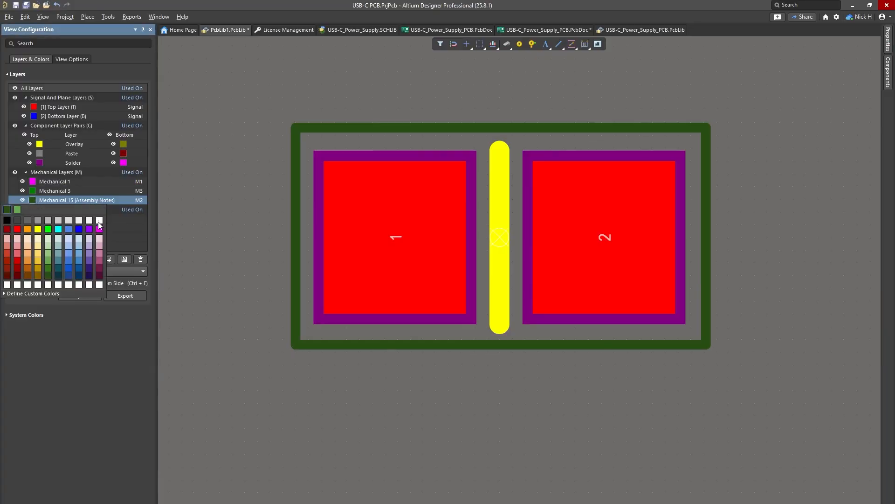
pyautogui.click(69, 265)
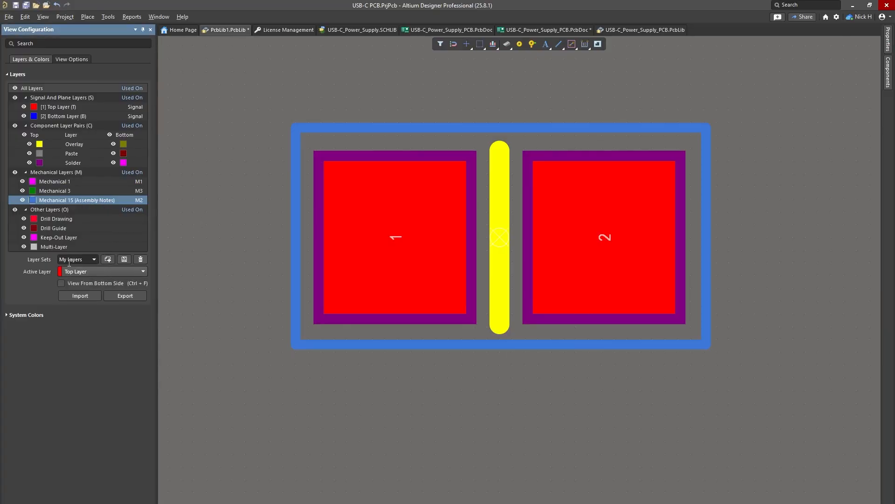
pyautogui.click(33, 201)
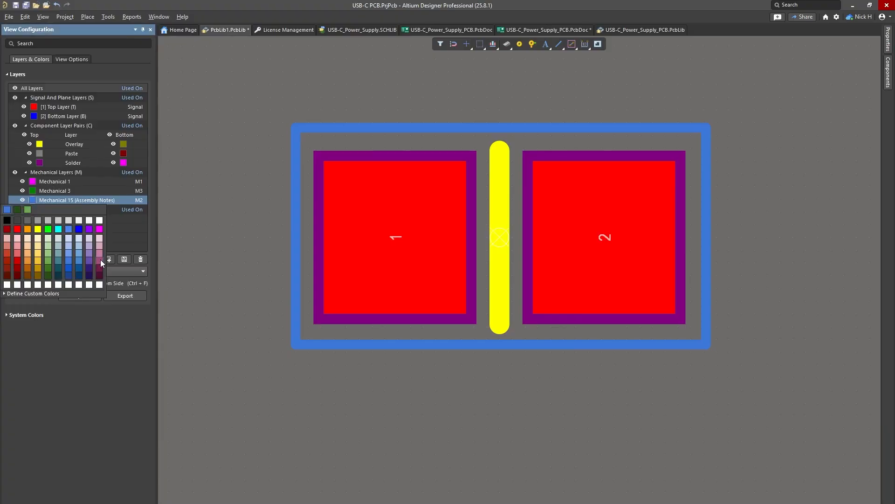
pyautogui.click(101, 230)
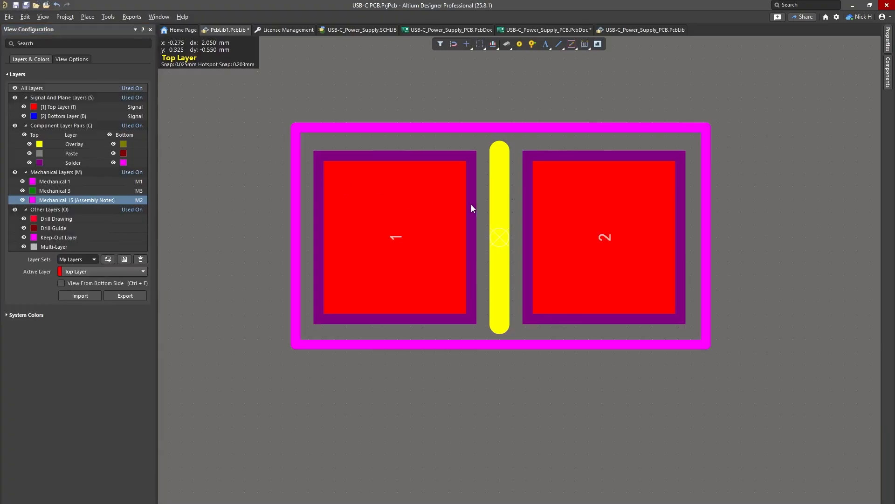
# View the footprint in 3D and return to the 2D layout.
pyautogui.keyDown('ctrl'); pyautogui.scroll(-1, 448, 197); pyautogui.keyUp('ctrl')
pyautogui.press('3')
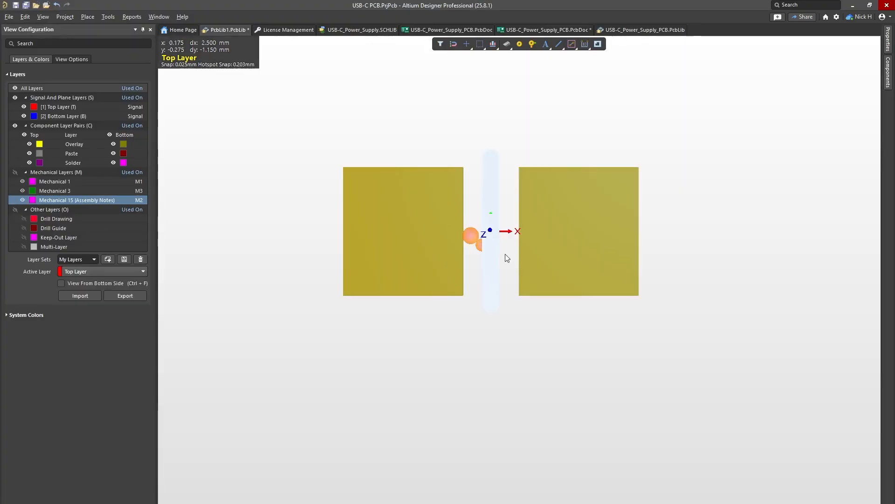
pyautogui.moveTo(553, 236); pyautogui.dragTo(623, 245, button='right')
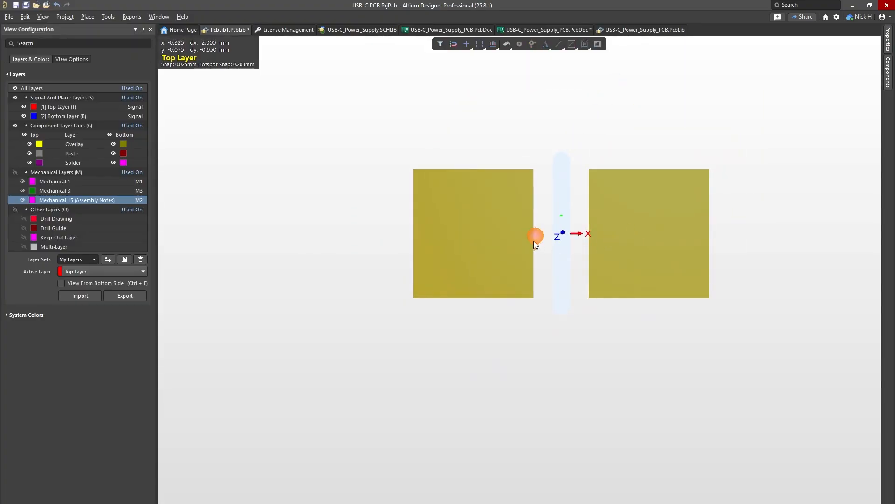
pyautogui.press('2')
pyautogui.press('3')
pyautogui.press('2')
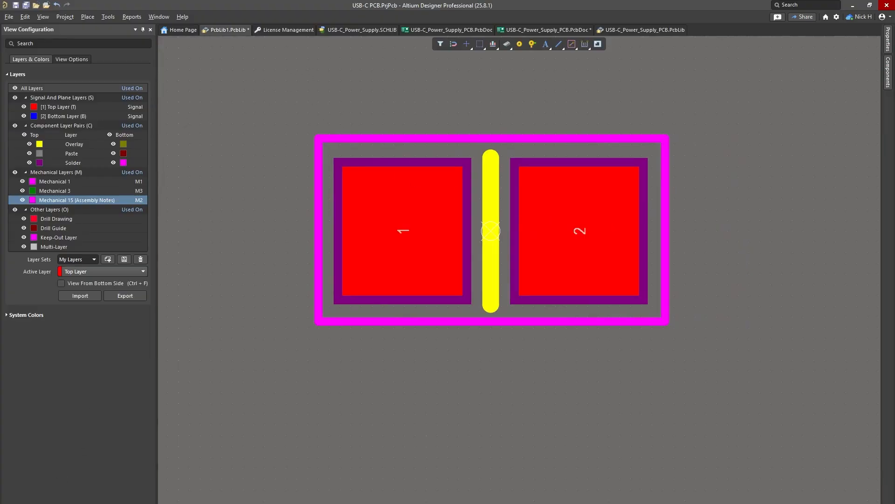
# Open the schematic library USB-C_Power_Supply.SCHLIB and display the Resistor symbol with its linked footprint model.
pyautogui.click(18, 503)
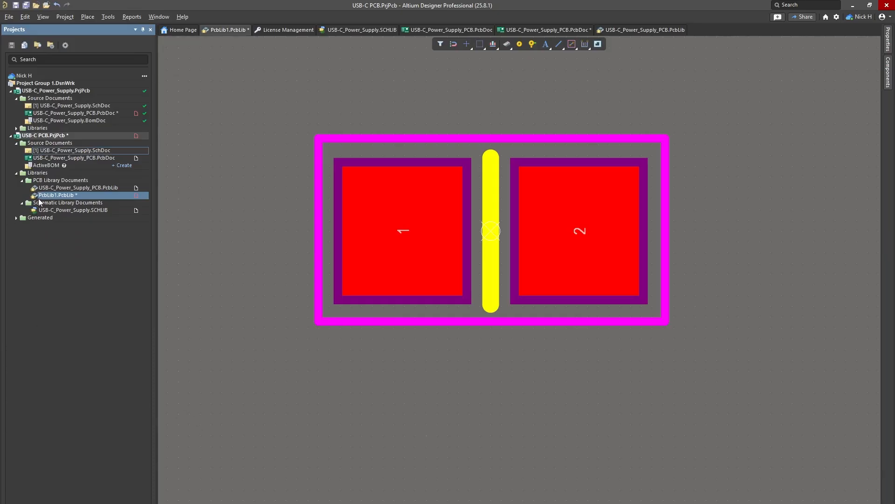
pyautogui.doubleClick(47, 210)
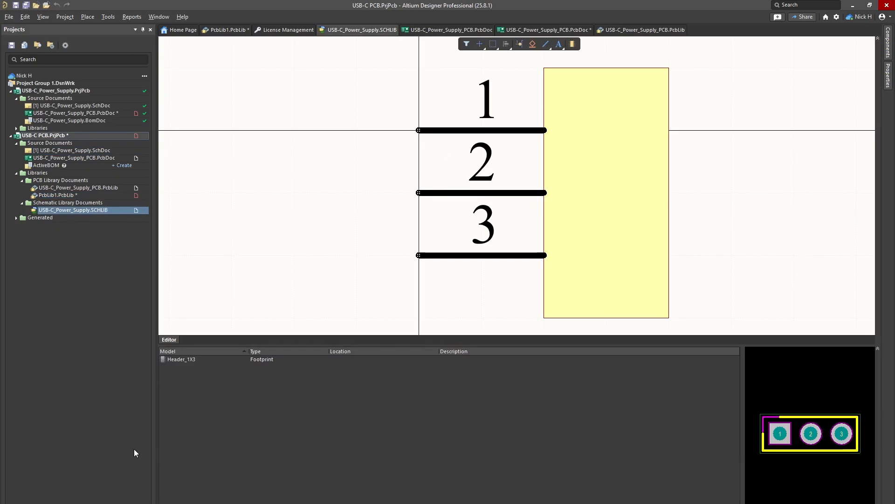
pyautogui.click(65, 502)
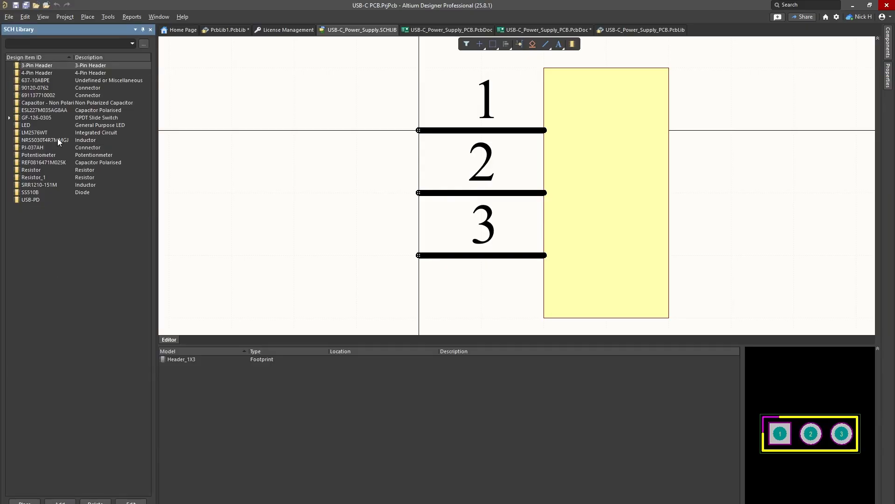
pyautogui.click(37, 170)
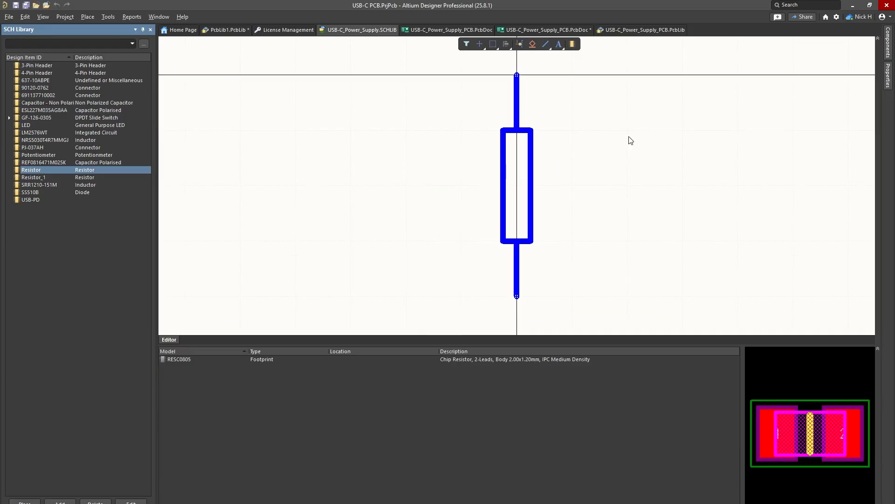
pyautogui.click(517, 286)
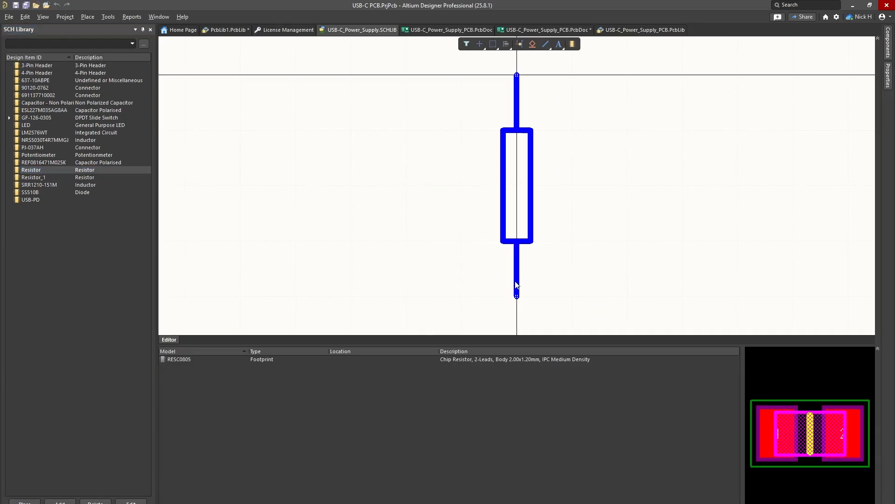
# Check which footprint pads match the Resistor symbol's two pins, and inspect its linked RESC0805 footprint entry.
pyautogui.click(519, 85)
pyautogui.click(519, 287)
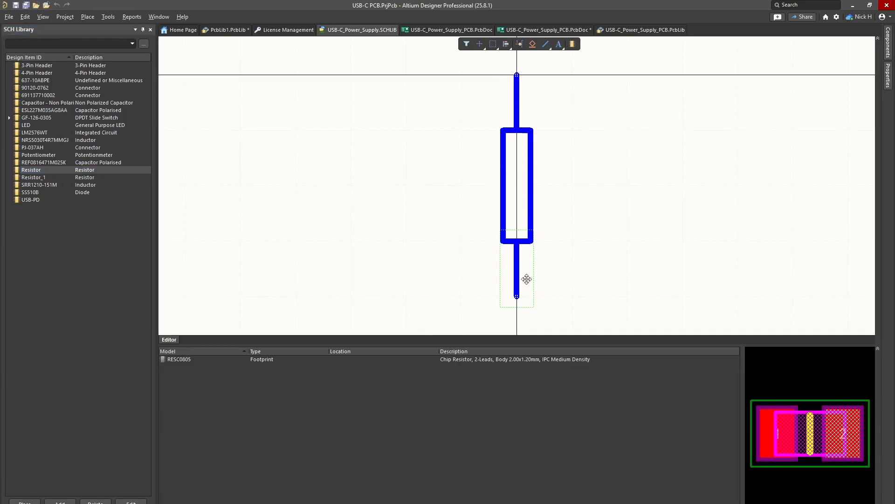
pyautogui.click(667, 211)
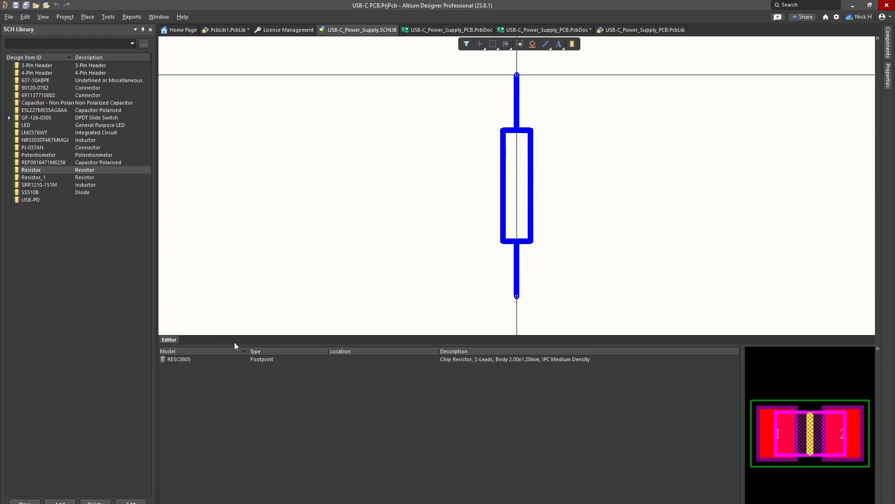
pyautogui.click(168, 360)
pyautogui.click(272, 360)
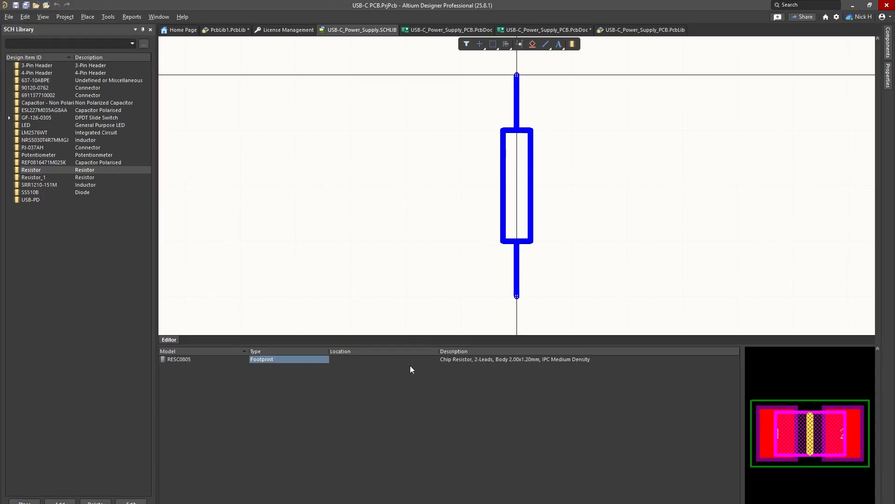
# Start adding a footprint model to the Resistor and browse the footprints in USB-C_Power_Supply_PCB.PcbLib.
pyautogui.click(192, 360)
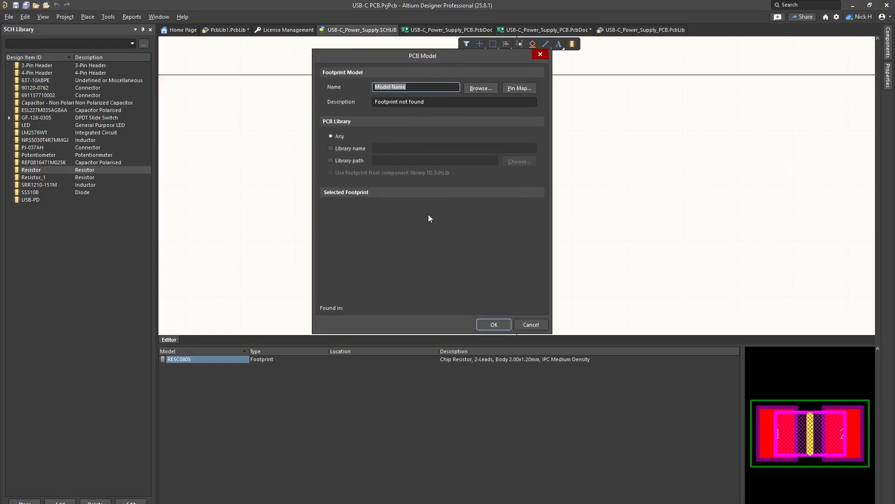
pyautogui.click(482, 87)
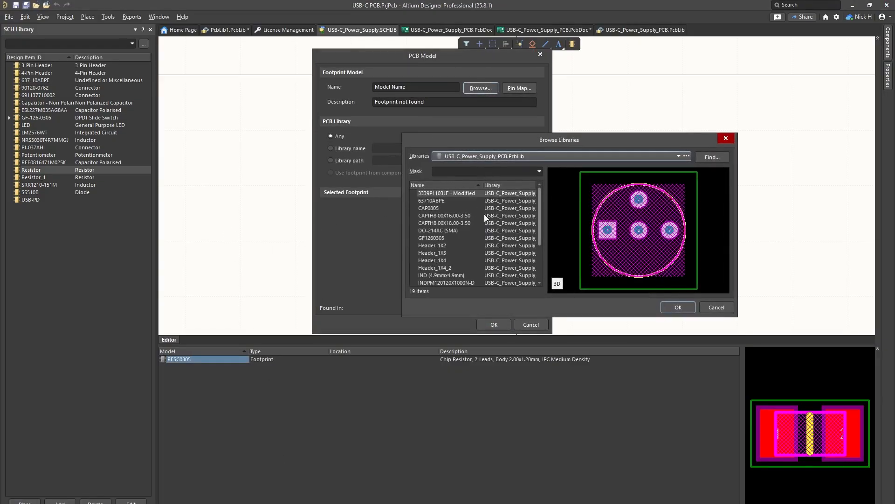
pyautogui.click(492, 156)
pyautogui.click(498, 158)
pyautogui.scroll(-3, 452, 234)
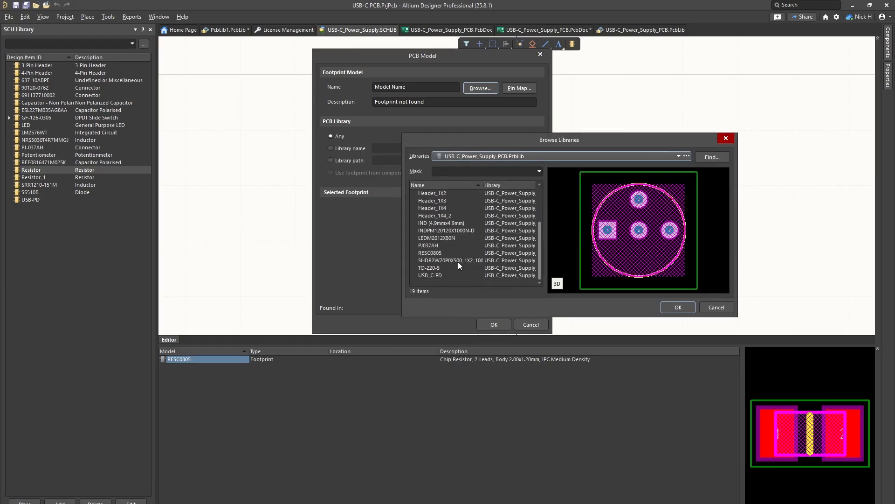
# Preview the RESC0805 footprint in the library list, and cancel without adding a footprint model.
pyautogui.click(483, 268)
pyautogui.press('Up')
pyautogui.press('Up')
pyautogui.press('Up')
pyautogui.press('Up')
pyautogui.press('Up')
pyautogui.press('Up')
pyautogui.press('Up')
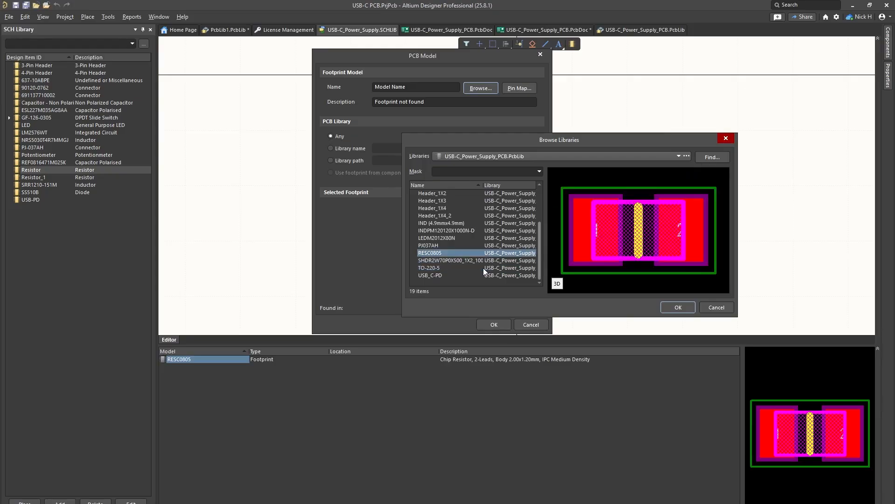
pyautogui.click(716, 307)
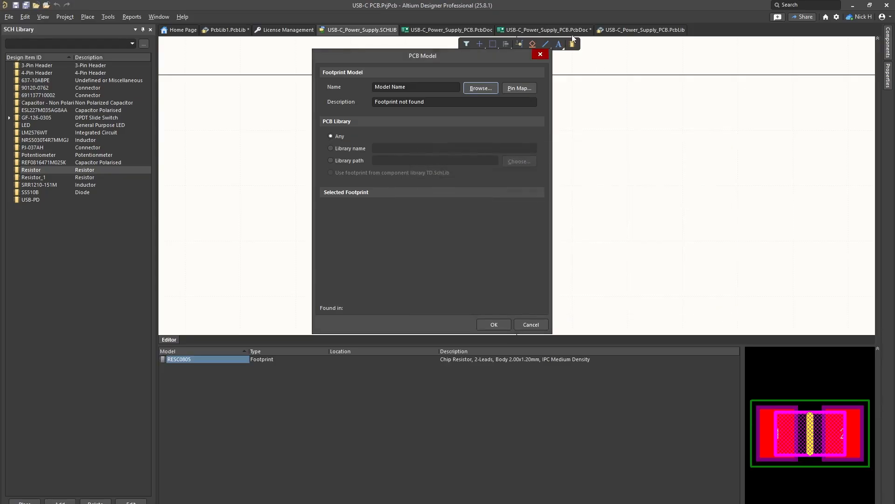
pyautogui.click(541, 54)
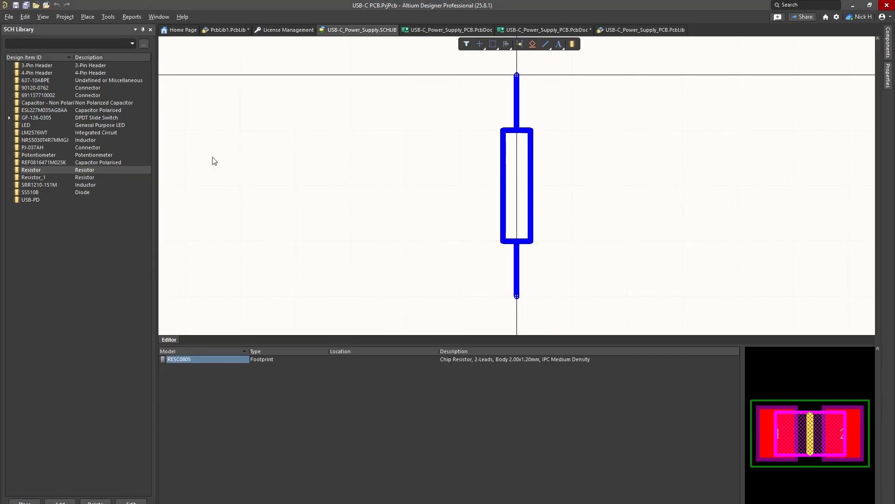
# Save the PCB library PcbLib1.PcbLib in the USB-C PCB project folder.
pyautogui.click(180, 30)
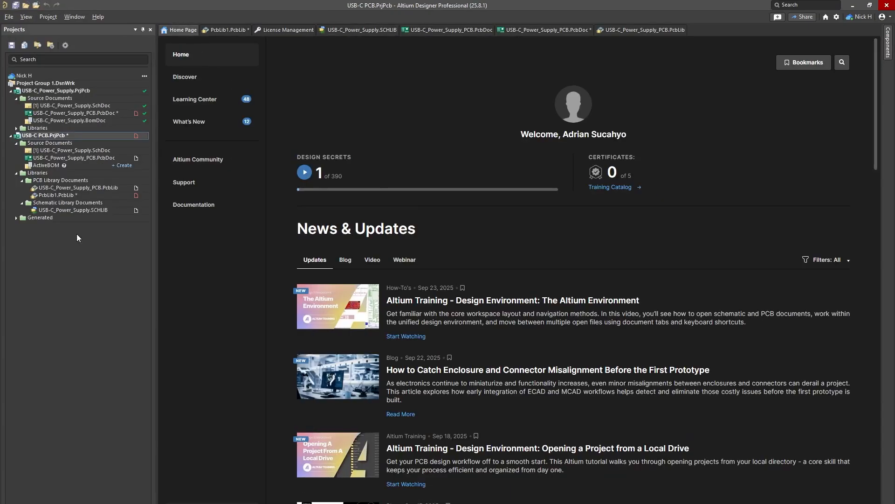
pyautogui.rightClick(62, 195)
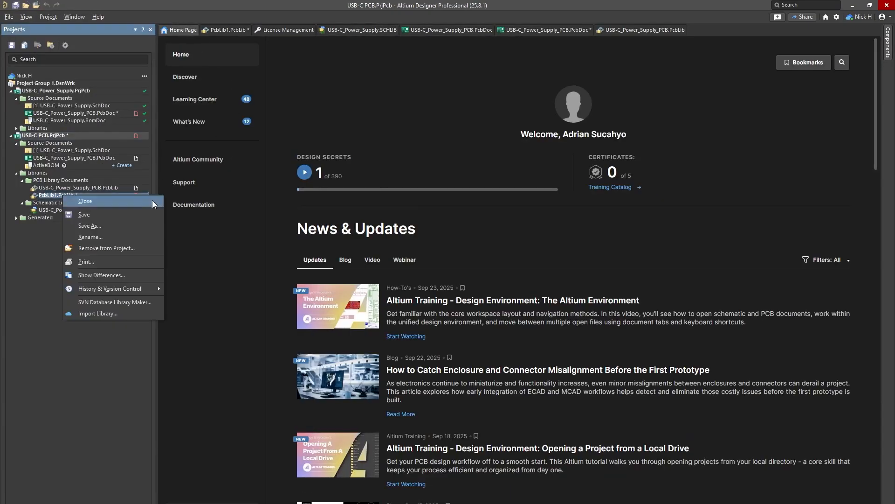
pyautogui.click(108, 220)
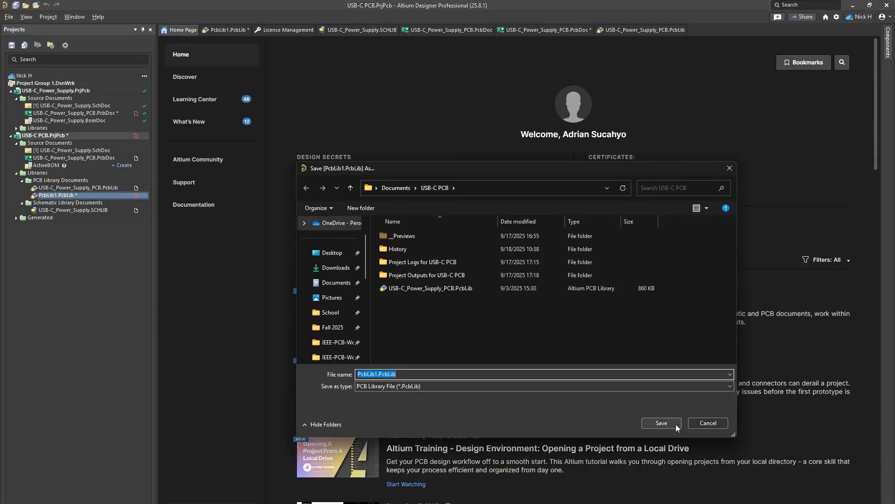
# Save the new PCB library as PcbLib1.PcbLib in the USB-C PCB folder and open USB-C_Power_Supply.SCHLIB.
pyautogui.click(676, 424)
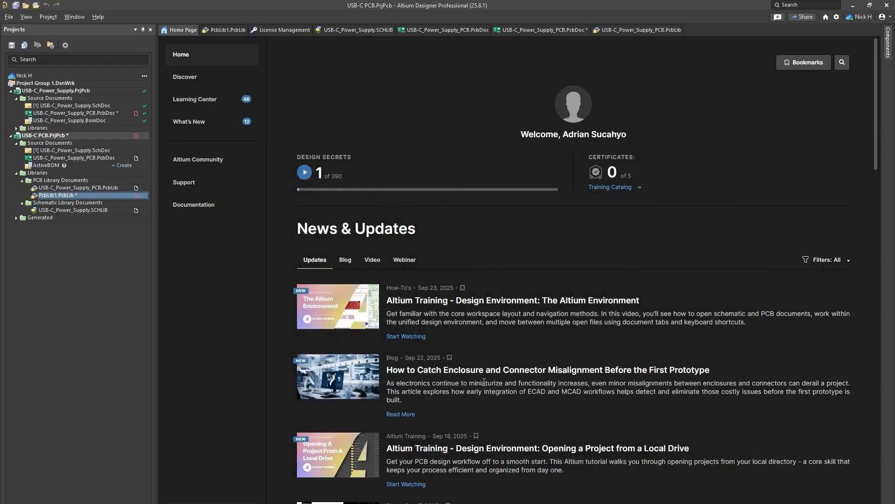
pyautogui.click(81, 212)
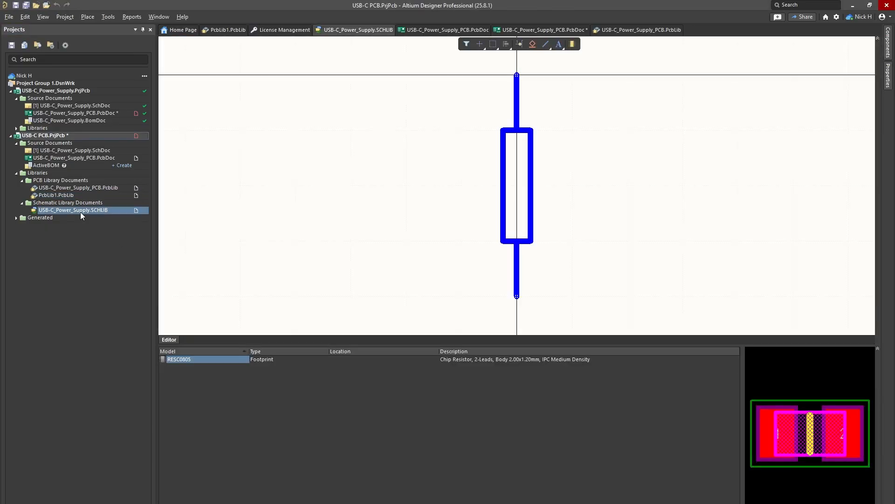
# Add the RES0805 footprint from PcbLib1.PcbLib as another footprint model of the resistor symbol.
pyautogui.click(234, 503)
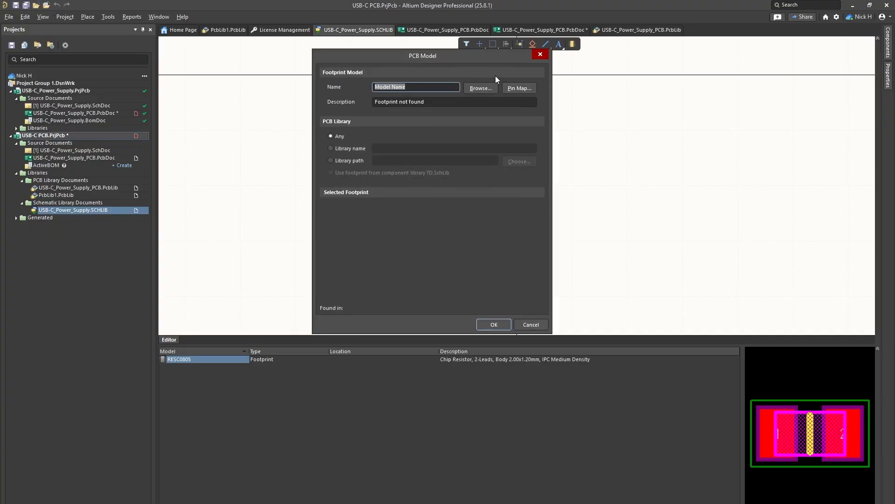
pyautogui.click(480, 88)
pyautogui.click(480, 158)
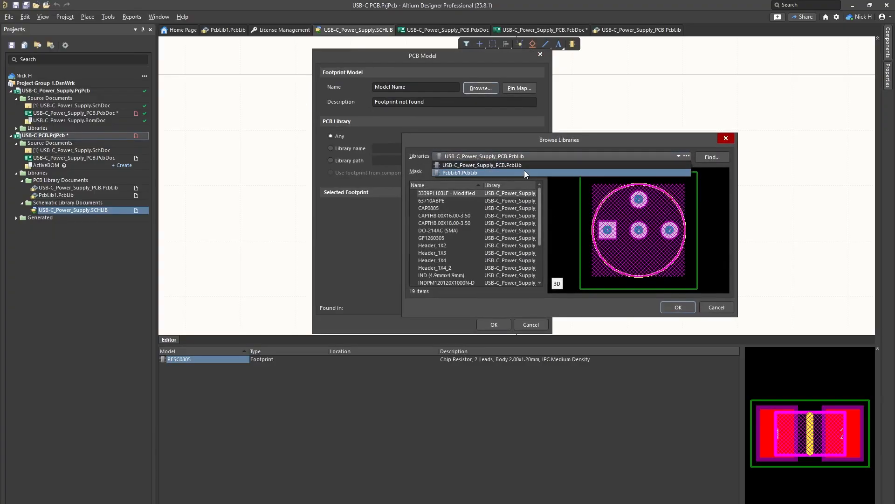
pyautogui.click(524, 170)
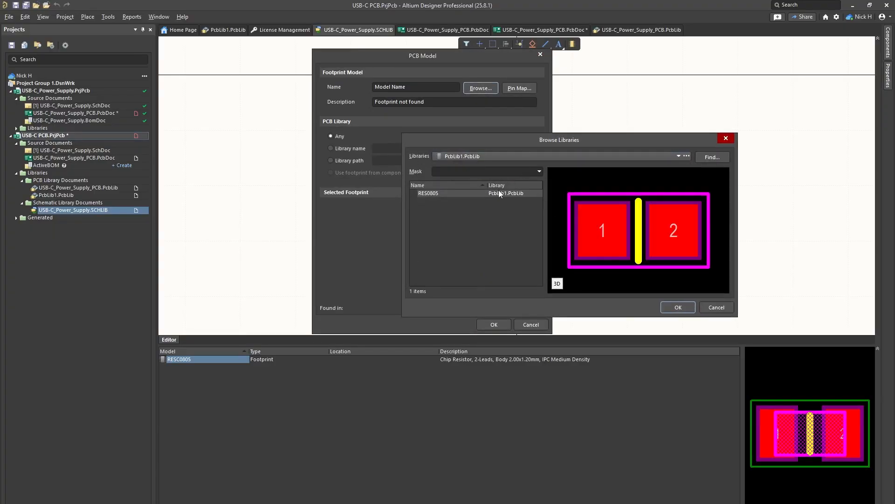
pyautogui.click(468, 191)
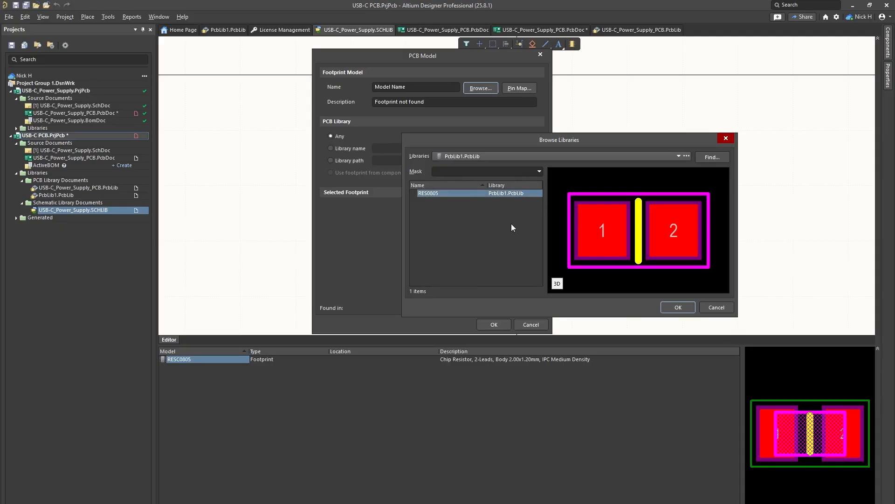
pyautogui.click(678, 307)
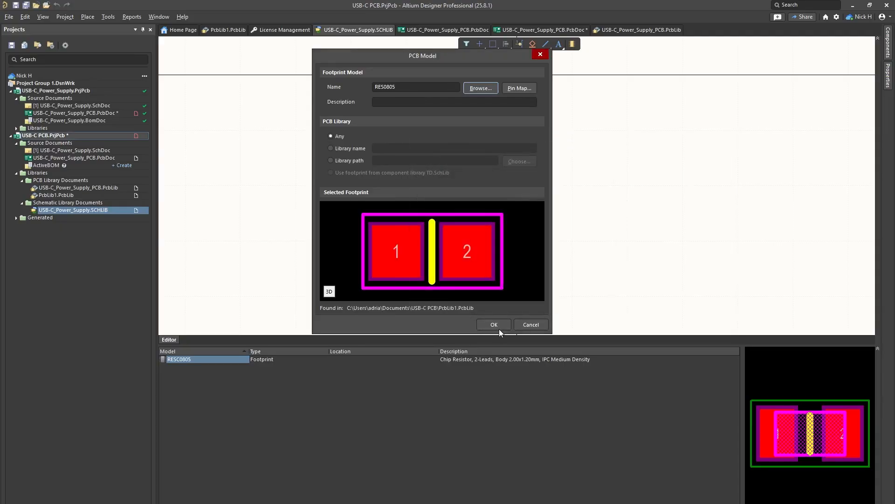
pyautogui.click(494, 325)
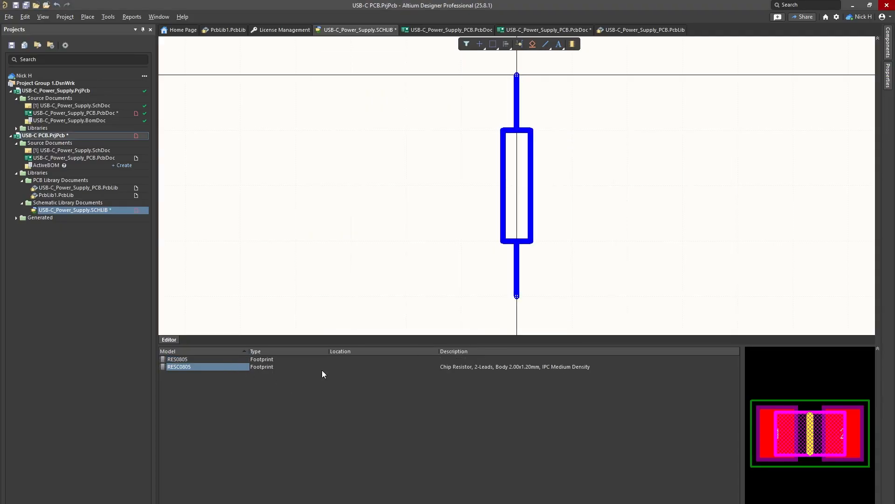
# Compare the previews of the resistor symbol's RES0805 and RESC0805 footprint models.
pyautogui.click(203, 358)
pyautogui.click(206, 366)
pyautogui.click(205, 361)
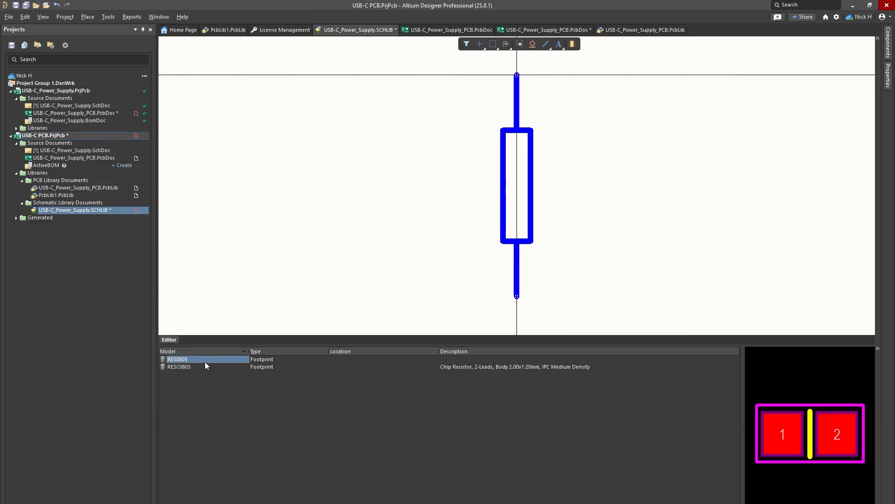
pyautogui.click(205, 363)
pyautogui.click(204, 353)
pyautogui.click(206, 366)
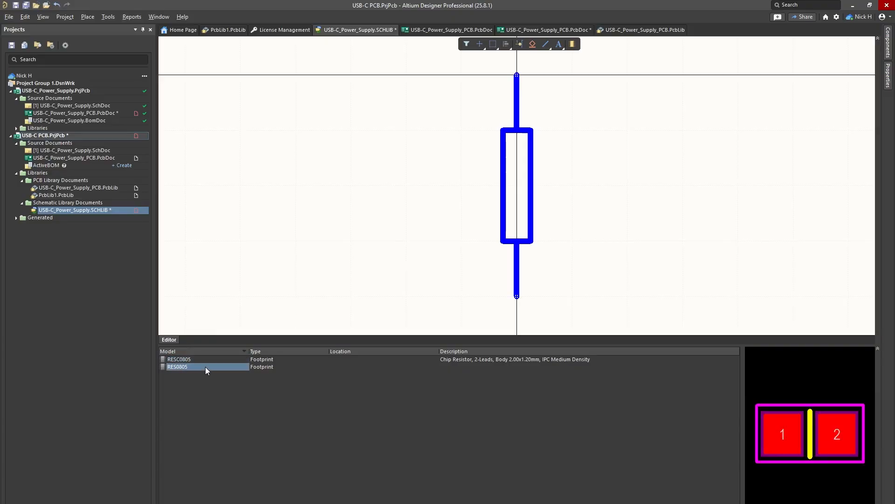
pyautogui.press('Up')
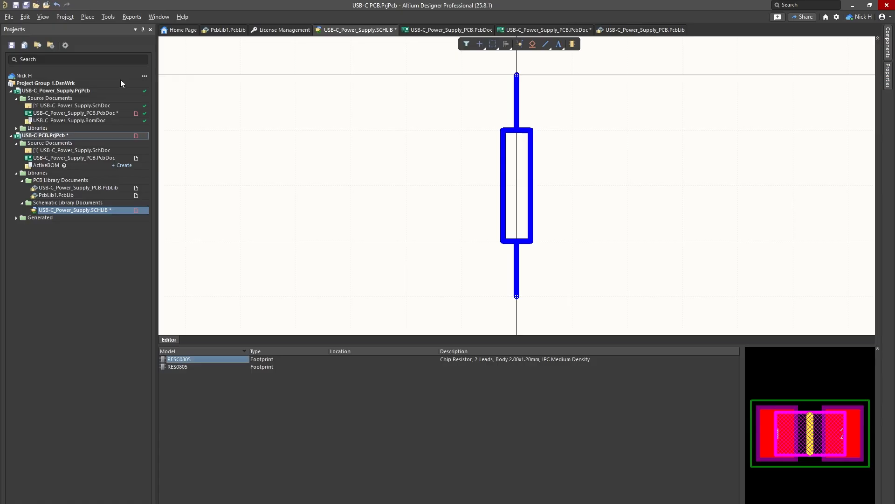
# Open USB-C_Power_Supply.SchDoc in the USB-C PCB project and preview the footprint assigned to resistor R1.
pyautogui.doubleClick(49, 150)
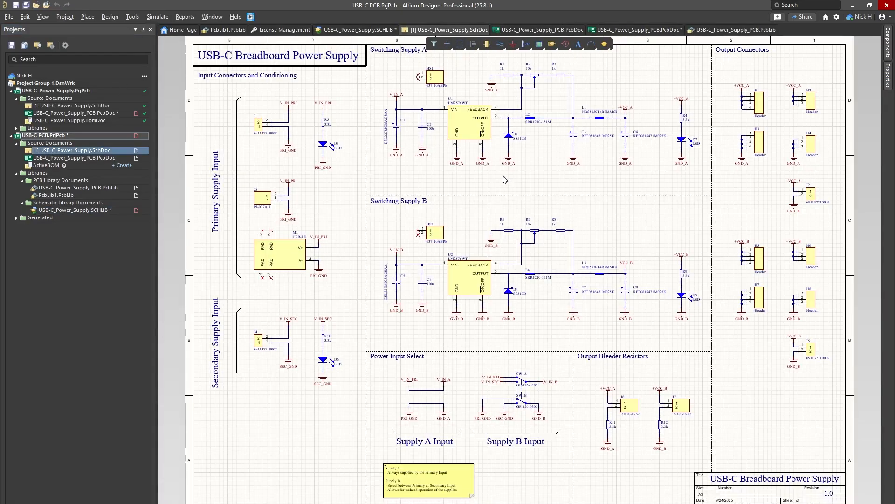
pyautogui.keyDown('ctrl'); pyautogui.scroll(5, 478, 73); pyautogui.keyUp('ctrl')
pyautogui.click(598, 89)
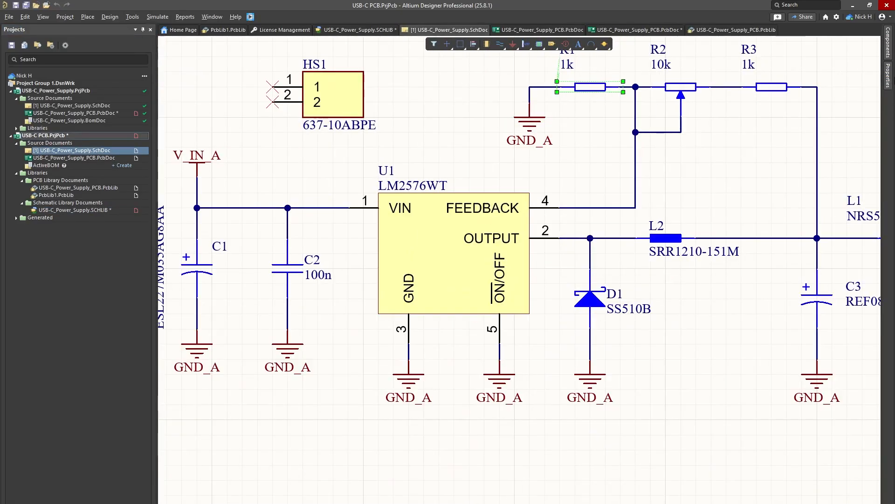
pyautogui.click(889, 77)
pyautogui.click(790, 325)
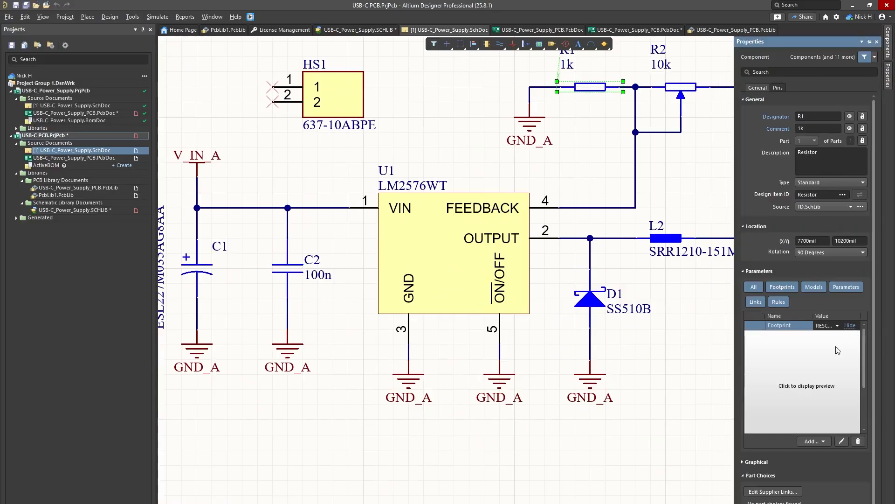
pyautogui.click(813, 410)
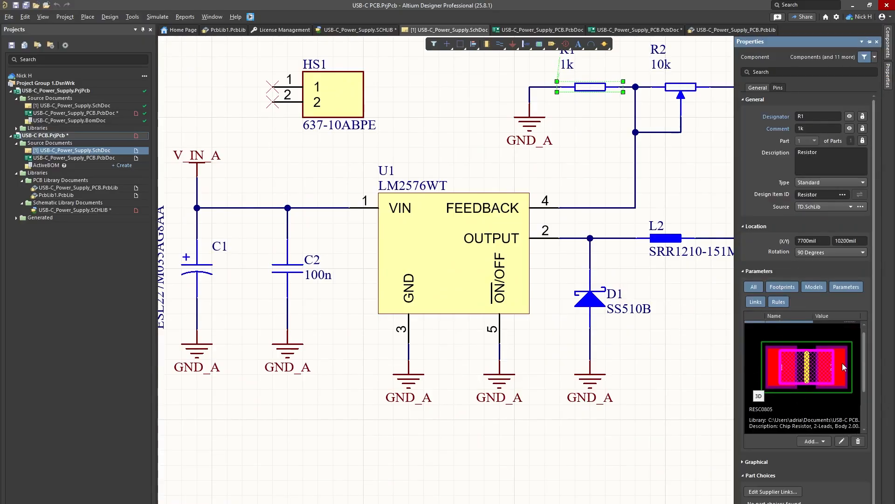
pyautogui.scroll(1, 832, 408)
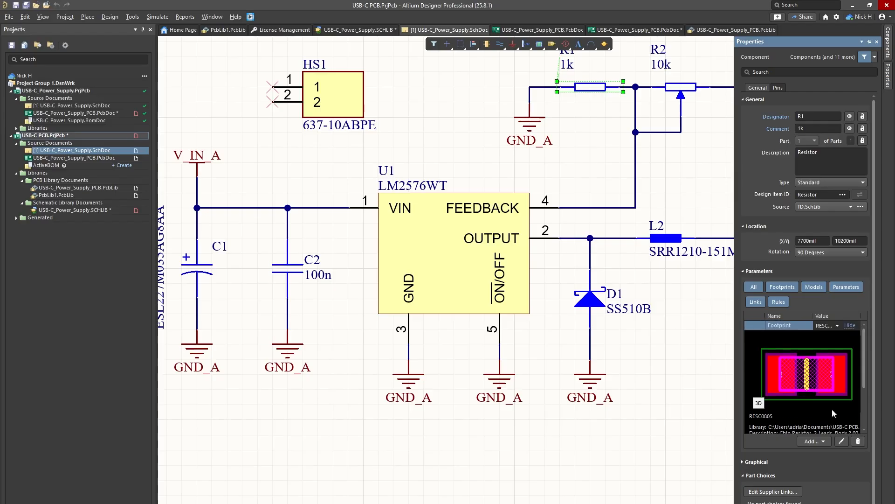
# Change resistor R1's footprint to RES0805 from PcbLib1.PcbLib.
pyautogui.click(841, 442)
pyautogui.click(481, 88)
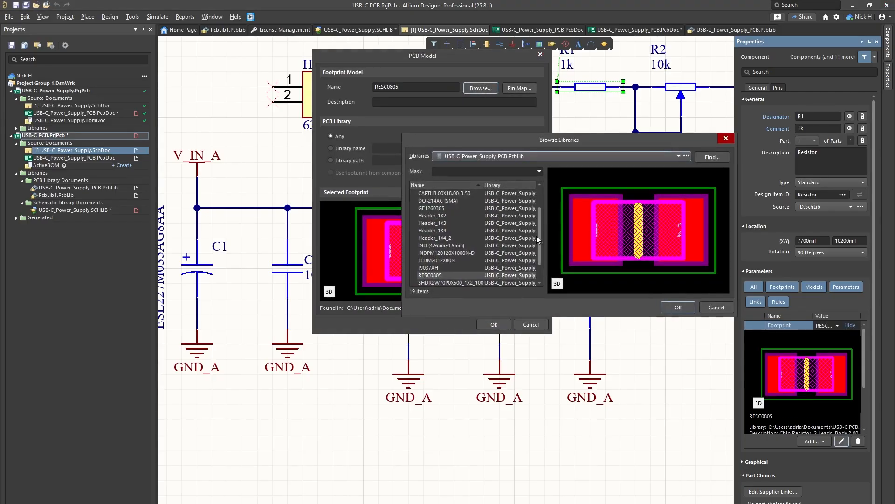
pyautogui.click(475, 158)
pyautogui.click(466, 173)
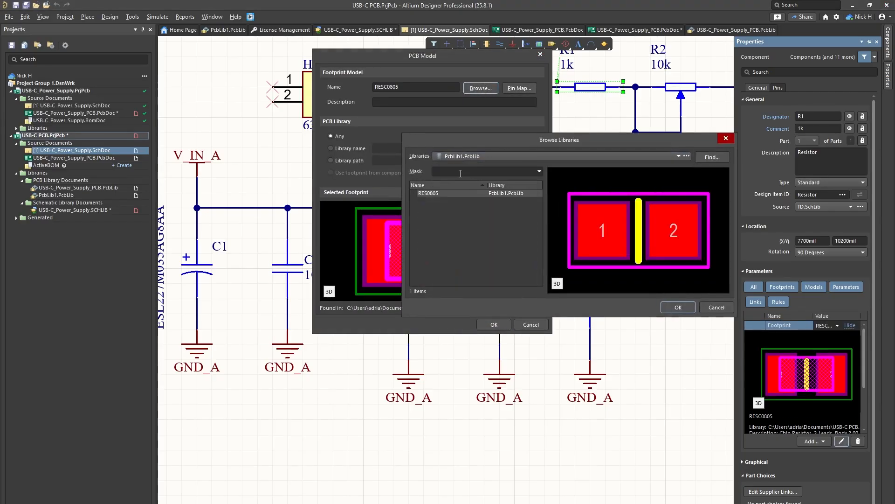
pyautogui.click(677, 307)
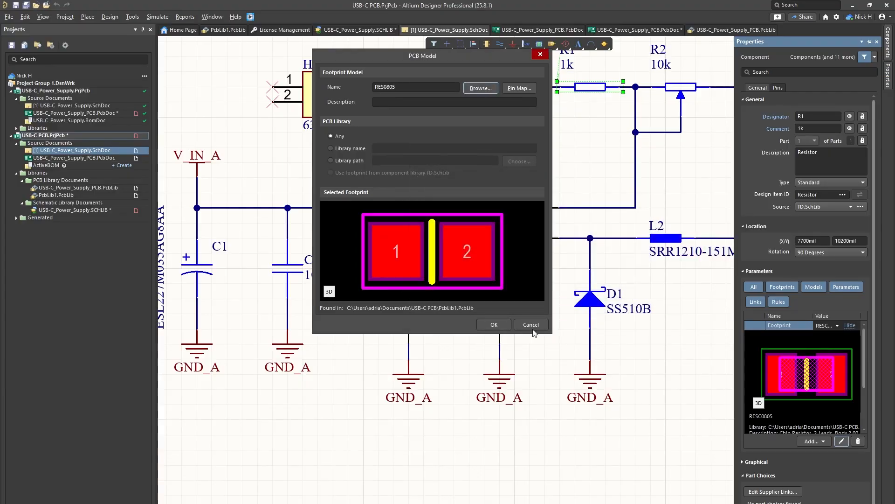
pyautogui.click(493, 325)
# Reselect resistor R1 and check which footprint choices its properties offer.
pyautogui.scroll(3, 409, 149)
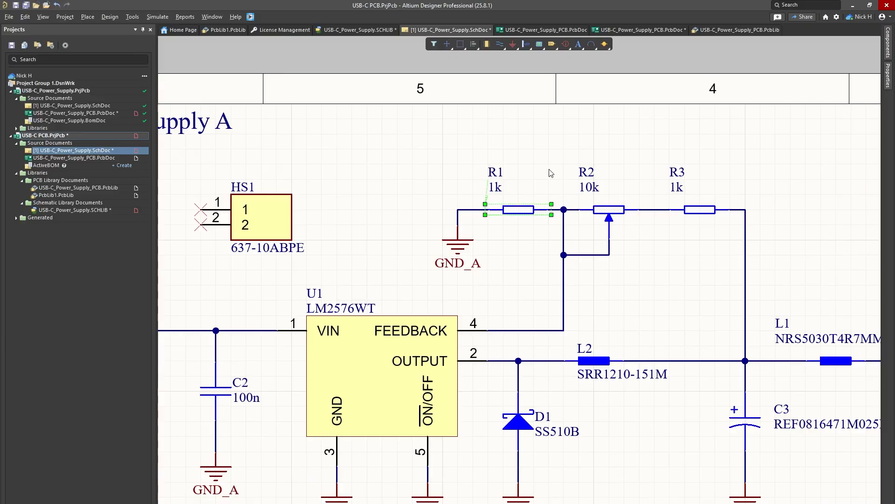
pyautogui.click(531, 135)
pyautogui.click(519, 209)
pyautogui.click(890, 86)
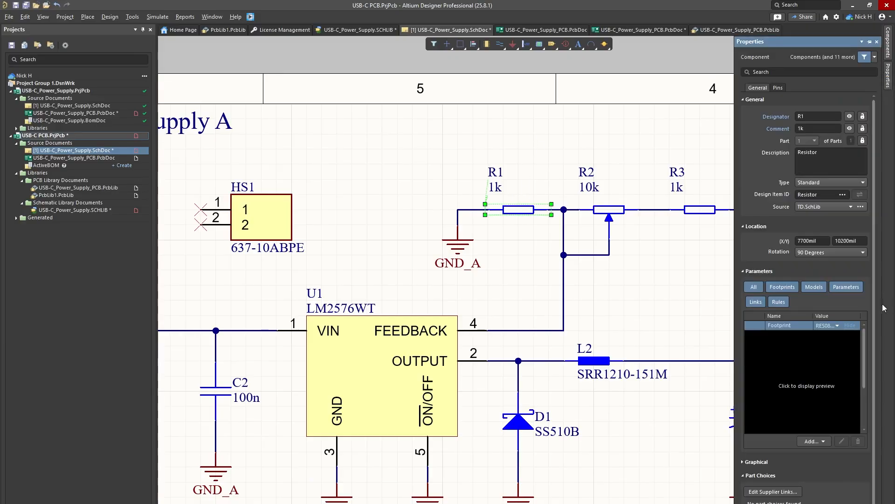
pyautogui.click(839, 325)
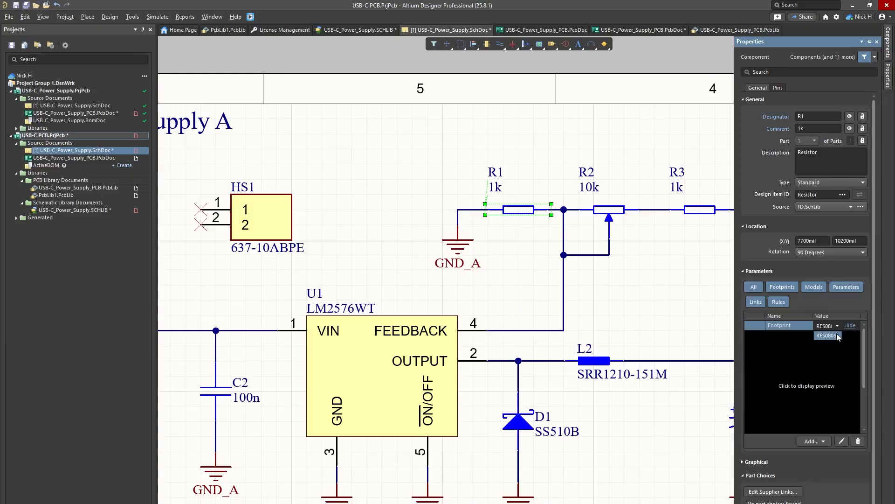
# Set resistor R1's footprint to RESC0805 from USB-C_Power_Supply_PCB.PcbLib and deselect the resistor.
pyautogui.click(842, 441)
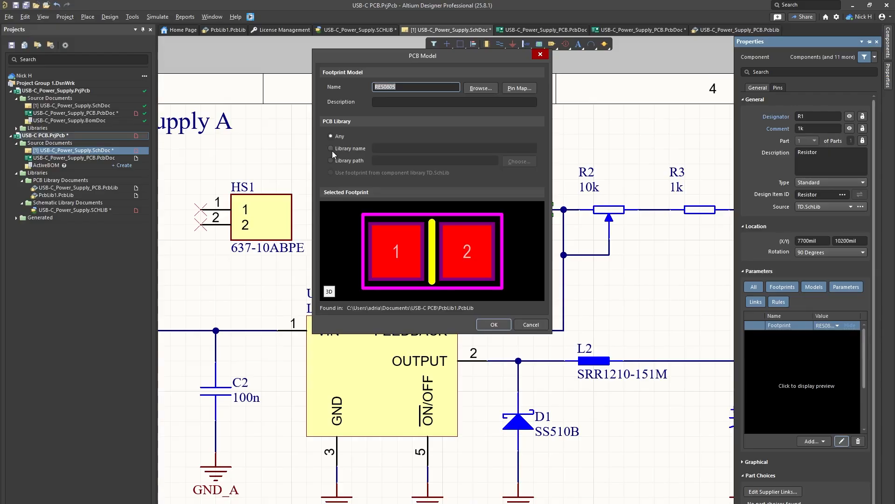
pyautogui.click(472, 88)
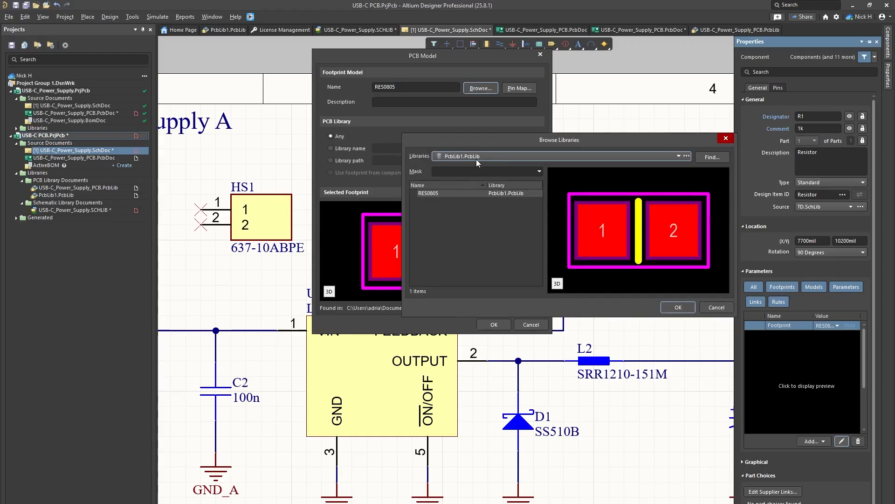
pyautogui.click(476, 158)
pyautogui.click(480, 169)
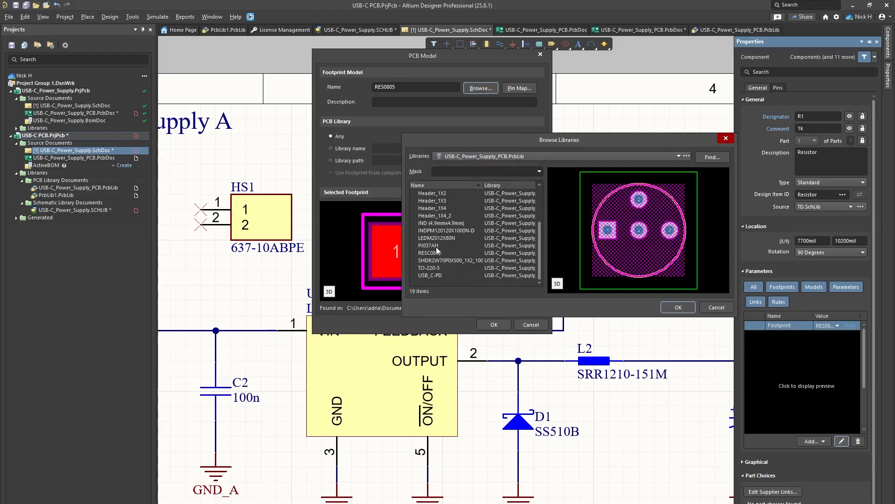
pyautogui.click(437, 252)
pyautogui.click(678, 307)
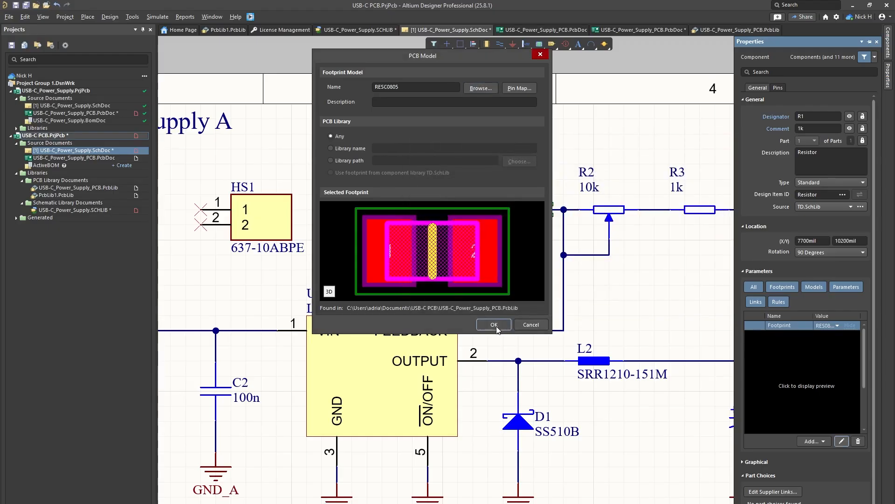
pyautogui.click(494, 325)
pyautogui.click(360, 88)
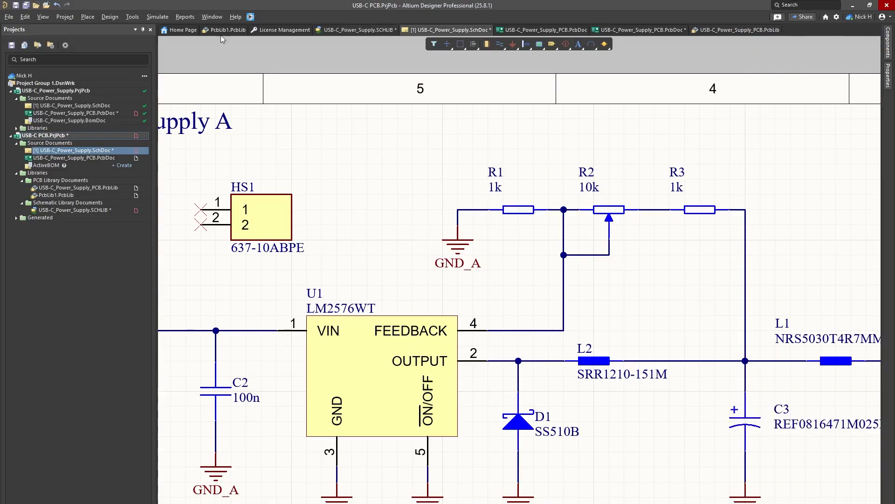
# In PcbLib1.PcbLib, place a 3D body from 0901210132.stp just above the resistor footprint.
pyautogui.click(224, 31)
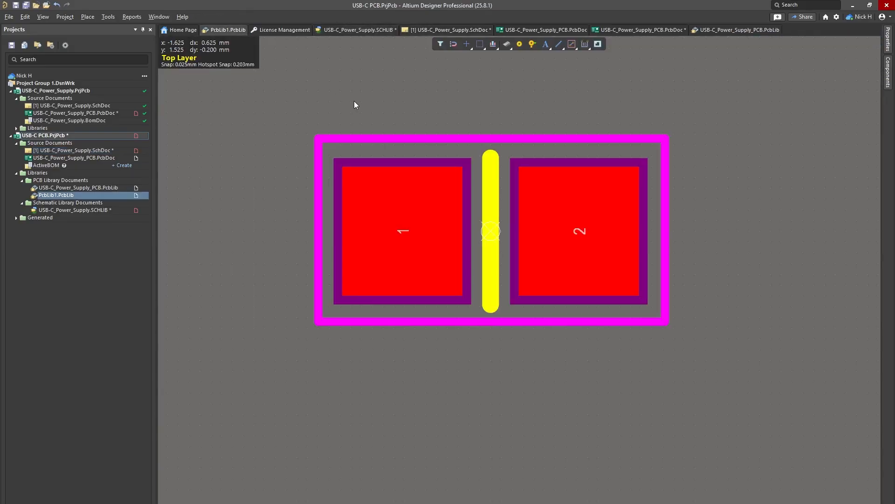
pyautogui.click(508, 49)
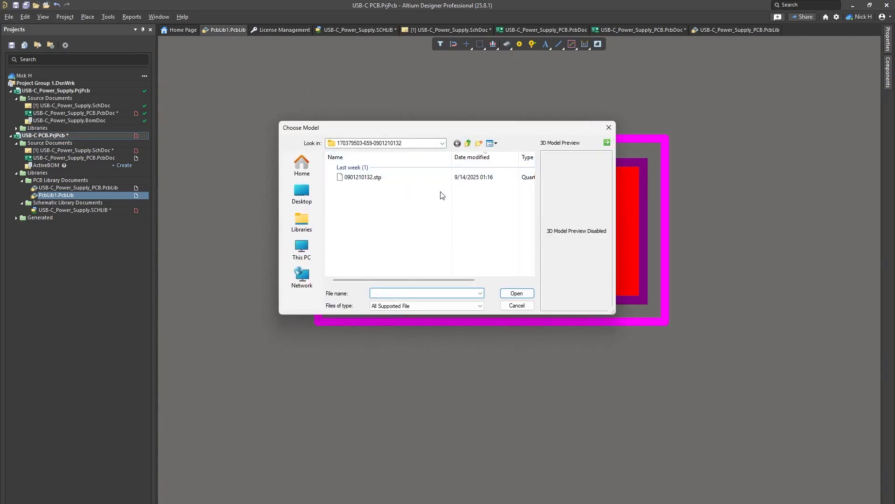
pyautogui.click(373, 177)
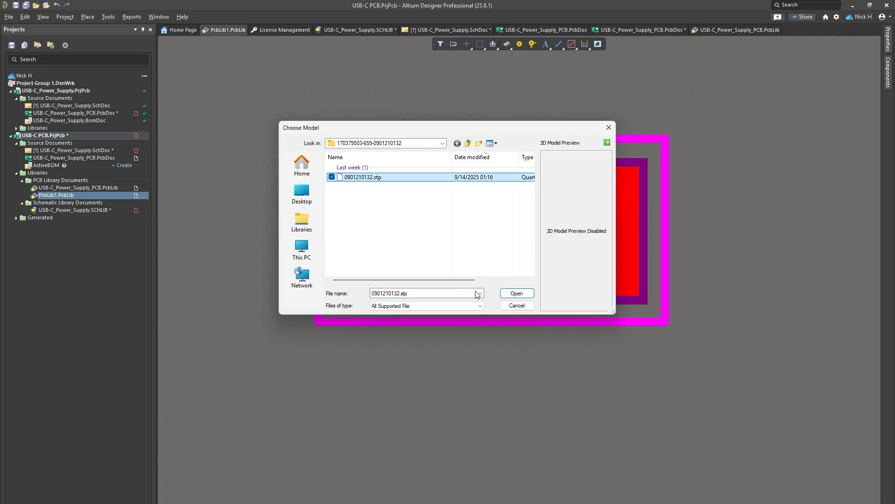
pyautogui.click(513, 294)
pyautogui.keyDown('ctrl'); pyautogui.scroll(-5, 436, 167); pyautogui.keyUp('ctrl')
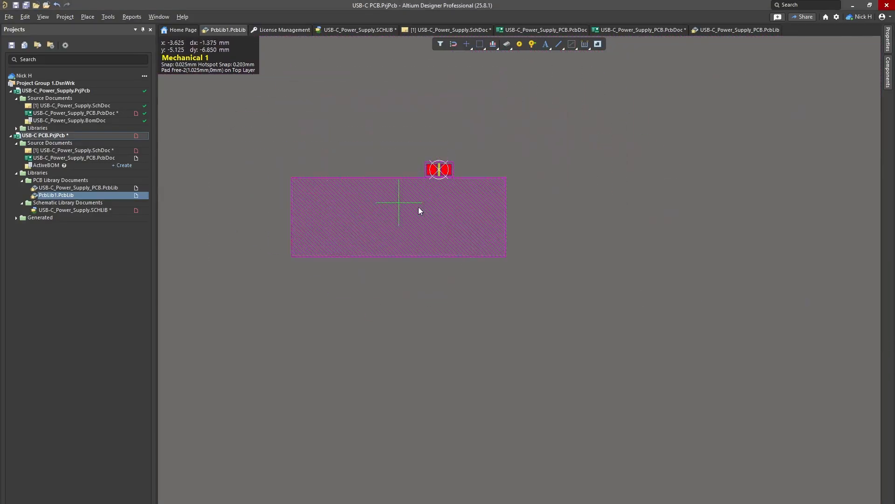
pyautogui.click(443, 93)
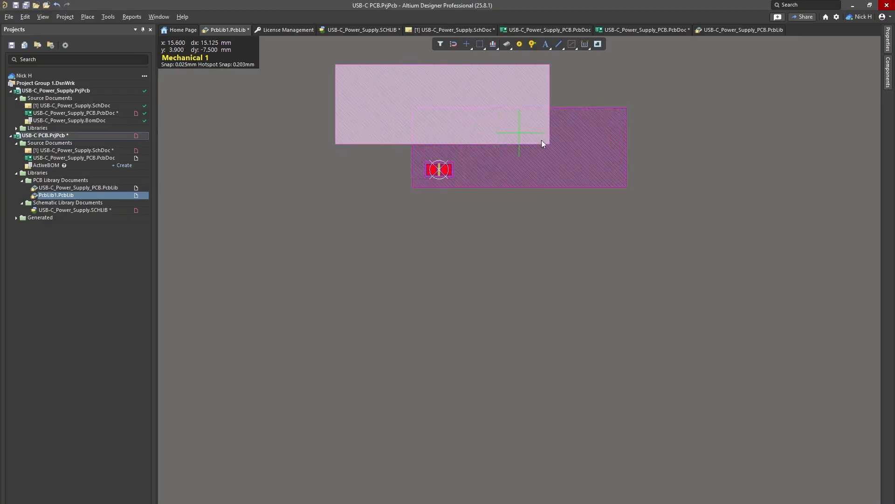
pyautogui.moveTo(659, 149); pyautogui.dragTo(730, 238, button='right')
pyautogui.click(655, 202)
pyautogui.moveTo(513, 178); pyautogui.dragTo(498, 168)
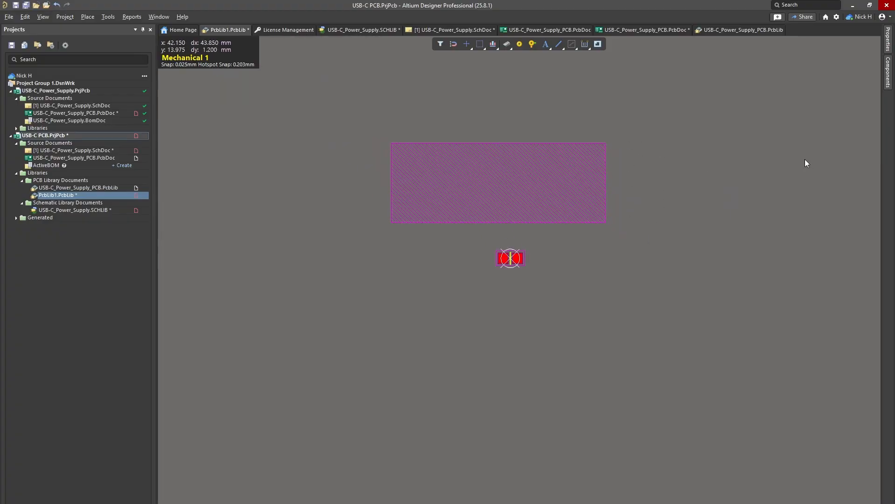
# Examine the placed 3D body relative to the footprint pads in 3D view and return to 2D.
pyautogui.click(806, 146)
pyautogui.press('3')
pyautogui.keyDown('ctrl'); pyautogui.scroll(3, 508, 258); pyautogui.keyUp('ctrl')
pyautogui.moveTo(627, 156); pyautogui.dragTo(502, 400, button='right')
pyautogui.keyDown('ctrl'); pyautogui.scroll(-3, 502, 400); pyautogui.keyUp('ctrl')
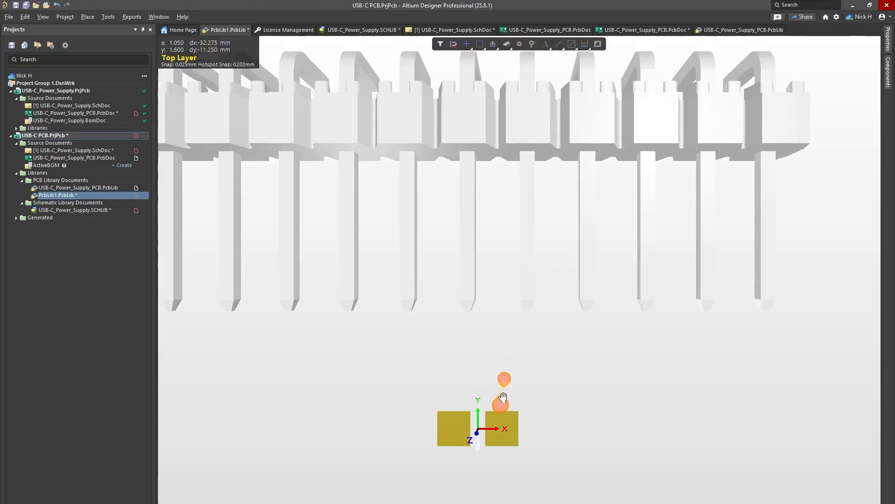
pyautogui.keyDown('ctrl'); pyautogui.scroll(-3, 536, 289); pyautogui.keyUp('ctrl')
pyautogui.press('2')
# Move the 3D body down so that it lies over the resistor footprint's pads.
pyautogui.moveTo(572, 191); pyautogui.dragTo(546, 237)
pyautogui.click(522, 225)
pyautogui.click(542, 228)
pyautogui.moveTo(654, 250); pyautogui.dragTo(633, 245)
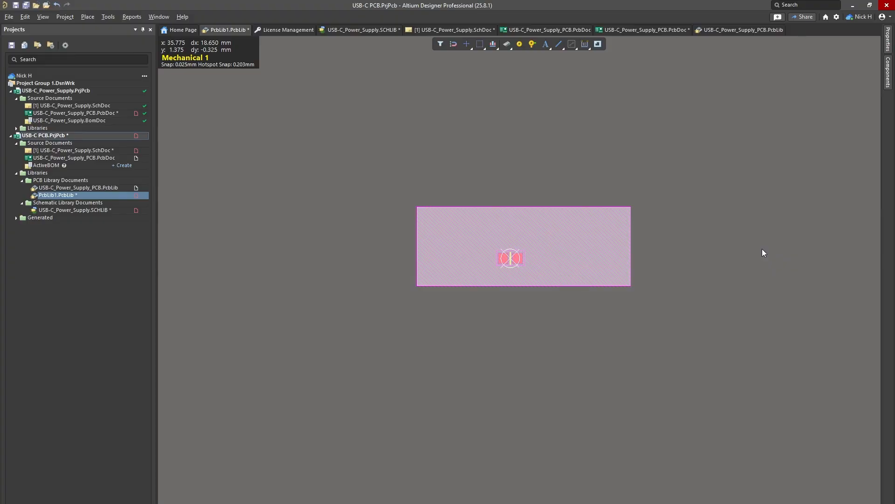
# Delete the 3D body covering the resistor footprint's pads in PcbLib1.PcbLib and leave the footprint deselected.
pyautogui.moveTo(544, 226); pyautogui.dragTo(504, 236)
pyautogui.click(558, 185)
pyautogui.click(492, 217)
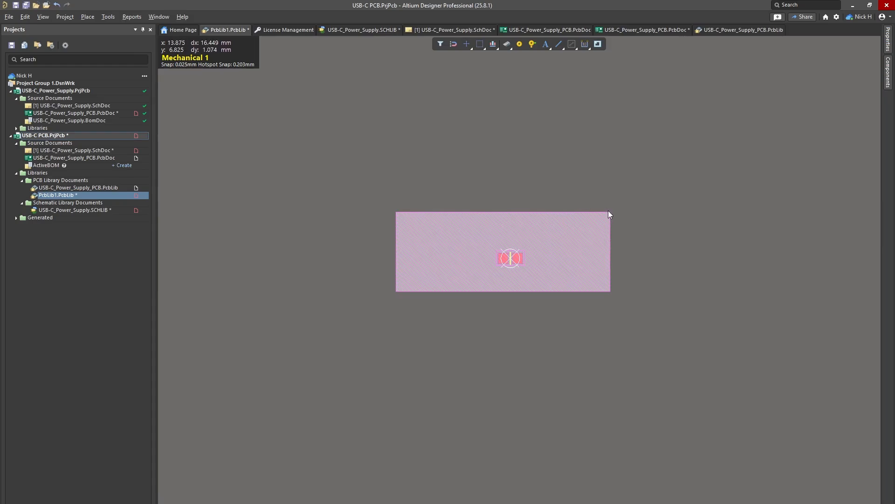
pyautogui.press('Delete')
pyautogui.keyDown('ctrl'); pyautogui.scroll(2, 508, 252); pyautogui.keyUp('ctrl')
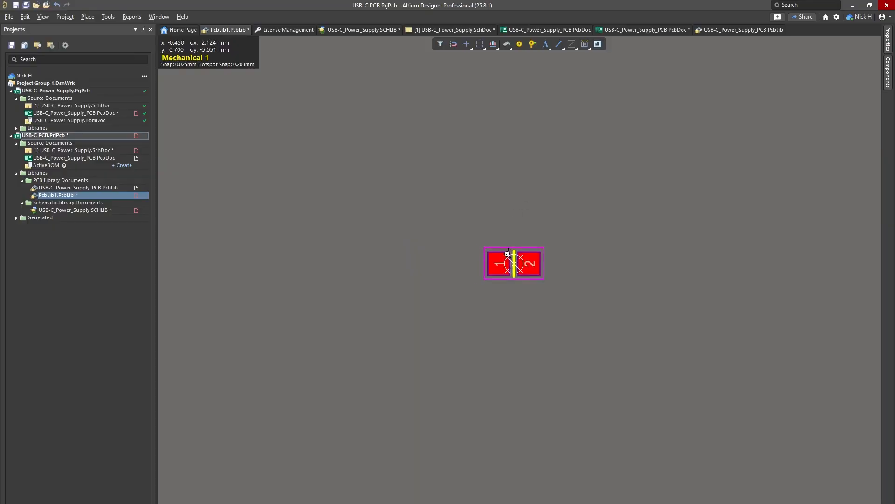
pyautogui.keyDown('ctrl'); pyautogui.scroll(1, 508, 253); pyautogui.keyUp('ctrl')
pyautogui.moveTo(438, 202); pyautogui.dragTo(555, 288)
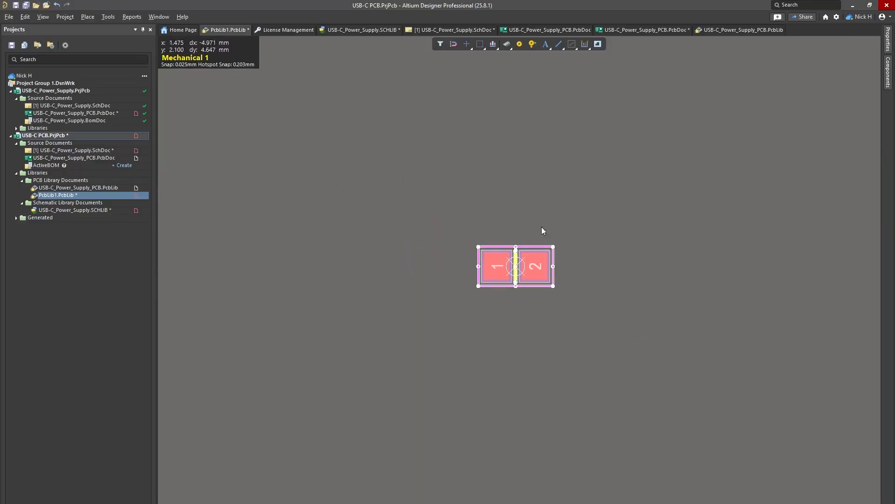
pyautogui.click(474, 208)
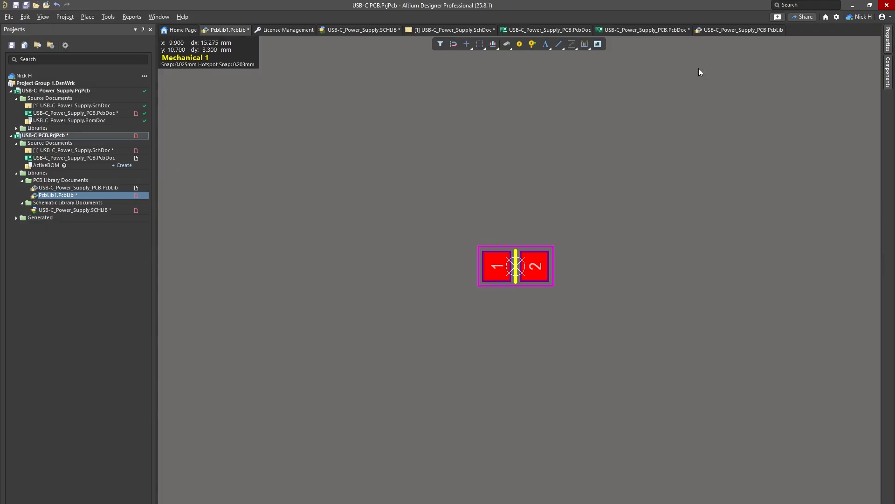
# Compare the unfinished board layout of USB-C PCB.PrjPcb with the completed, fully routed board of USB-C_Power_Supply.PrjPcb.
pyautogui.click(581, 29)
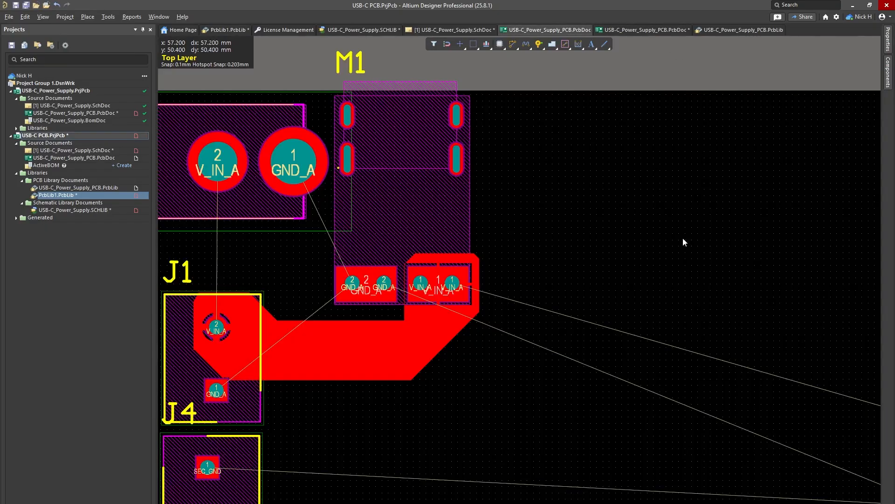
pyautogui.click(647, 28)
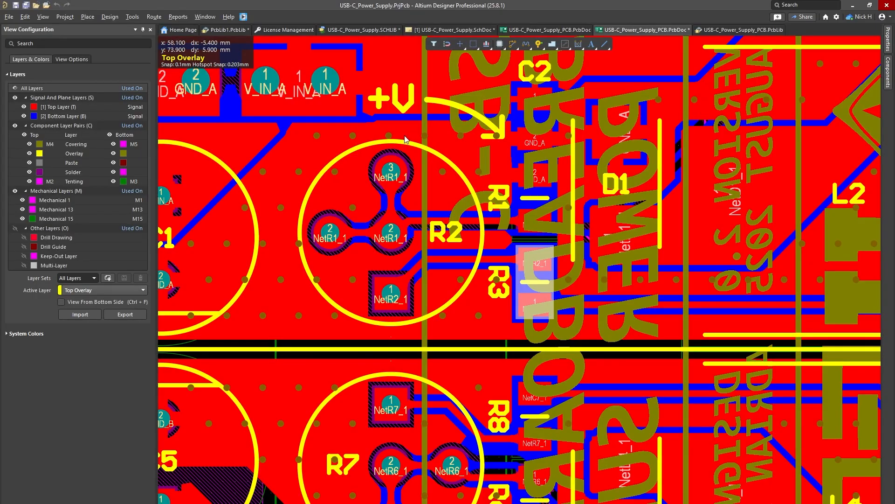
pyautogui.keyDown('ctrl'); pyautogui.scroll(-5, 404, 137); pyautogui.keyUp('ctrl')
pyautogui.scroll(2, 518, 135)
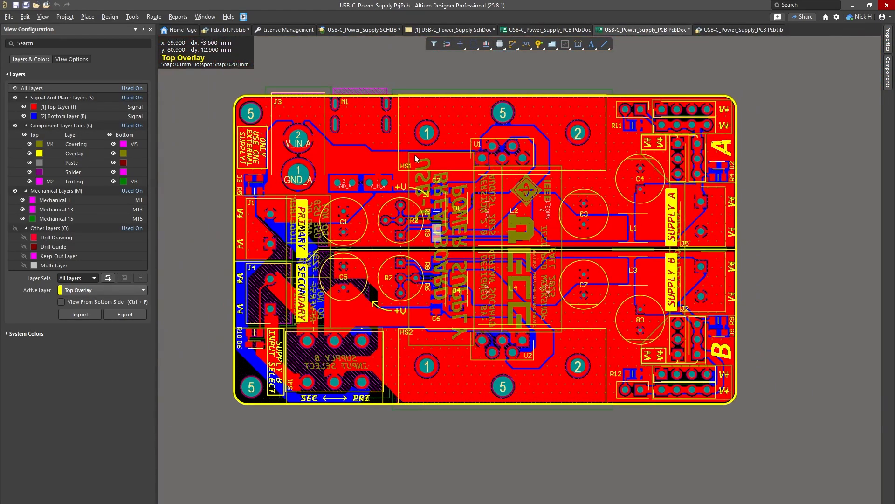
pyautogui.click(520, 28)
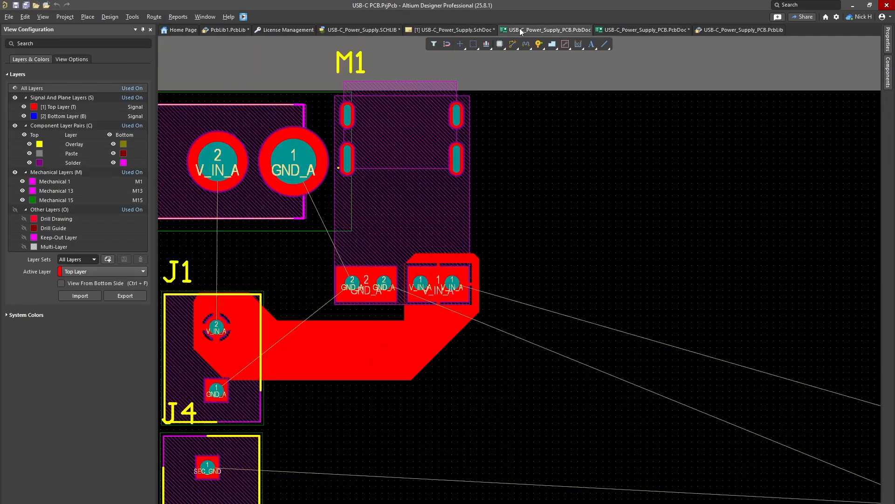
pyautogui.keyDown('ctrl'); pyautogui.scroll(-3, 523, 196); pyautogui.keyUp('ctrl')
pyautogui.moveTo(683, 189); pyautogui.dragTo(580, 198, button='right')
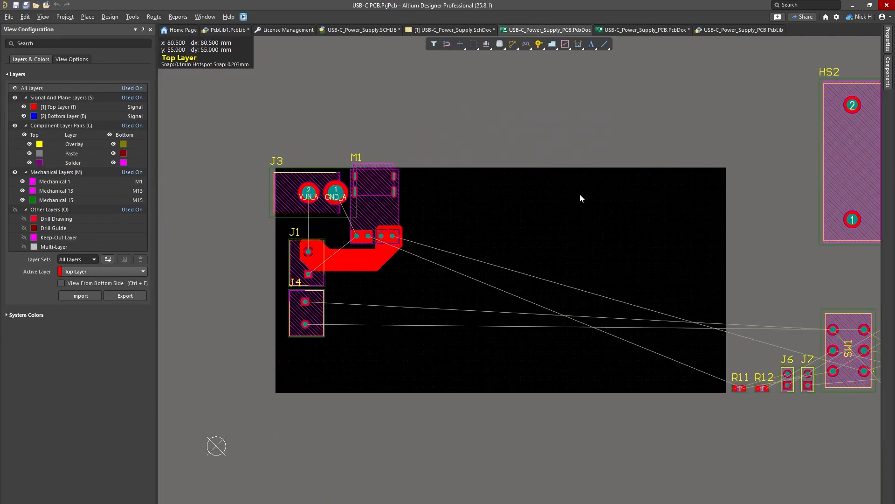
pyautogui.click(673, 32)
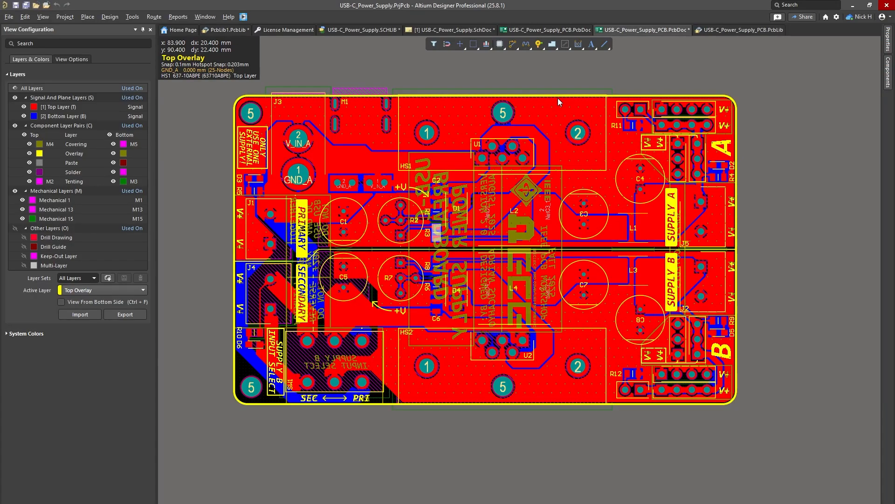
pyautogui.moveTo(557, 138); pyautogui.dragTo(565, 159, button='right')
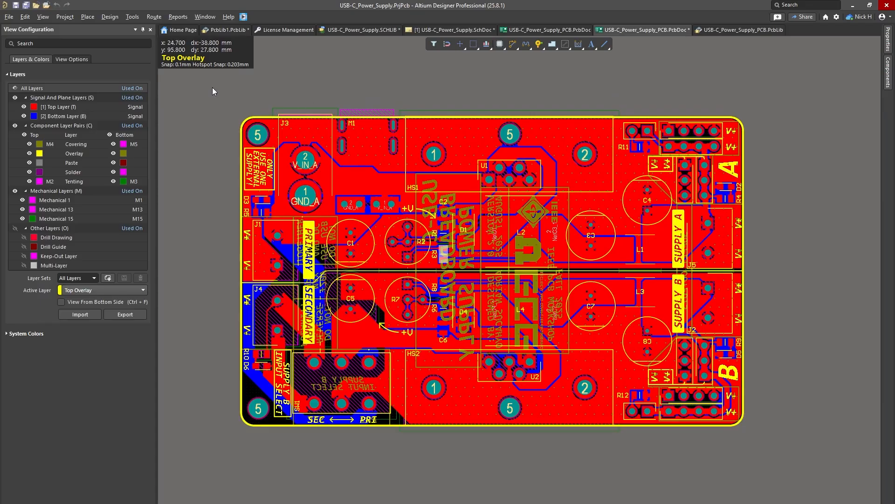
pyautogui.moveTo(213, 91); pyautogui.dragTo(830, 455)
pyautogui.click(819, 439)
# Switch to the web browser, search for "jlcpcb altium gerber" in a new tab and open JLCPCB's article "How to export Altium PCB to gerber files".
pyautogui.hotkey('alt', 'Tab')
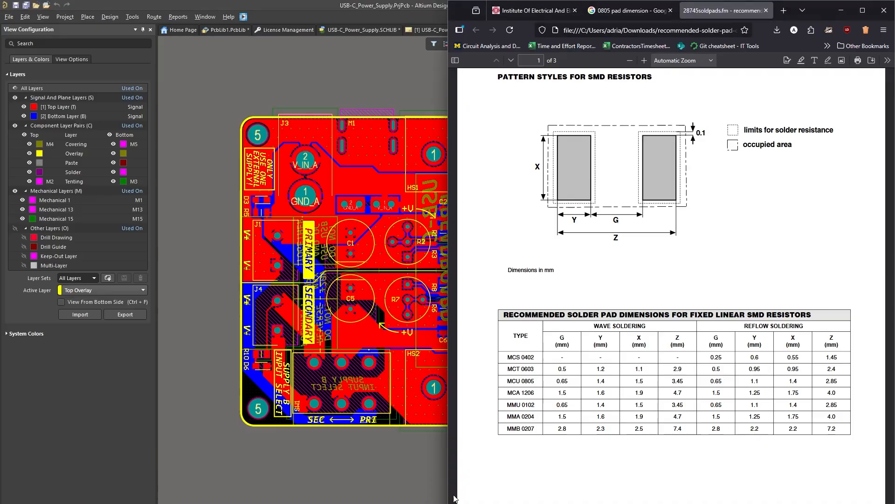
pyautogui.click(789, 12)
pyautogui.write('jlc')
pyautogui.press('Right')
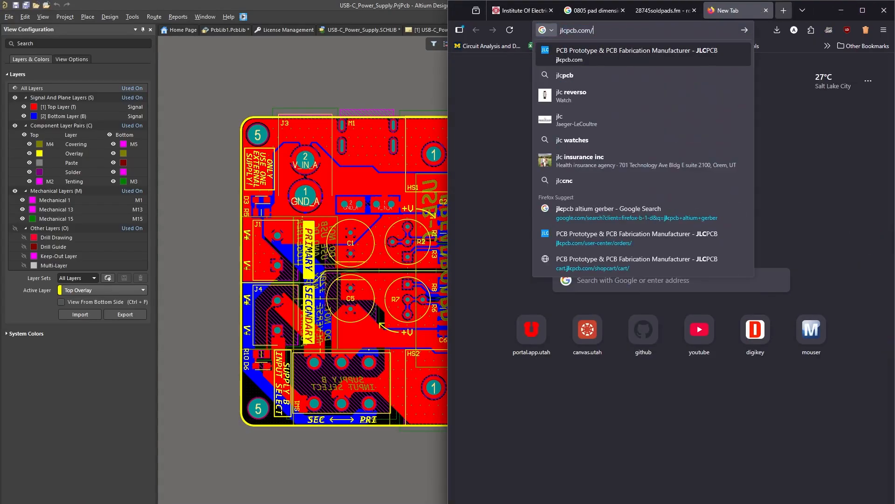
pyautogui.press('BackSpace')
pyautogui.press('BackSpace')
pyautogui.press('BackSpace')
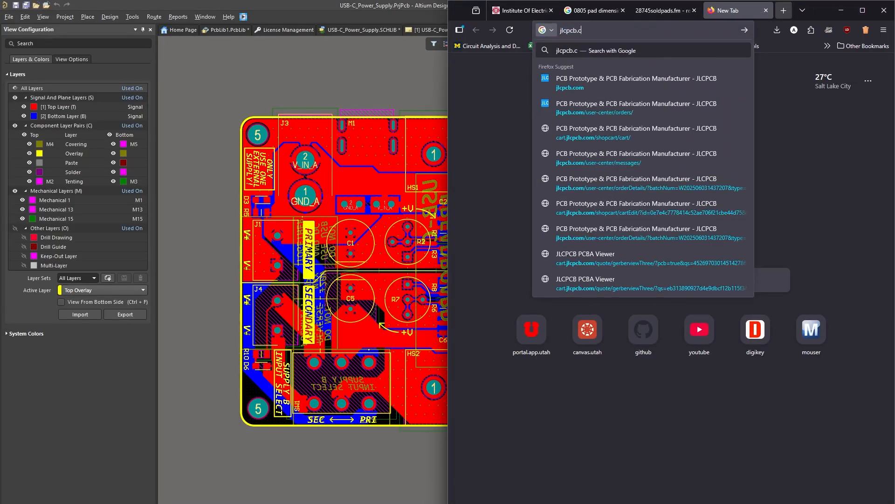
pyautogui.press('BackSpace')
pyautogui.press('BackSpace')
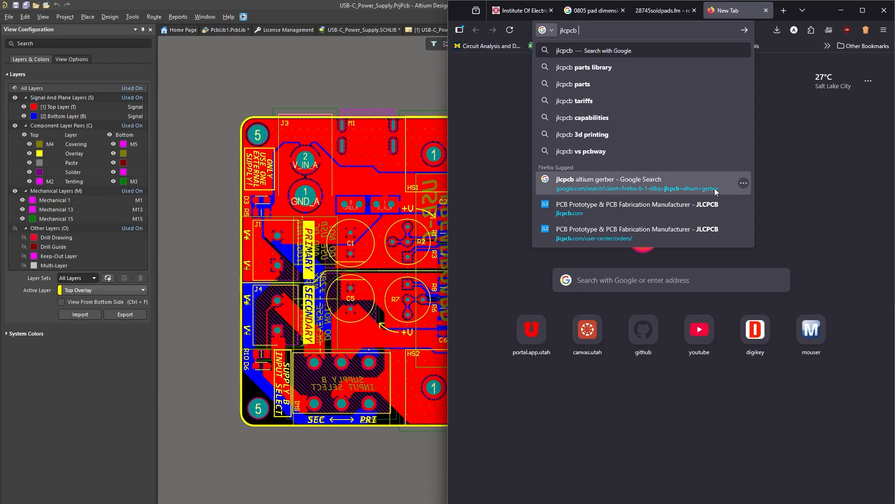
pyautogui.click(665, 186)
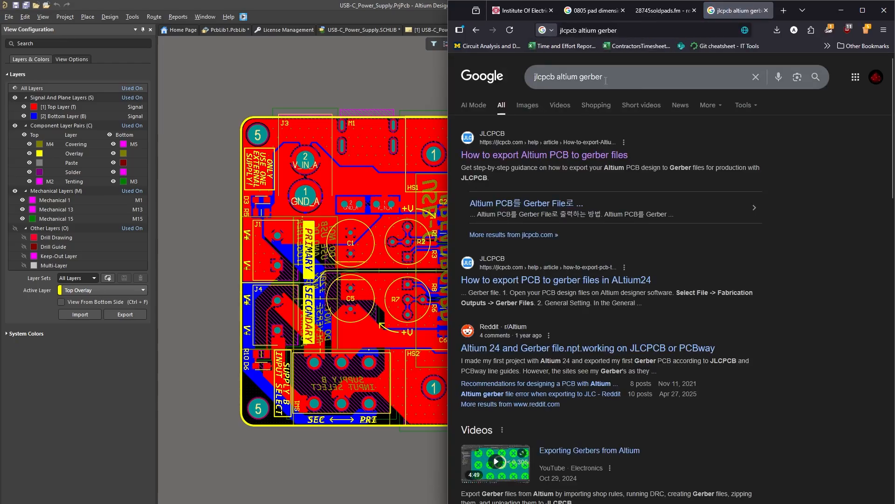
pyautogui.click(588, 155)
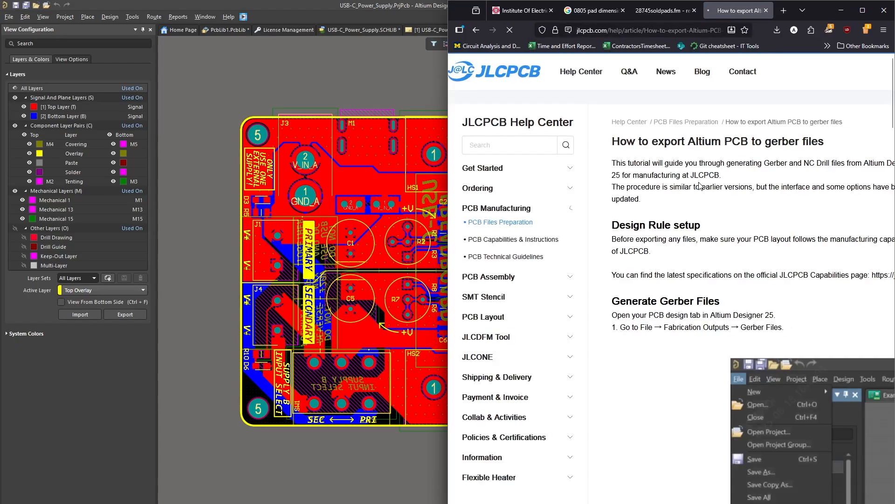
# Examine the article's instructions for generating Gerber and NC Drill files, including the setup options and the layers to plot.
pyautogui.scroll(-4, 787, 224)
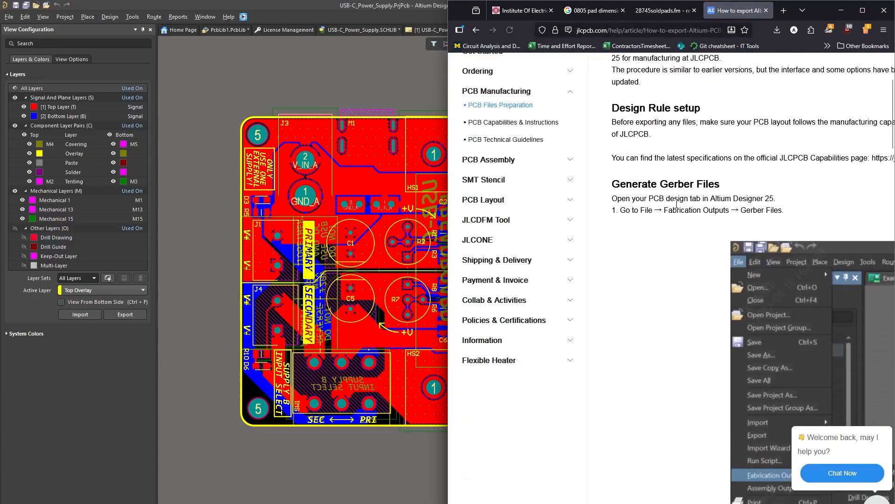
pyautogui.scroll(-10, 677, 188)
pyautogui.scroll(-6, 678, 188)
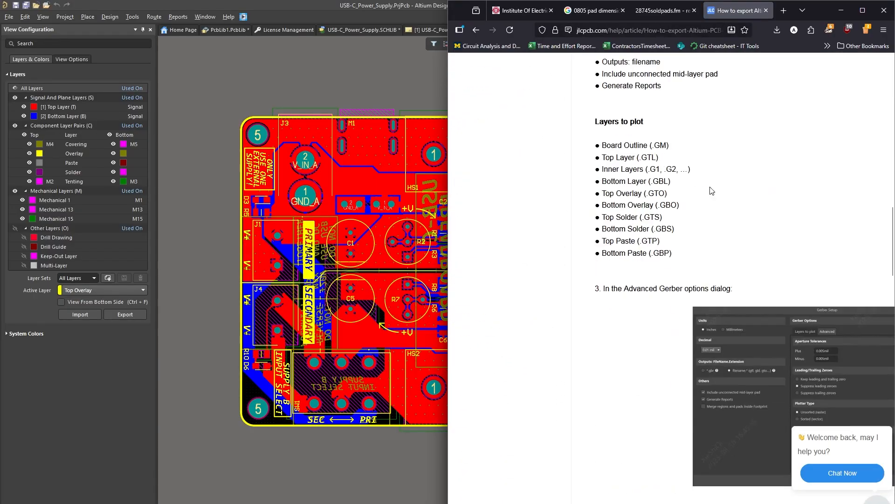
pyautogui.scroll(6, 720, 190)
pyautogui.hscroll(2, 729, 189)
pyautogui.hscroll(2, 713, 256)
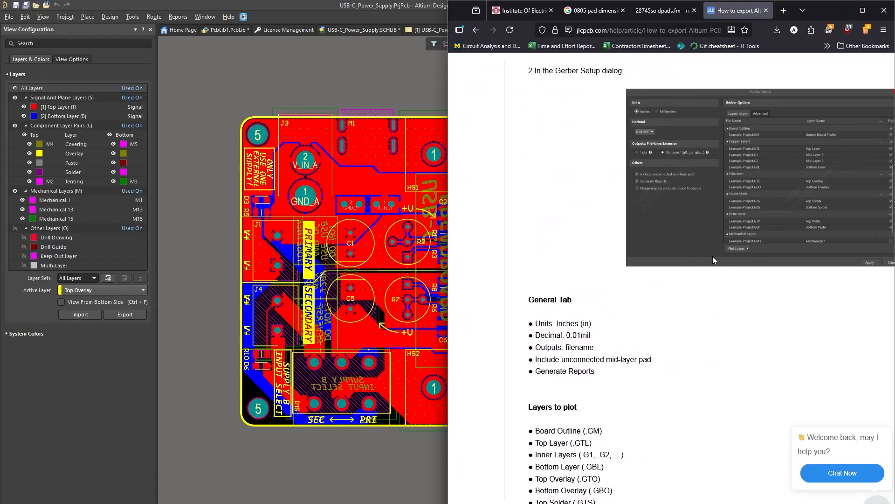
pyautogui.scroll(10, 706, 254)
pyautogui.scroll(2, 726, 203)
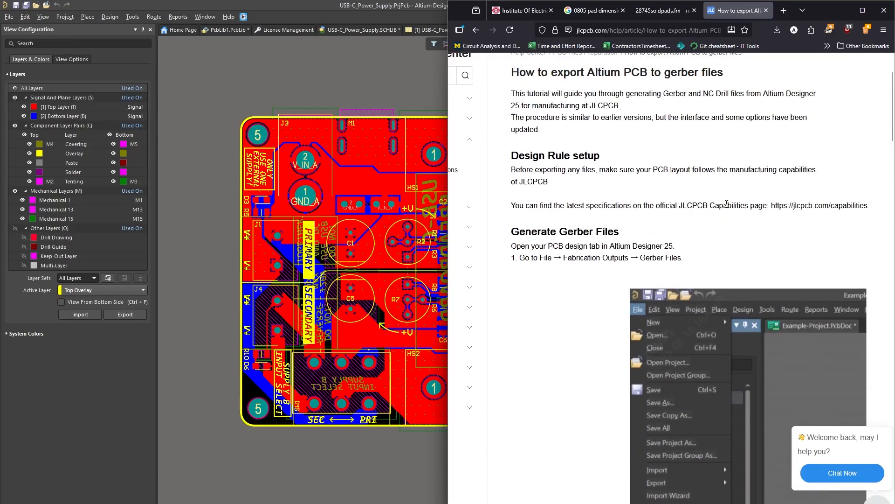
pyautogui.doubleClick(651, 248)
pyautogui.scroll(2, 698, 235)
pyautogui.scroll(-12, 697, 234)
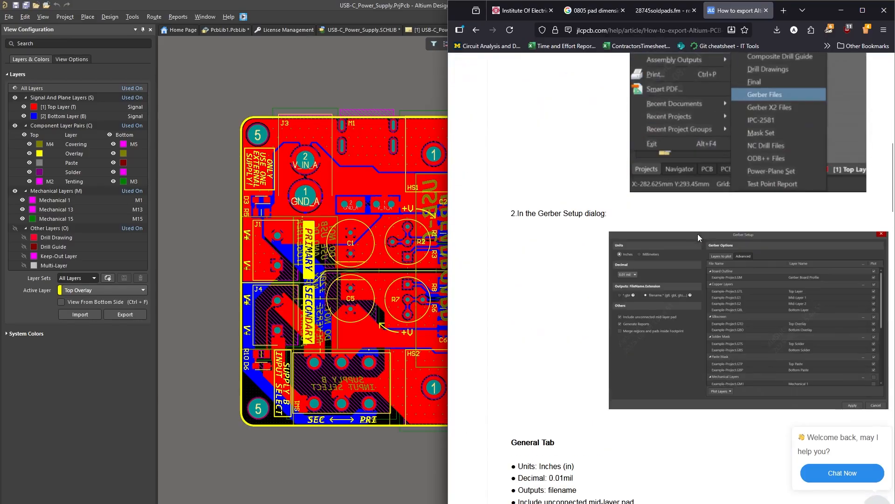
pyautogui.scroll(-3, 634, 340)
pyautogui.scroll(-7, 625, 248)
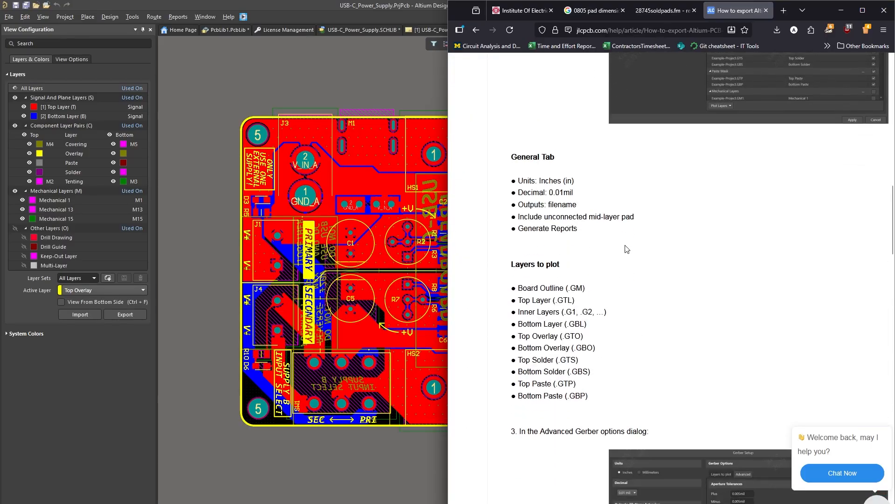
pyautogui.scroll(-10, 727, 214)
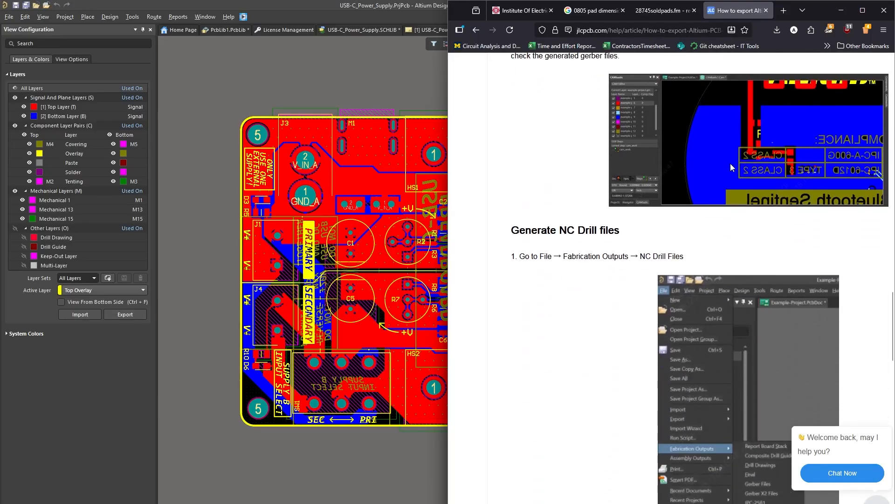
pyautogui.scroll(-12, 717, 232)
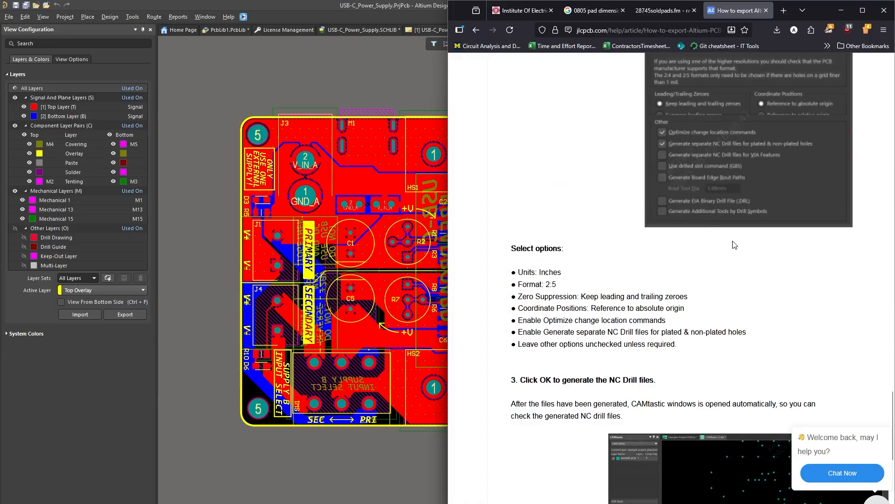
pyautogui.scroll(4, 734, 245)
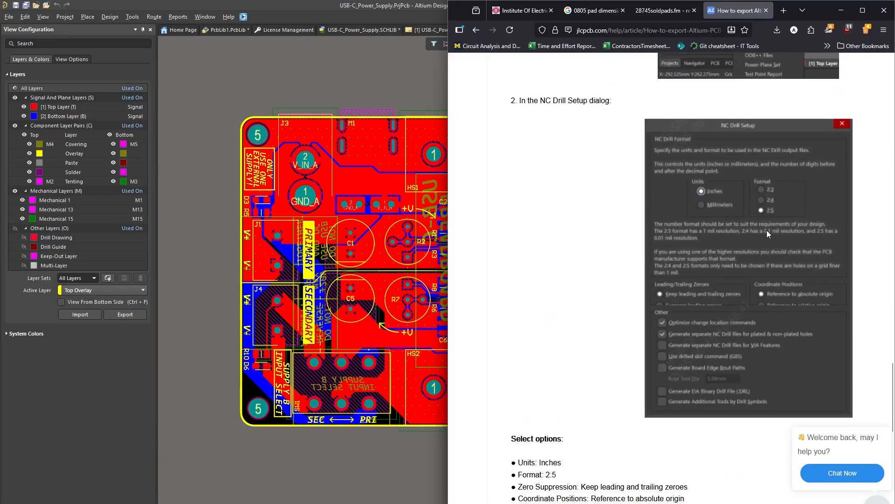
pyautogui.scroll(15, 772, 224)
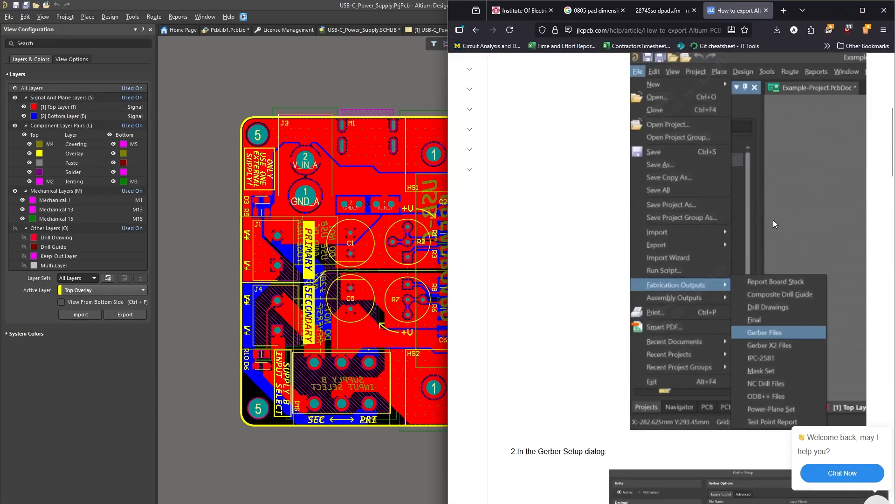
pyautogui.scroll(10, 773, 224)
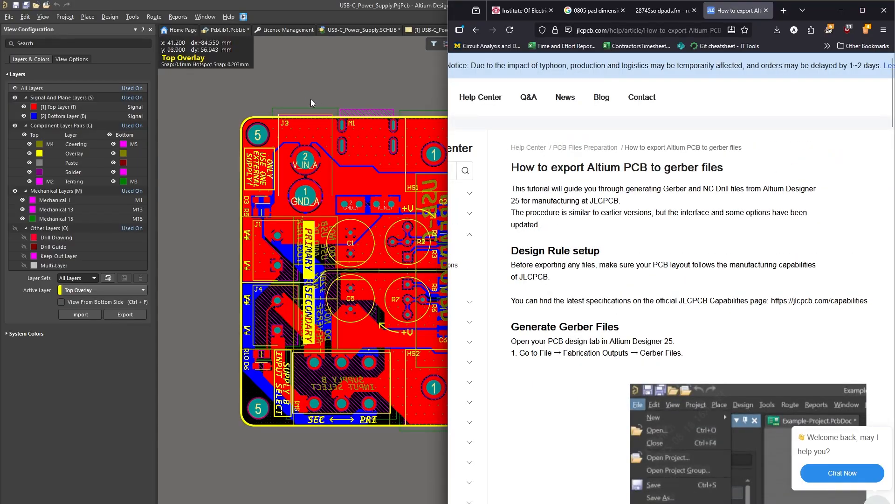
# Switch back to Altium Designer and open the Gerber Files output setup for the completed USB-C_Power_Supply_PCB.PcbDoc board.
pyautogui.click(340, 67)
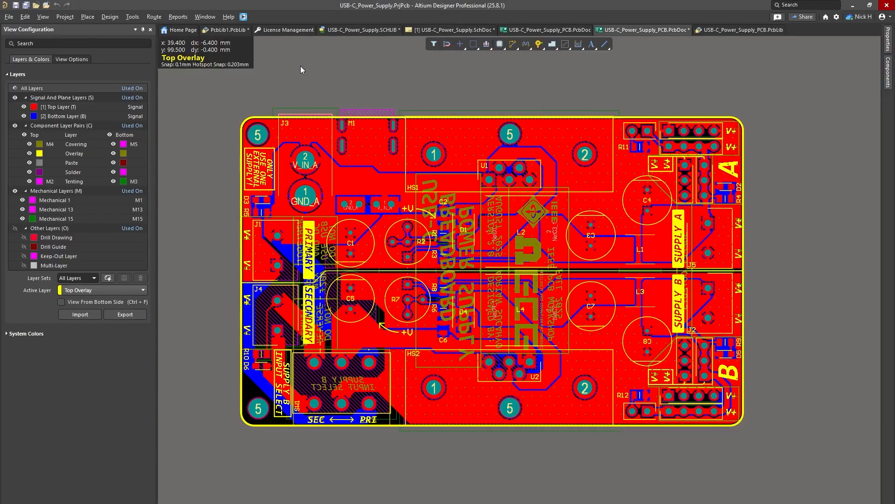
pyautogui.click(62, 98)
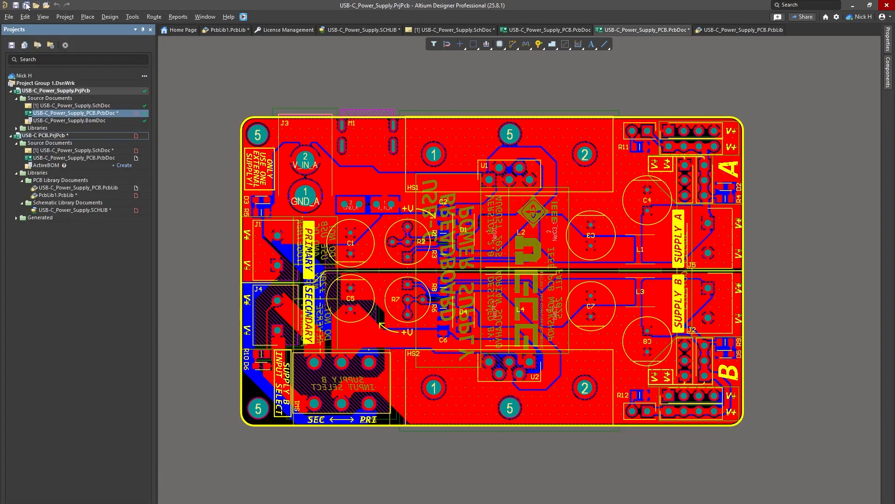
pyautogui.click(8, 17)
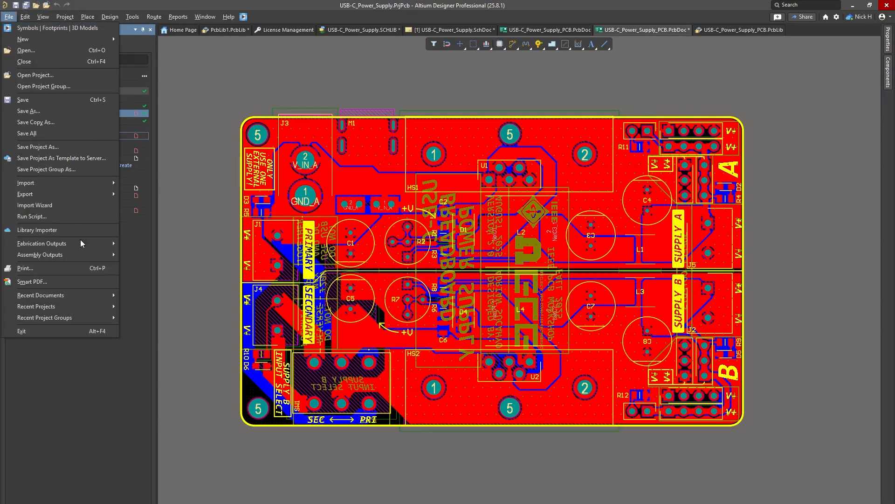
pyautogui.moveTo(80, 248)
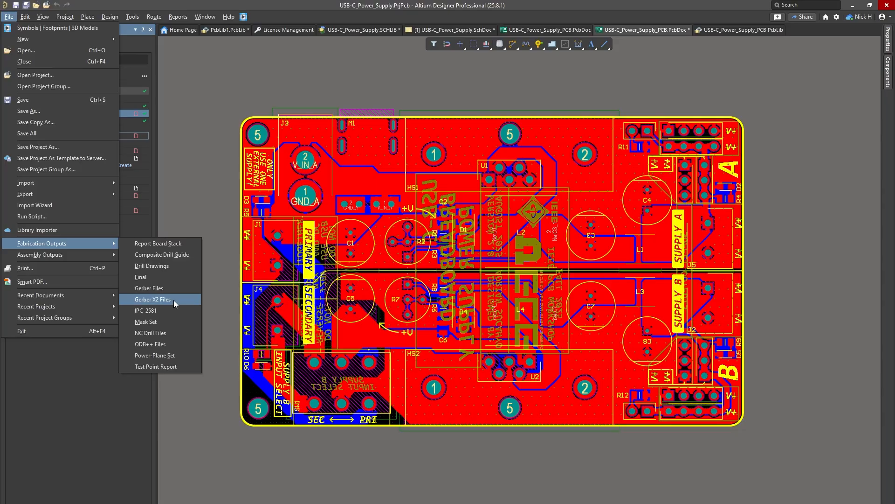
pyautogui.click(161, 289)
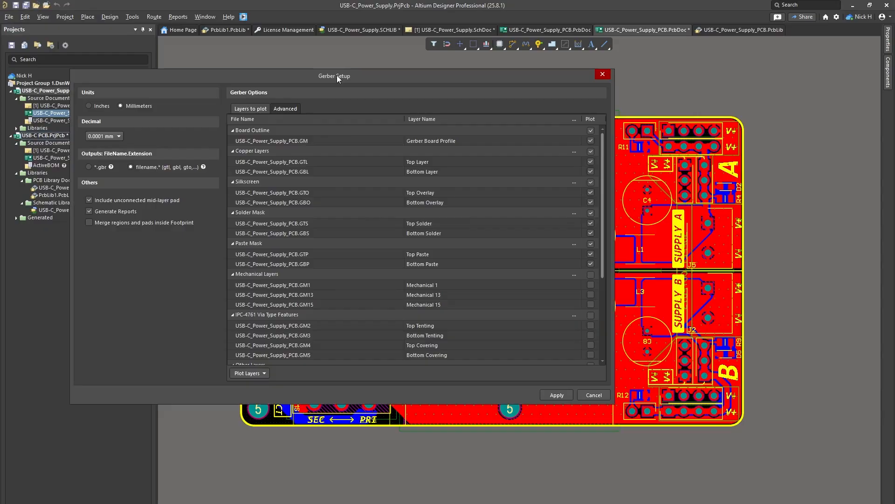
pyautogui.moveTo(337, 74); pyautogui.dragTo(433, 86)
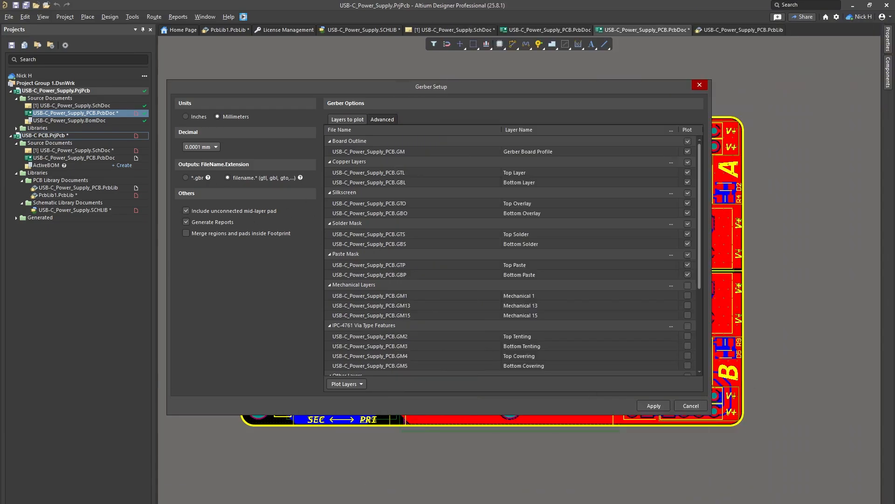
# Switch to JLCPCB's article in the browser and open its Gerber Setup screenshot as a separate image.
pyautogui.hotkey('alt', 'Tab')
pyautogui.scroll(-10, 582, 301)
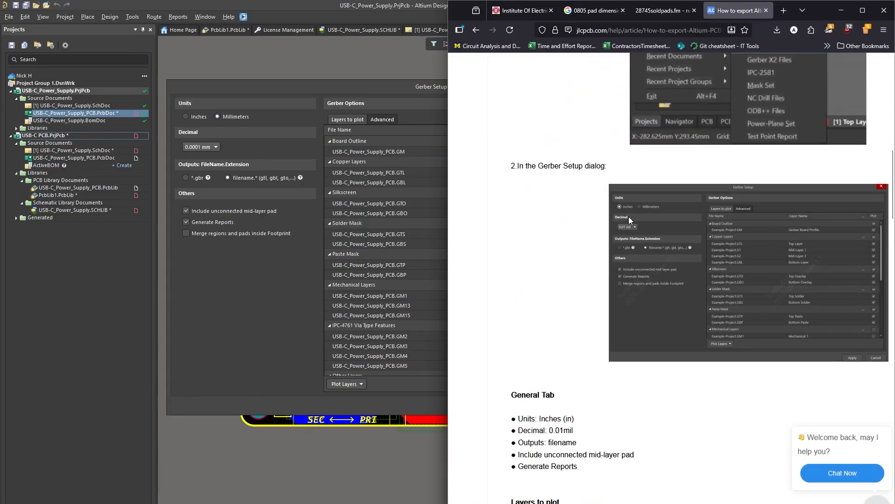
pyautogui.keyDown('ctrl'); pyautogui.scroll(6, 631, 206); pyautogui.keyUp('ctrl')
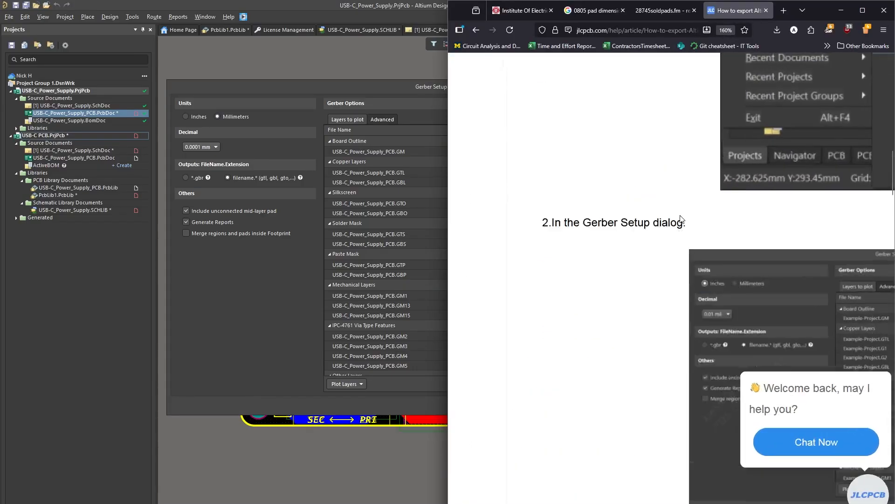
pyautogui.scroll(-5, 827, 180)
pyautogui.rightClick(826, 180)
pyautogui.click(779, 184)
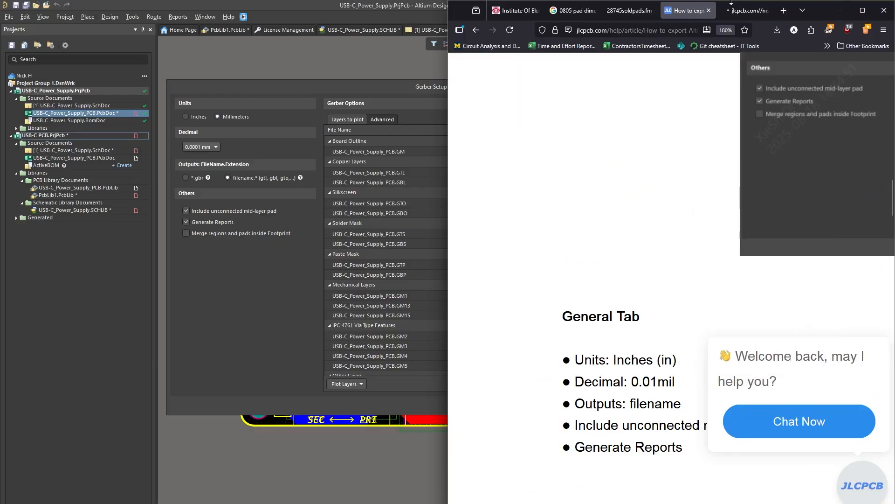
pyautogui.click(636, 55)
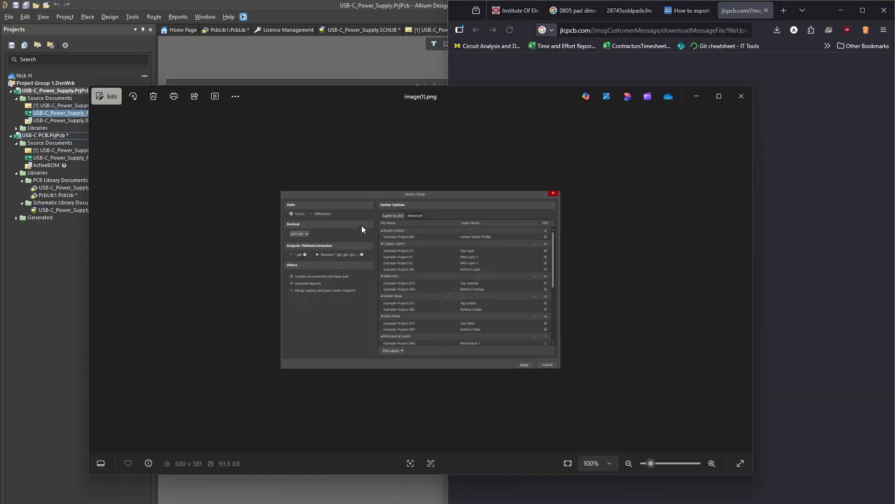
# Examine the enlarged Gerber Setup screenshot for the recommended units, decimal precision, file extensions and layers to plot.
pyautogui.scroll(15, 346, 256)
pyautogui.scroll(-2, 342, 256)
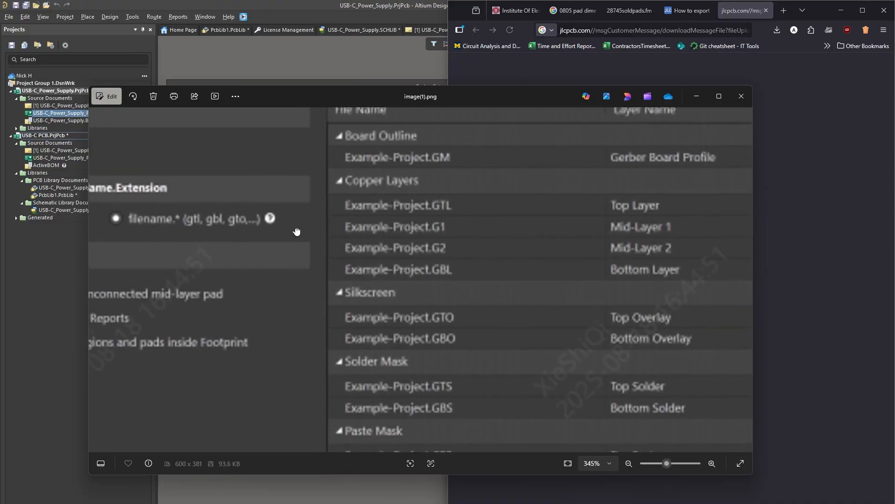
pyautogui.moveTo(298, 228); pyautogui.dragTo(594, 321)
pyautogui.moveTo(254, 228); pyautogui.dragTo(266, 245)
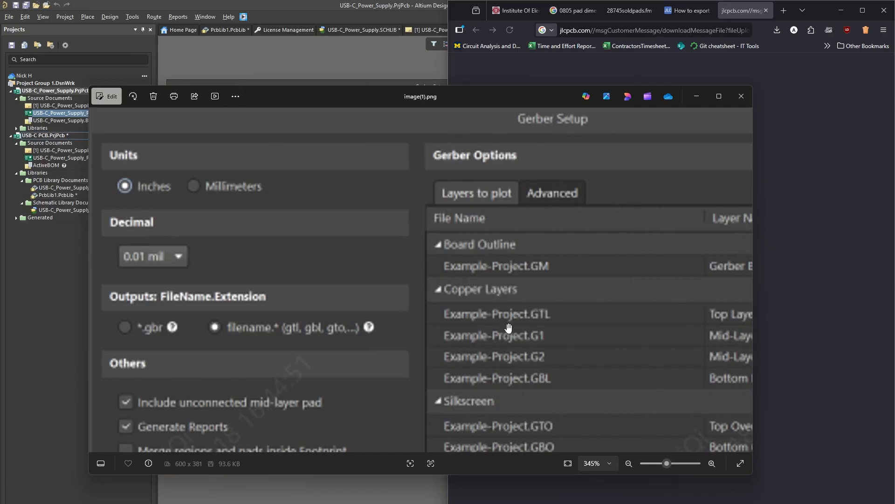
pyautogui.hscroll(6, 560, 287)
pyautogui.scroll(-2, 559, 287)
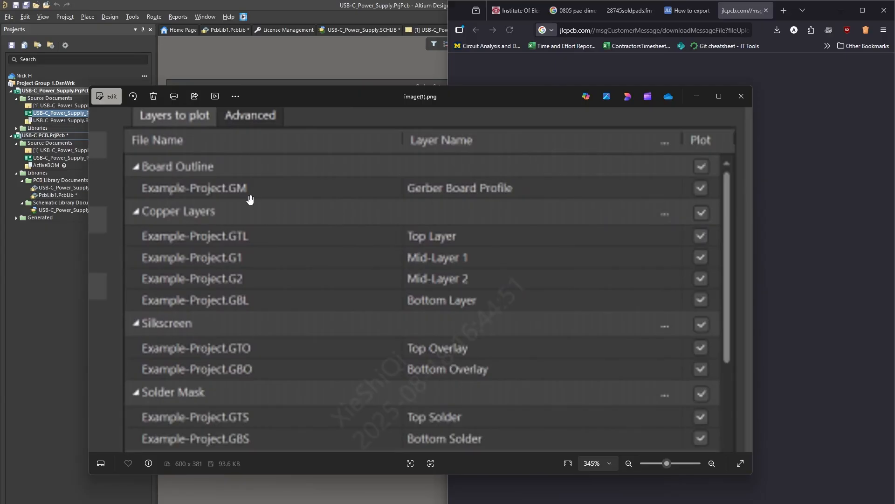
pyautogui.keyDown('ctrl'); pyautogui.scroll(-2, 281, 298); pyautogui.keyUp('ctrl')
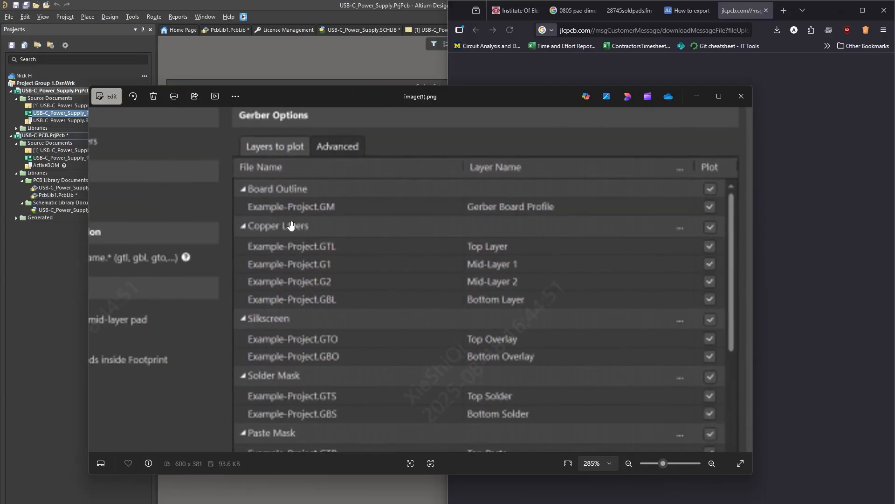
pyautogui.keyDown('ctrl'); pyautogui.scroll(-3, 513, 275); pyautogui.keyUp('ctrl')
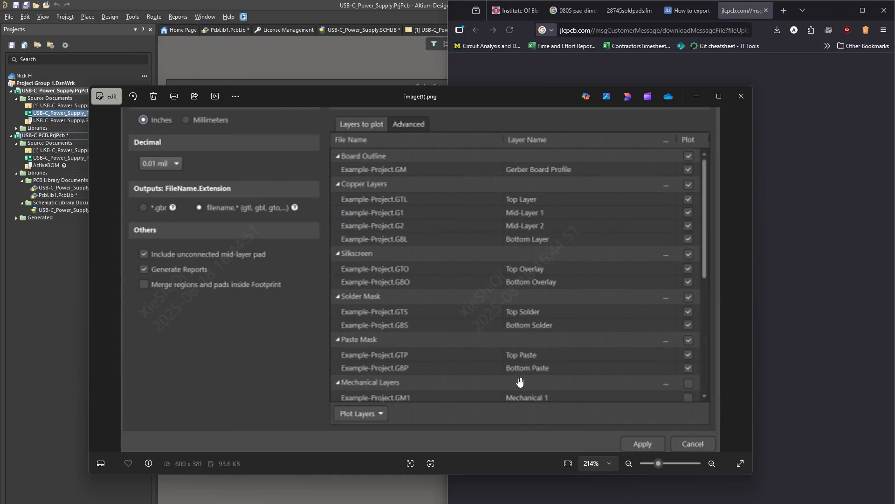
# Back in Altium Designer, set the Gerber units to inches with 0.01 mil precision, check against the reference image, and generate the Gerber files.
pyautogui.click(404, 68)
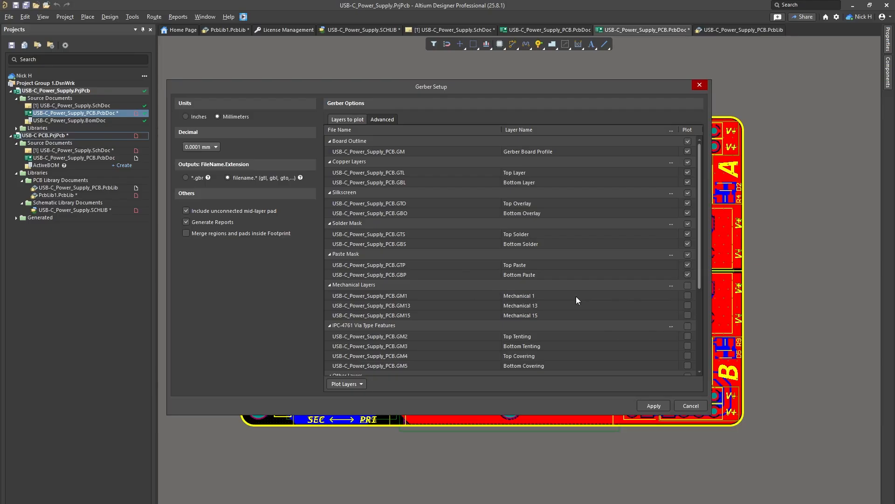
pyautogui.click(186, 117)
pyautogui.click(495, 502)
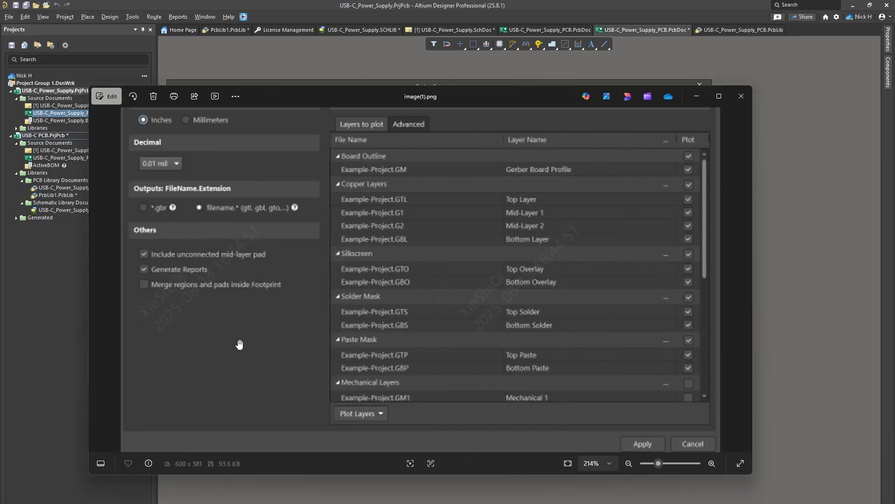
pyautogui.click(694, 96)
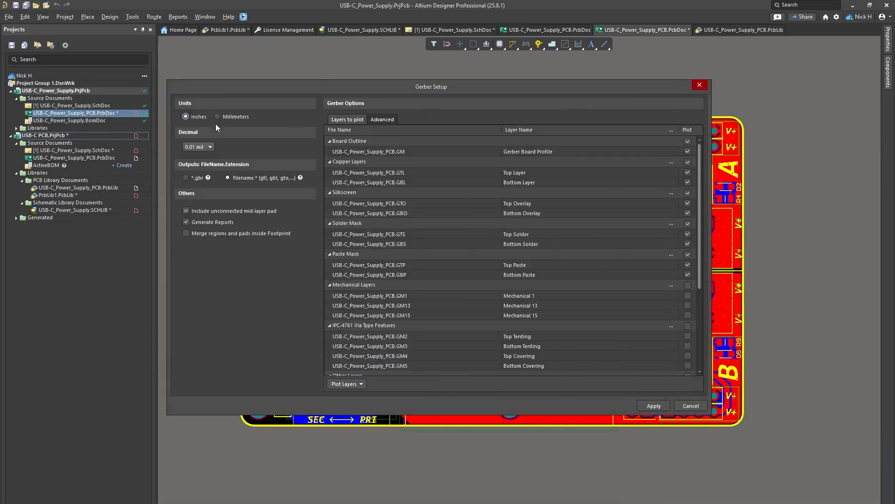
pyautogui.click(659, 404)
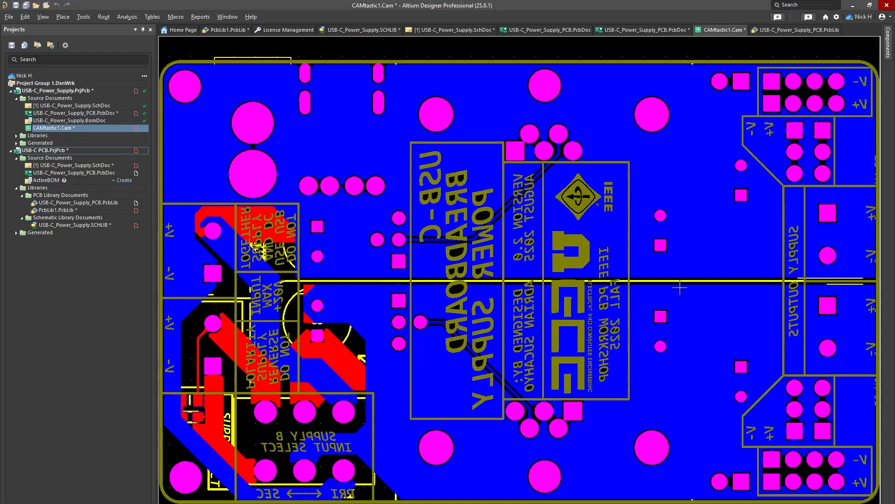
# Open the USB-C_Power_Supply.PrjPcb project's location in File Explorer and enter its Project Outputs folder.
pyautogui.click(16, 232)
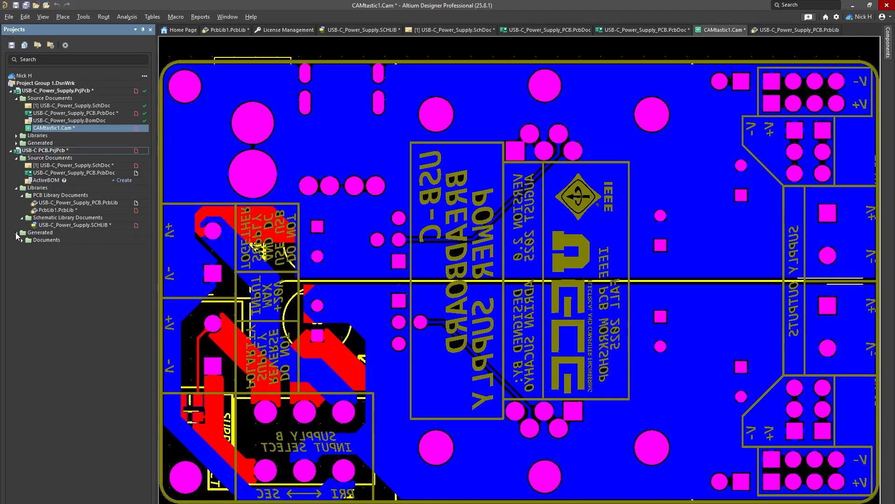
pyautogui.click(16, 233)
pyautogui.rightClick(41, 152)
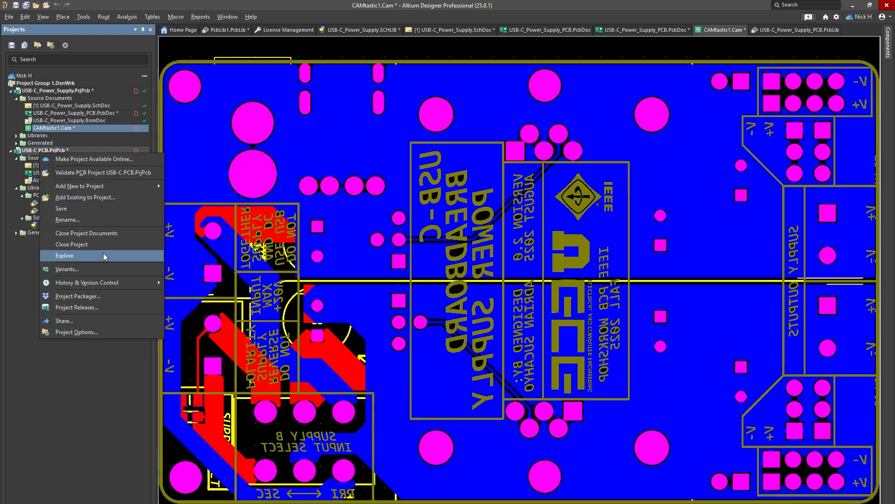
pyautogui.rightClick(44, 91)
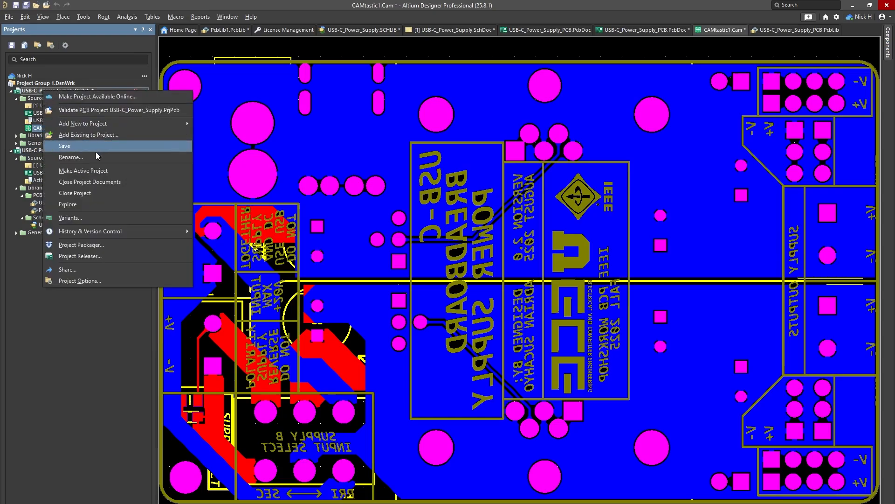
pyautogui.click(93, 204)
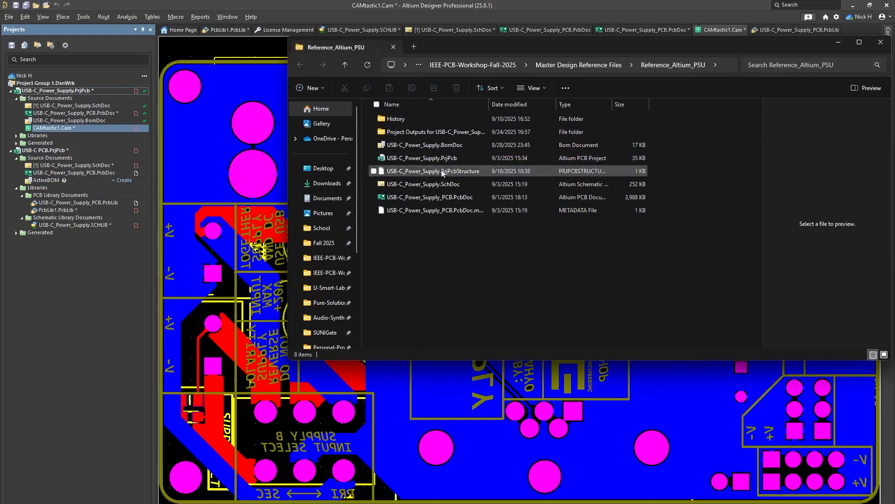
pyautogui.doubleClick(449, 131)
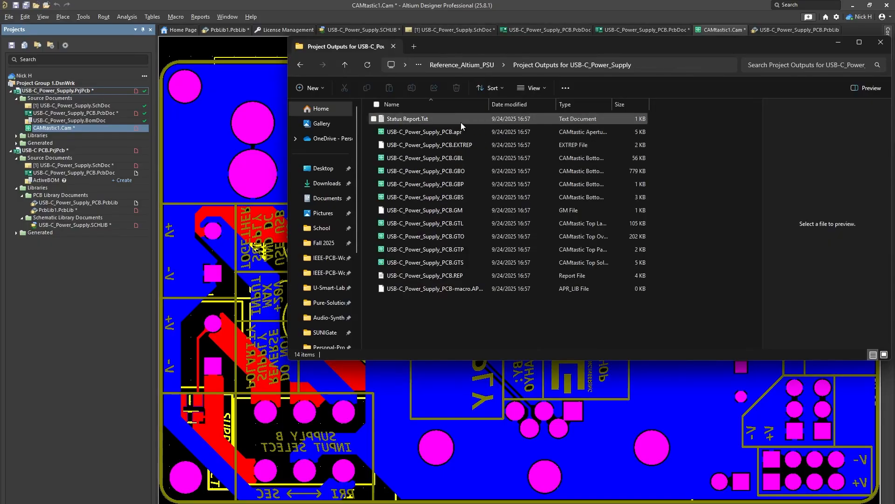
# Look over the generated Gerber files in the output folder and return to the CAMtastic view of the board.
pyautogui.moveTo(685, 332); pyautogui.dragTo(371, 135)
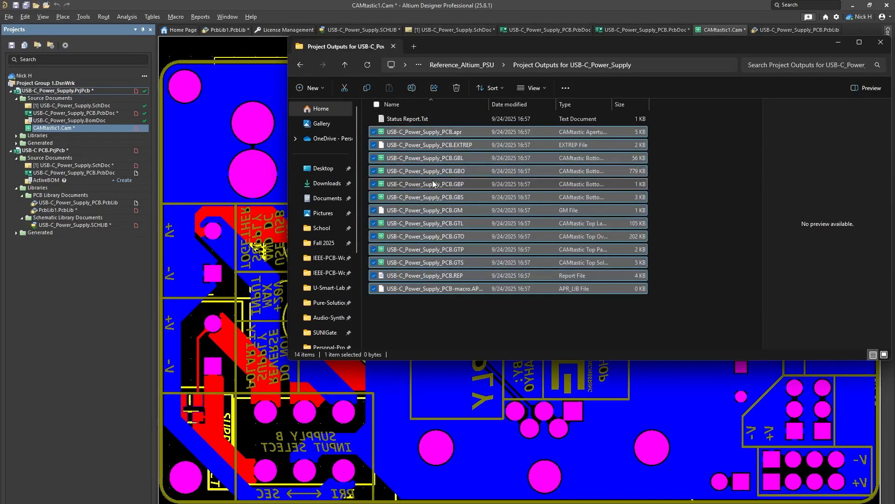
pyautogui.click(687, 319)
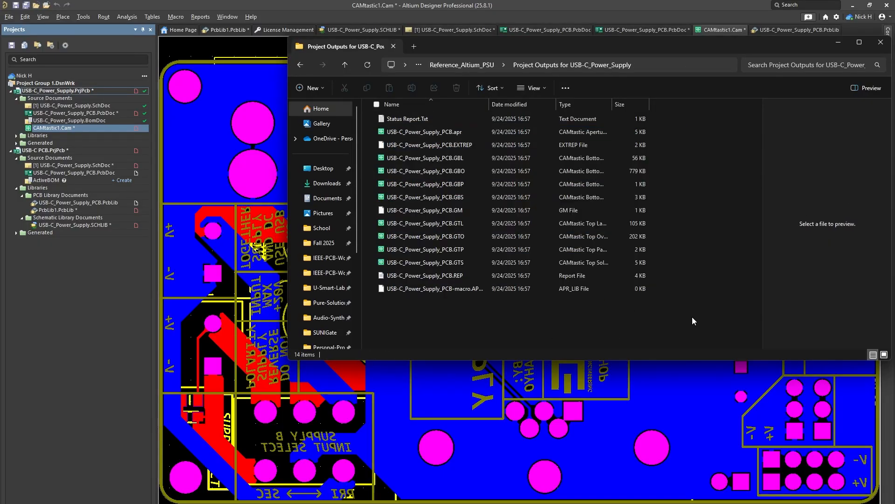
pyautogui.moveTo(692, 317); pyautogui.dragTo(579, 251)
pyautogui.click(691, 259)
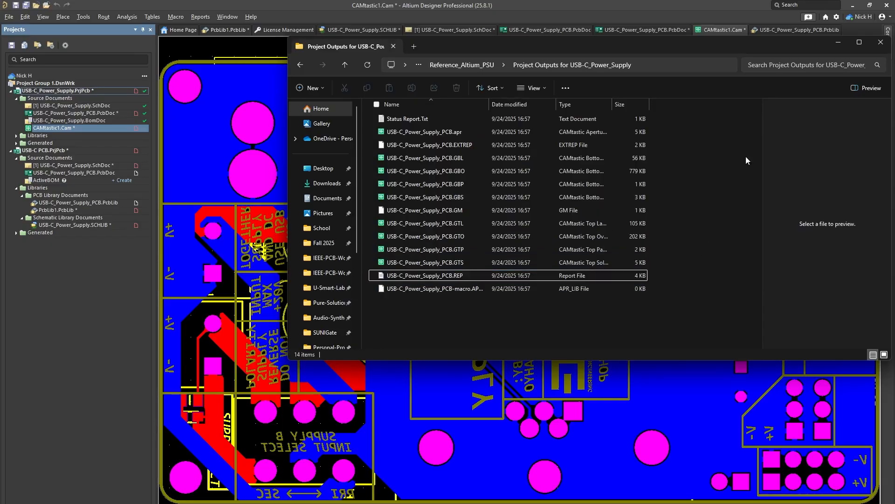
pyautogui.click(838, 42)
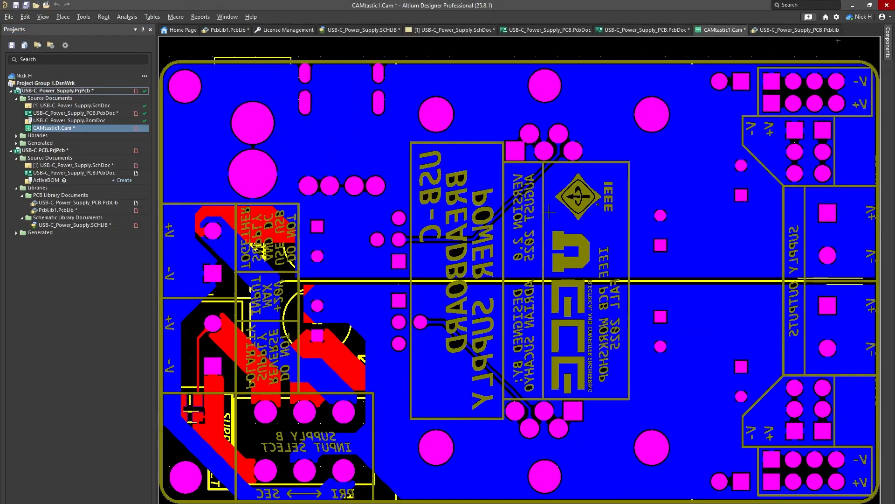
pyautogui.moveTo(549, 212); pyautogui.dragTo(527, 192, button='right')
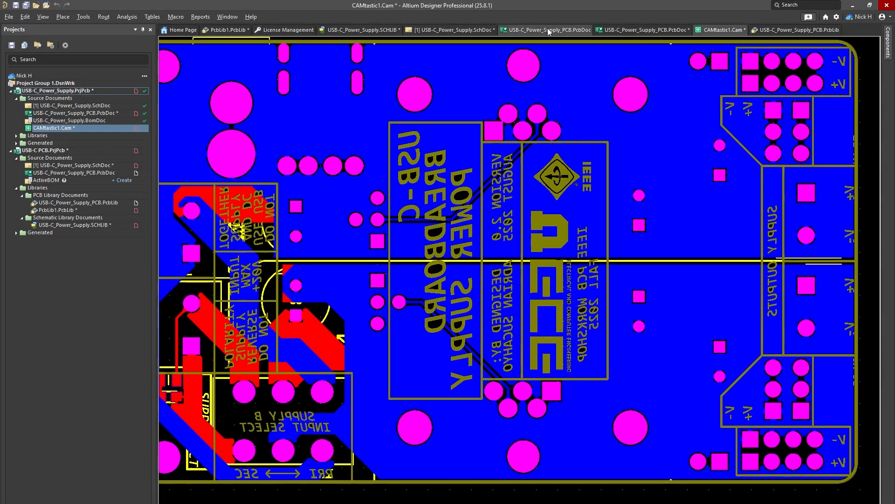
# Open the NC Drill Files output setup for the completed USB-C_Power_Supply_PCB.PcbDoc board.
pyautogui.click(638, 30)
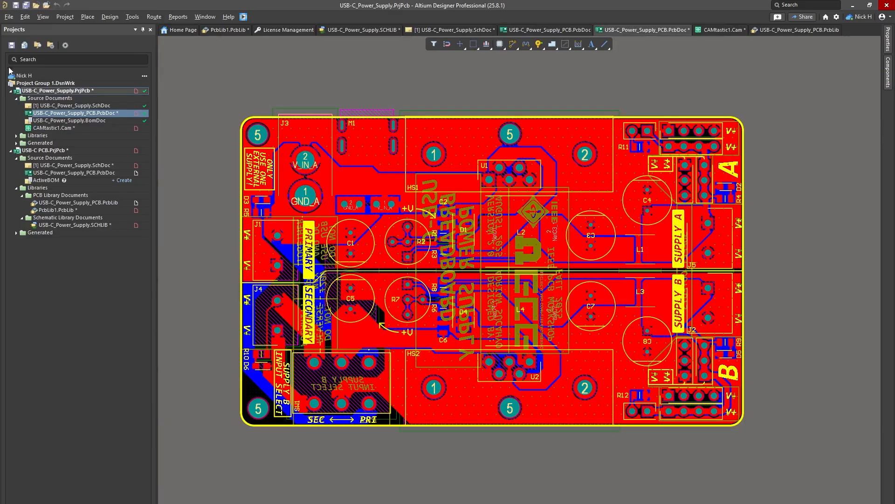
pyautogui.click(9, 17)
pyautogui.moveTo(76, 247)
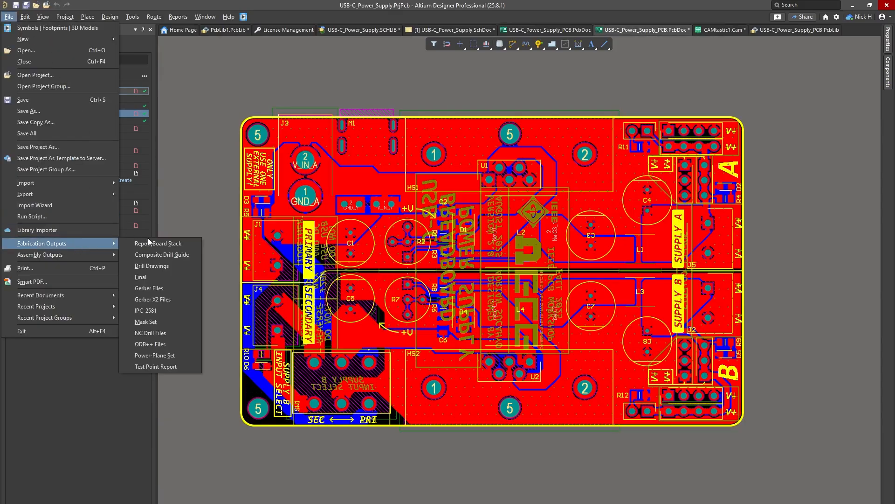
pyautogui.click(176, 335)
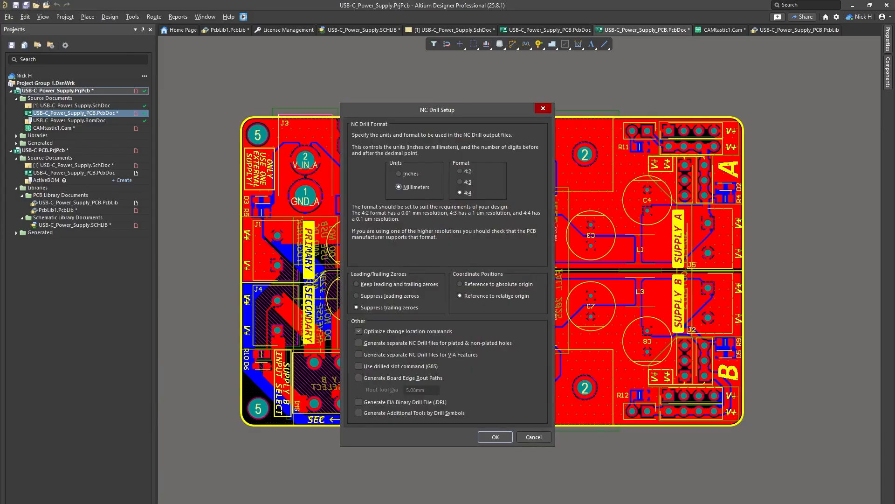
# Switch to JLCPCB's article in the browser and examine its recommended NC Drill Setup options.
pyautogui.click(269, 502)
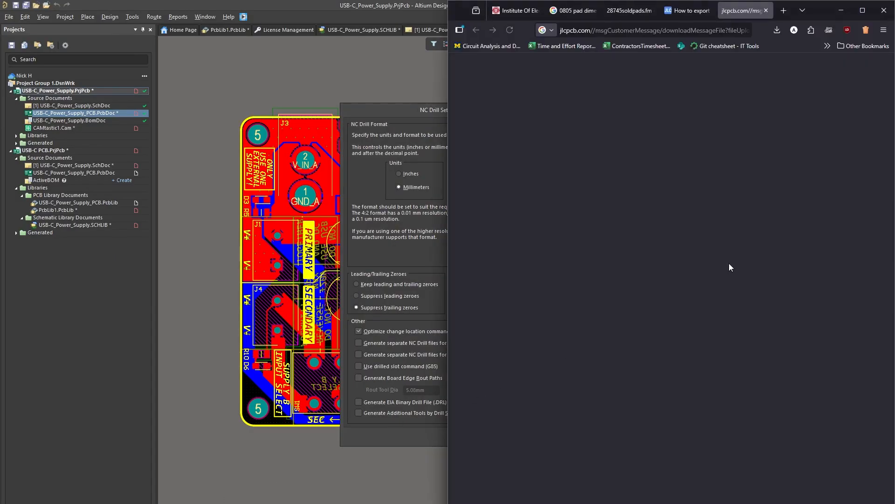
pyautogui.click(688, 10)
pyautogui.scroll(-5, 710, 265)
pyautogui.hscroll(3, 710, 265)
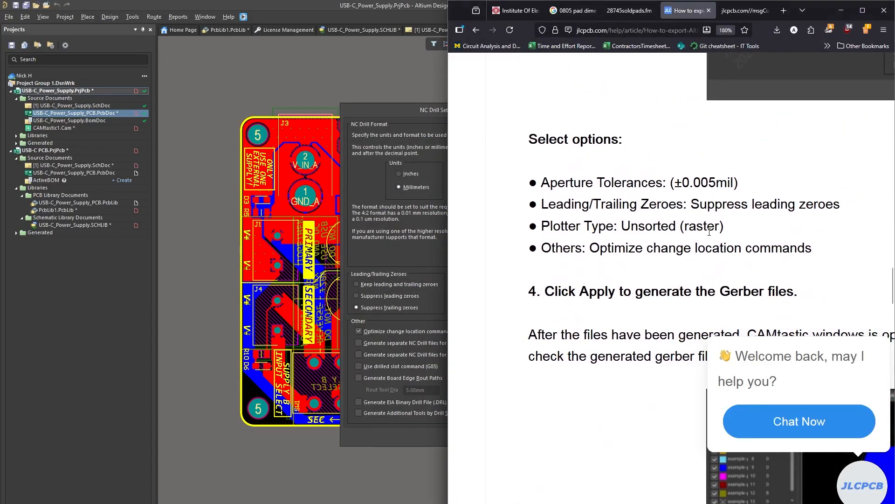
pyautogui.scroll(5, 748, 223)
pyautogui.hscroll(4, 751, 226)
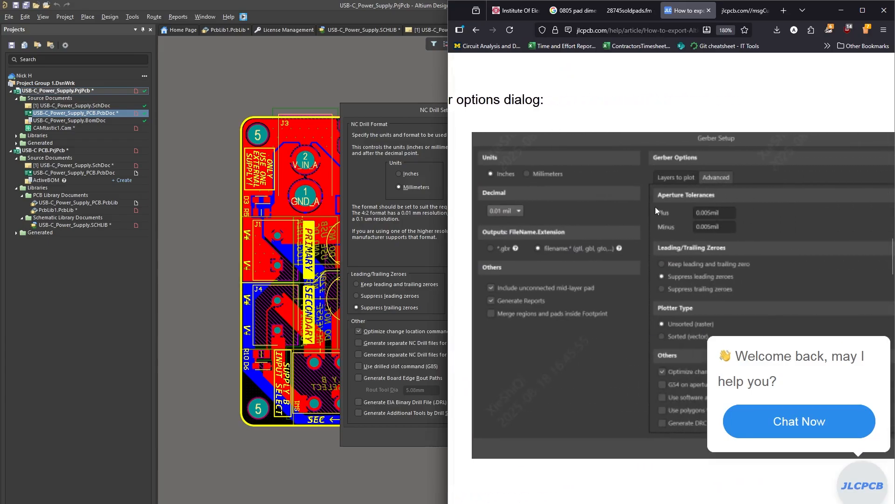
pyautogui.scroll(-10, 656, 201)
pyautogui.scroll(-8, 659, 184)
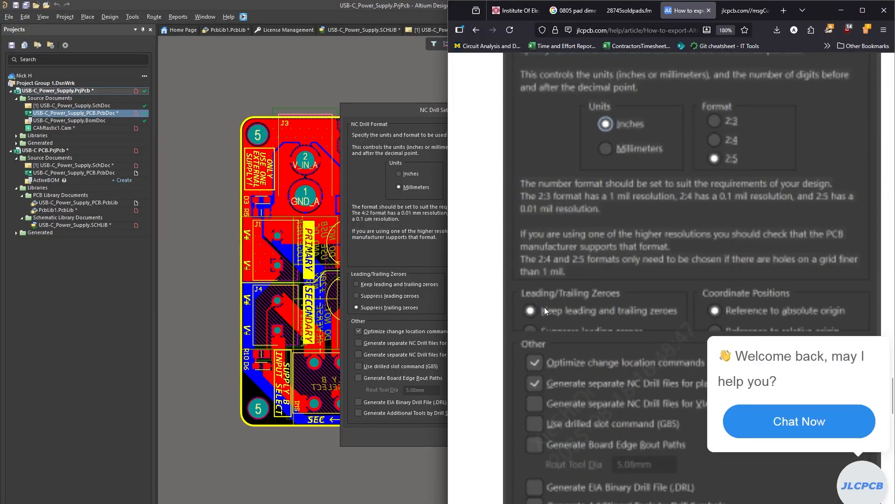
# Set the NC Drill output to keep leading and trailing zeroes, reference the absolute origin, and use inches with 2:5 format.
pyautogui.click(376, 282)
pyautogui.click(489, 284)
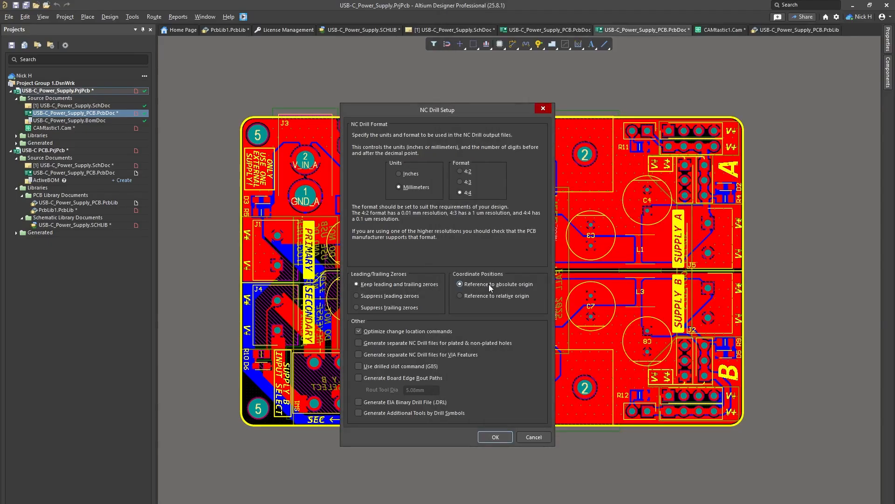
pyautogui.click(412, 176)
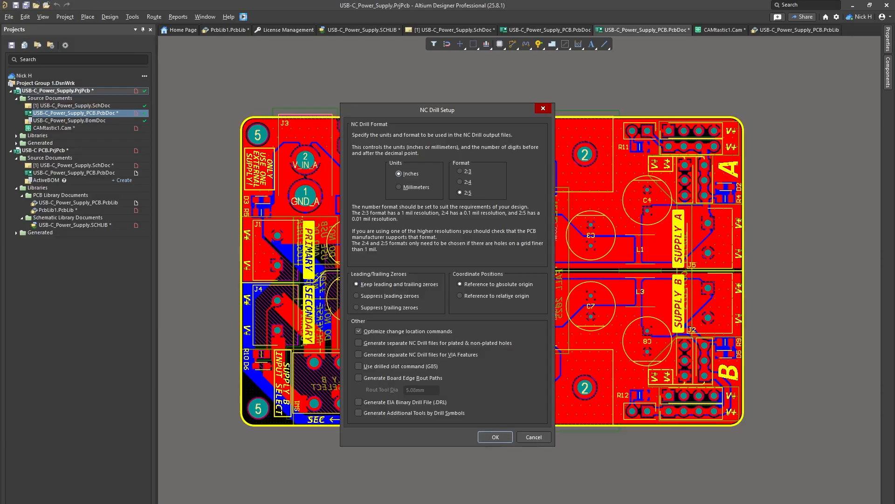
# Check the article's remaining NC Drill options, close the enlarged Gerber Setup image, and return to the NC Drill setup in Altium Designer.
pyautogui.hotkey('alt', 'Tab')
pyautogui.hotkey('alt', 'Tab')
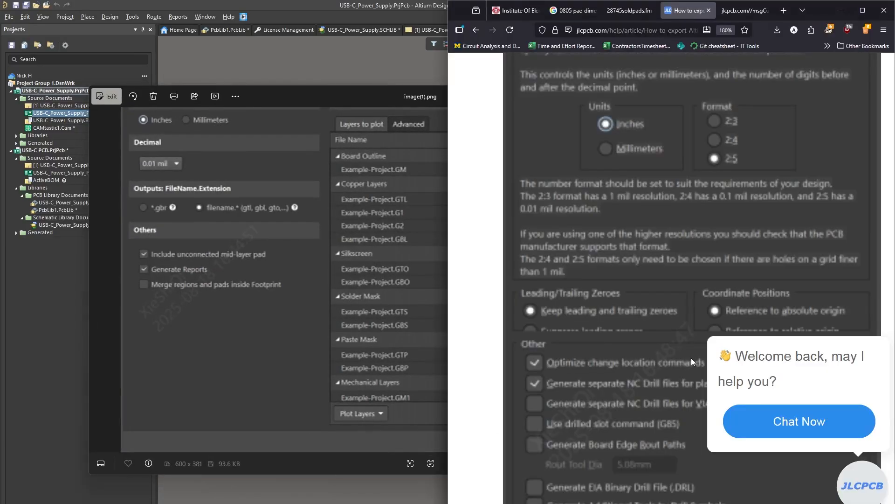
pyautogui.scroll(-5, 647, 318)
pyautogui.click(324, 468)
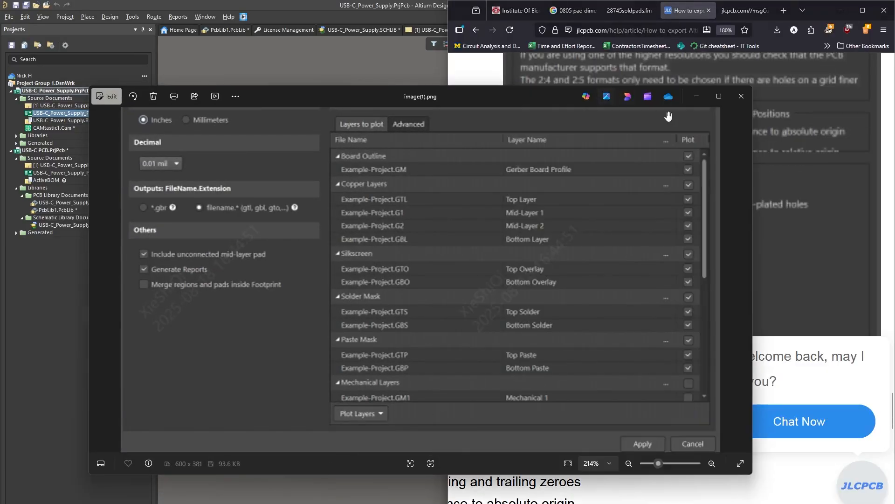
pyautogui.hotkey('alt', 'F4')
pyautogui.click(384, 307)
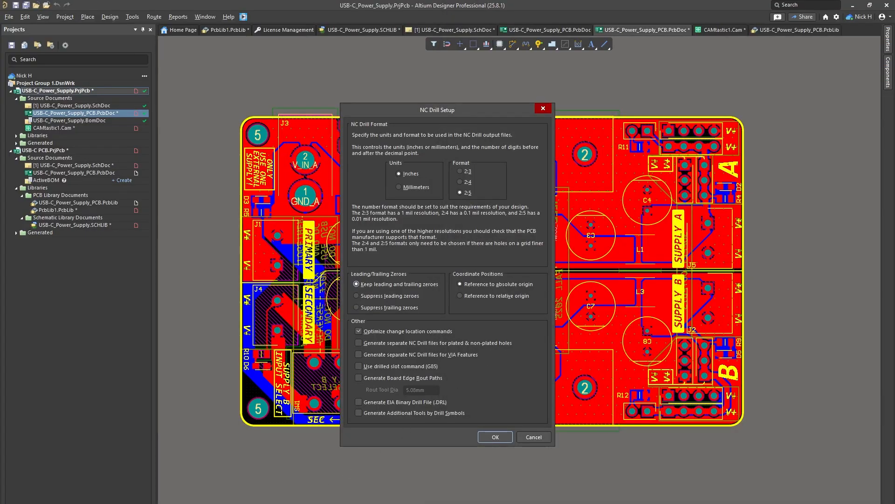
# Enable separate NC Drill files for plated and non-plated holes, generate the output, and import the drill and mill/route data with default settings.
pyautogui.moveTo(139, 487)
pyautogui.click(359, 344)
pyautogui.click(495, 437)
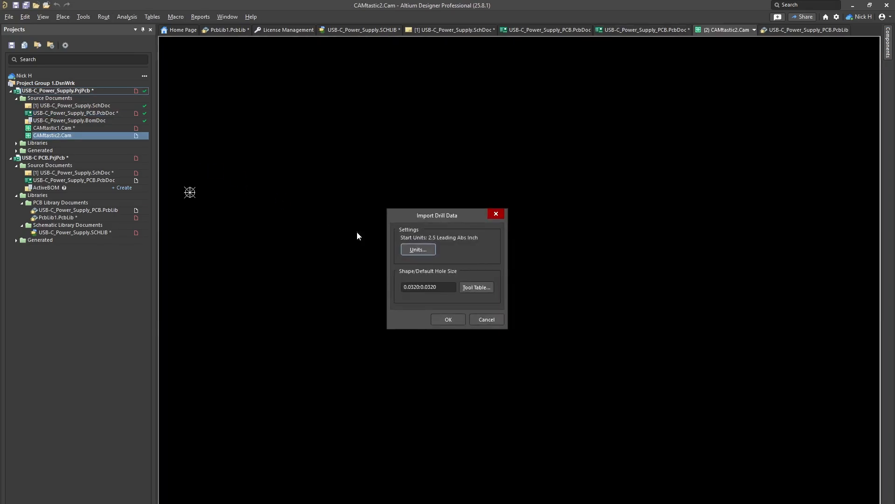
pyautogui.click(441, 319)
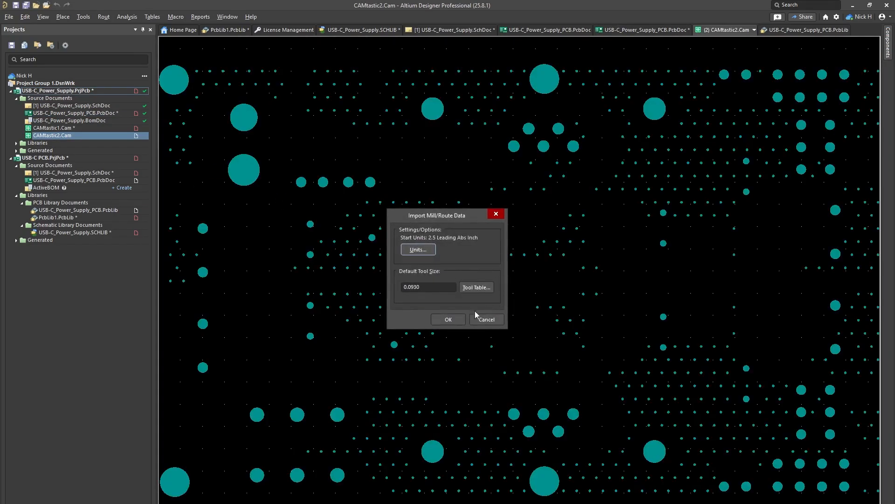
pyautogui.click(443, 319)
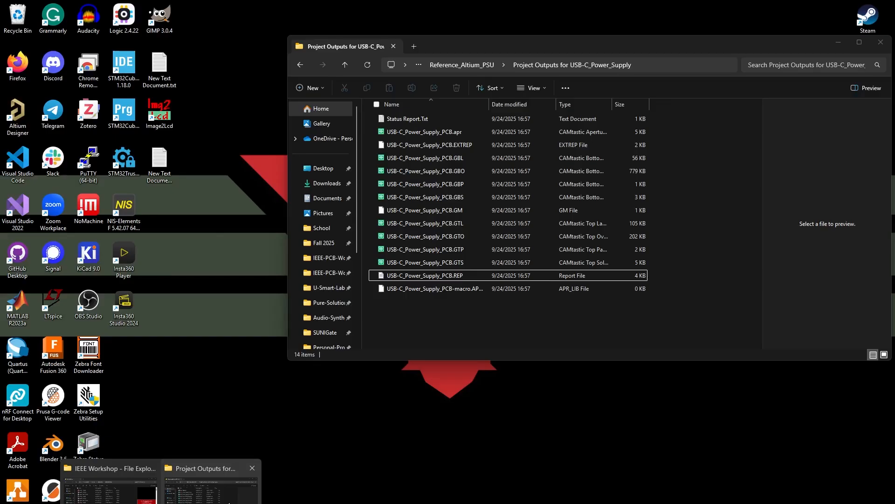
# Compress all generated files in the Project Outputs for USB-C_Power_Supply folder into one ZIP archive, and return to Altium Designer.
pyautogui.click(209, 483)
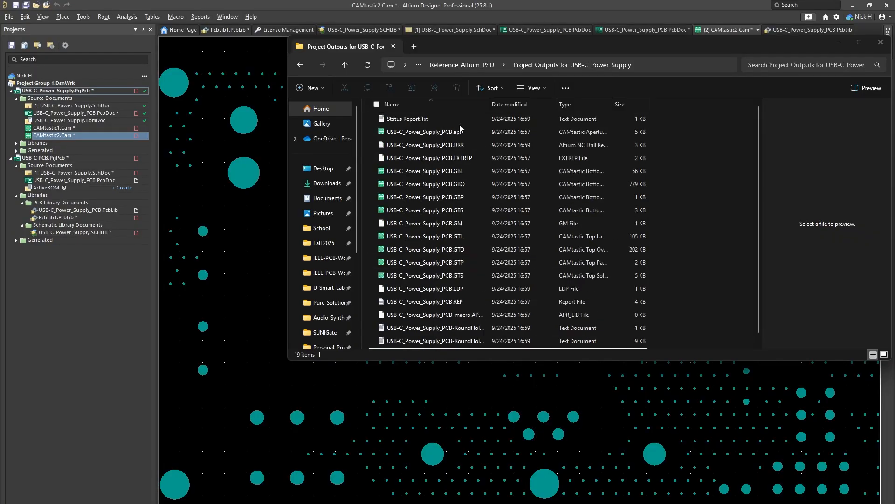
pyautogui.scroll(-2, 465, 164)
pyautogui.click(435, 345)
pyautogui.hotkey('ctrl', 'a')
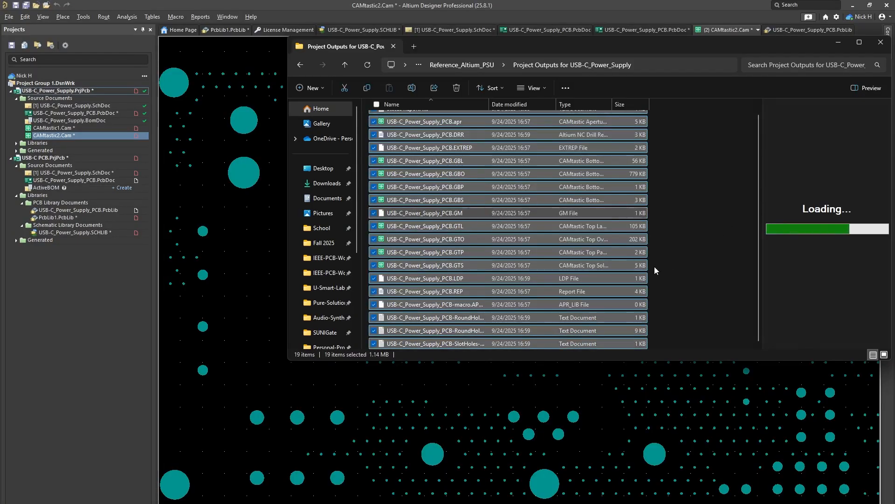
pyautogui.rightClick(600, 219)
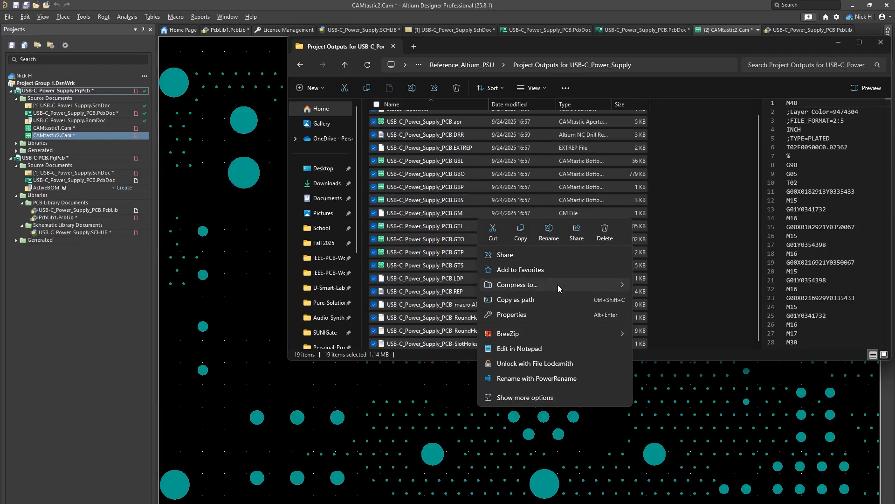
pyautogui.moveTo(558, 285)
pyautogui.click(653, 286)
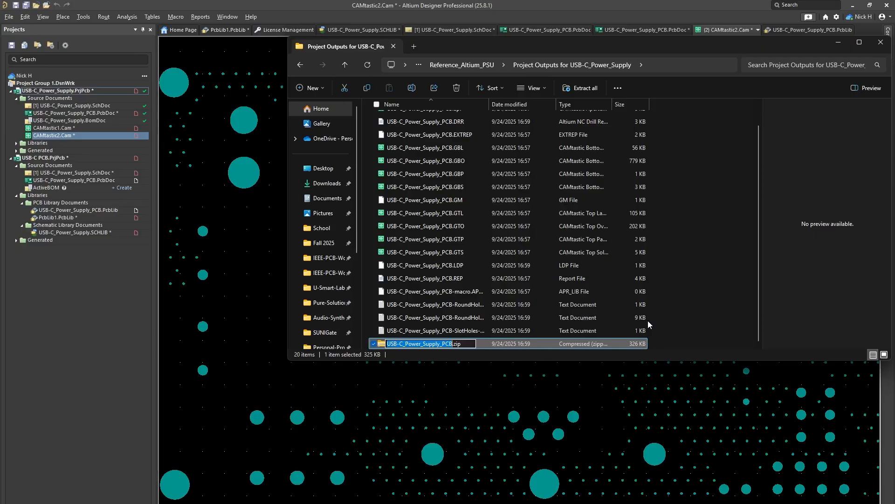
pyautogui.click(838, 41)
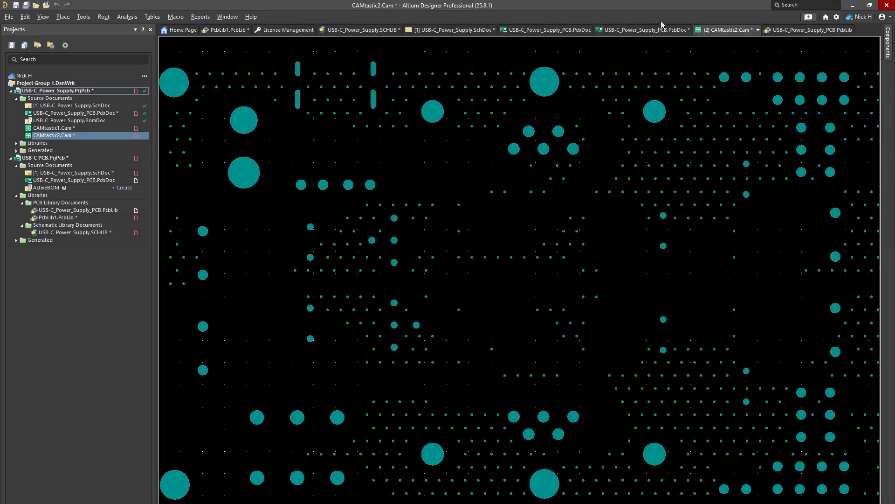
# Switch to the CAMtastic1.Cam Gerber document and bring up its list of layers.
pyautogui.click(758, 29)
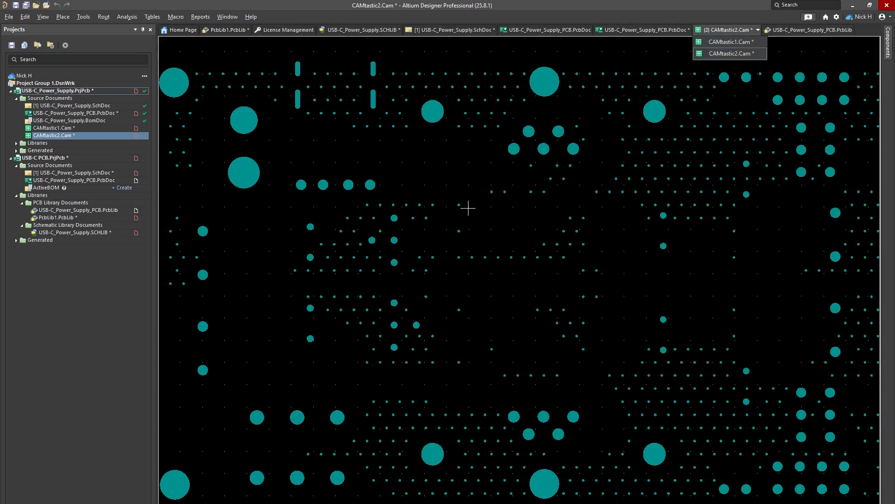
pyautogui.click(730, 46)
pyautogui.moveTo(426, 154); pyautogui.dragTo(463, 162, button='right')
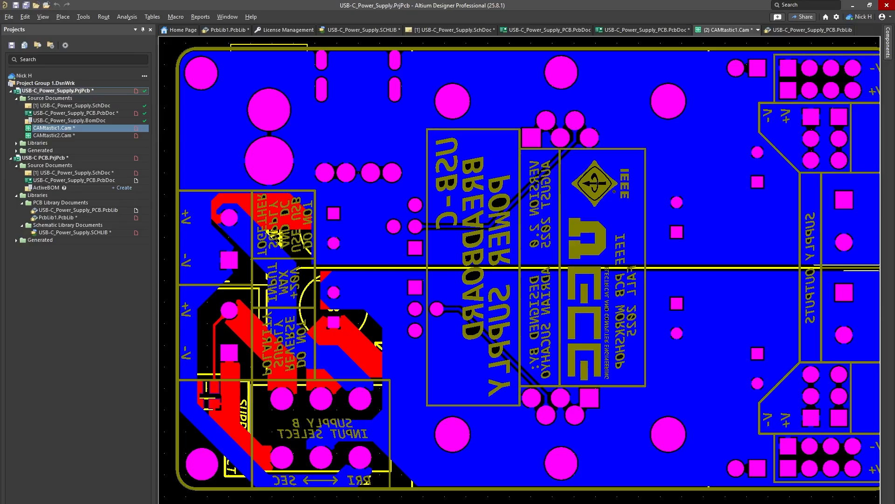
pyautogui.click(43, 502)
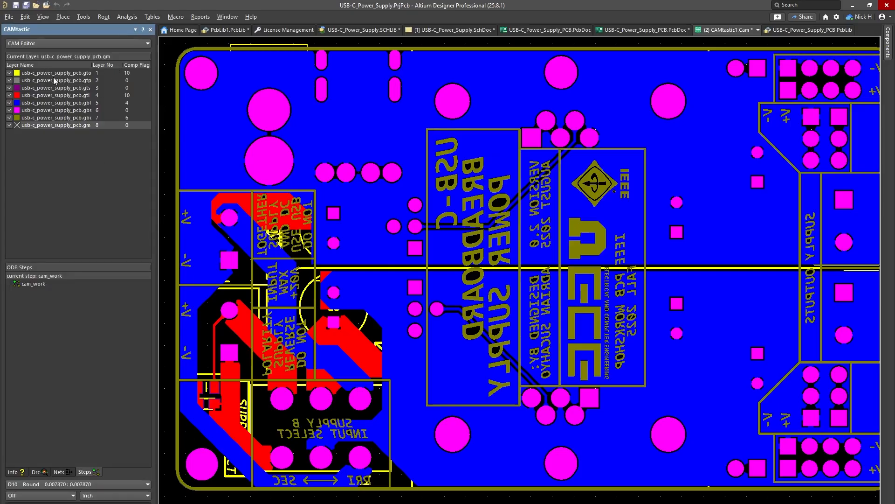
# Hide all eight Gerber layers of CAMtastic1.Cam, from usb-c_power_supply_pcb.gto through usb-c_power_supply_pcb.gm.
pyautogui.click(9, 72)
pyautogui.click(9, 80)
pyautogui.click(9, 87)
pyautogui.click(9, 95)
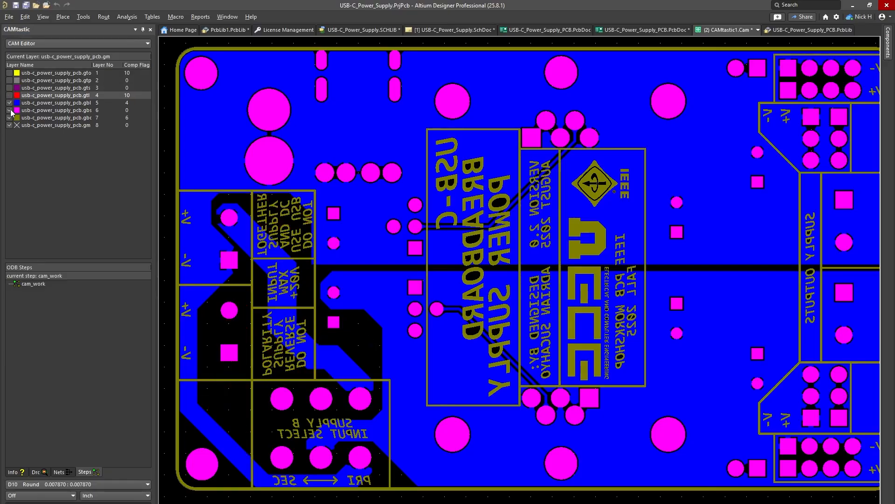
pyautogui.click(9, 110)
pyautogui.click(10, 102)
pyautogui.click(10, 118)
pyautogui.click(10, 125)
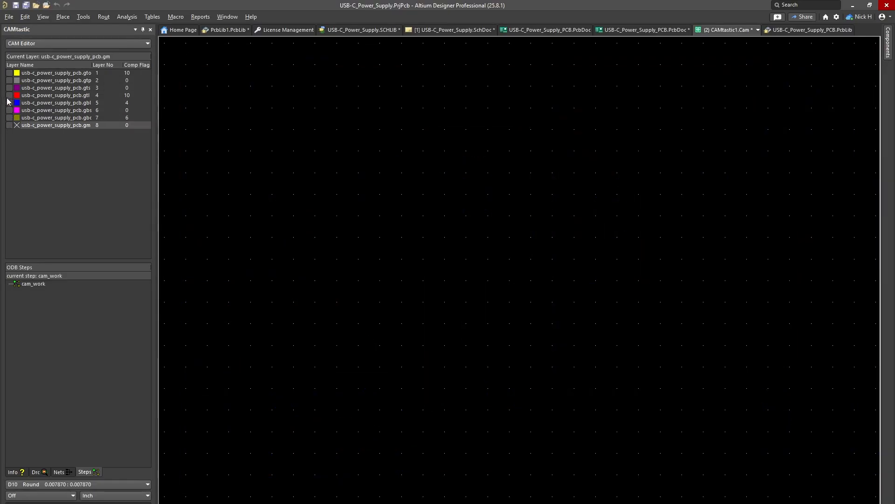
# Show only the top copper layer usb-c_power_supply_pcb.gtl and examine its pours, traces and pads across the board.
pyautogui.click(10, 96)
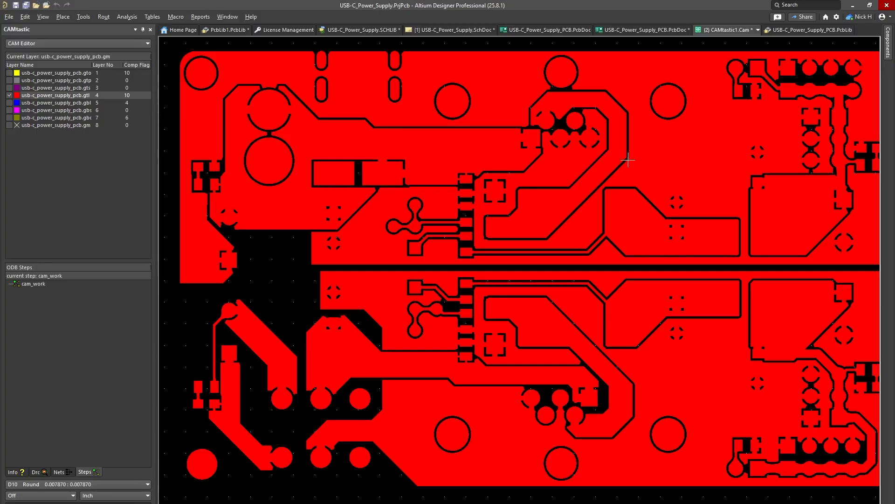
pyautogui.moveTo(628, 159); pyautogui.dragTo(566, 141, button='right')
pyautogui.click(10, 95)
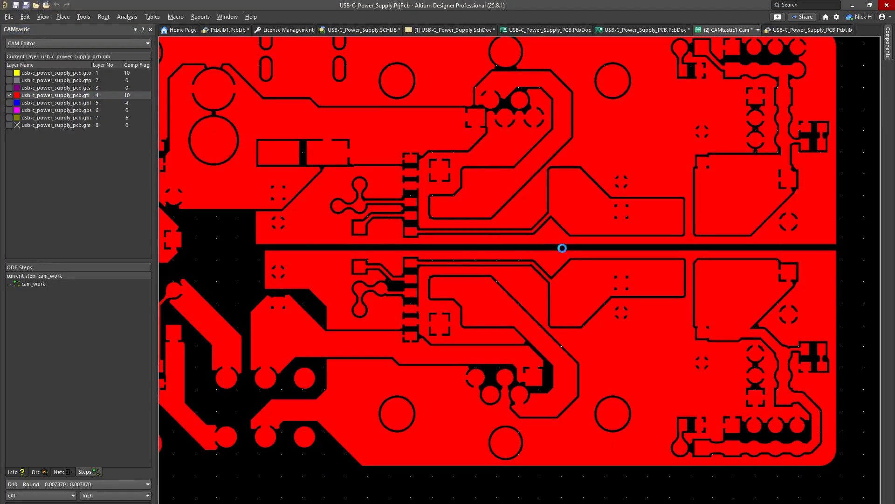
pyautogui.keyDown('ctrl'); pyautogui.scroll(4, 405, 189); pyautogui.keyUp('ctrl')
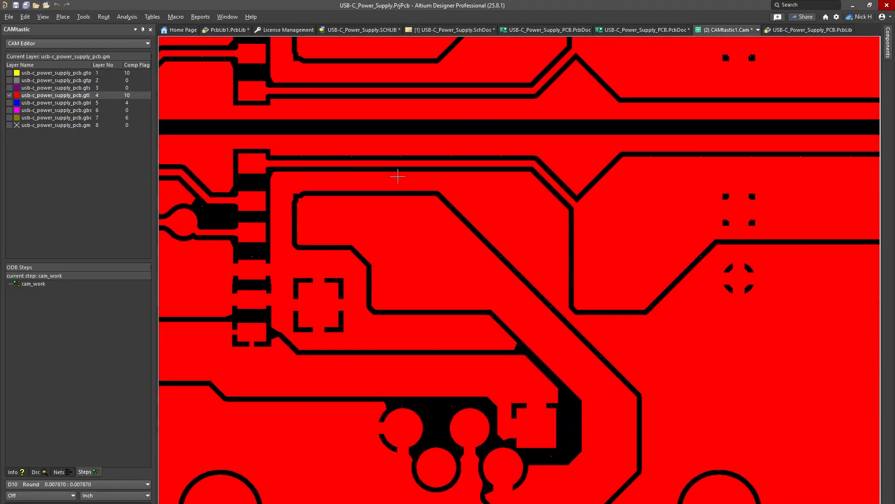
pyautogui.moveTo(436, 172); pyautogui.dragTo(619, 191, button='right')
pyautogui.moveTo(521, 341); pyautogui.dragTo(808, 247, button='right')
pyautogui.moveTo(559, 350); pyautogui.dragTo(507, 312, button='right')
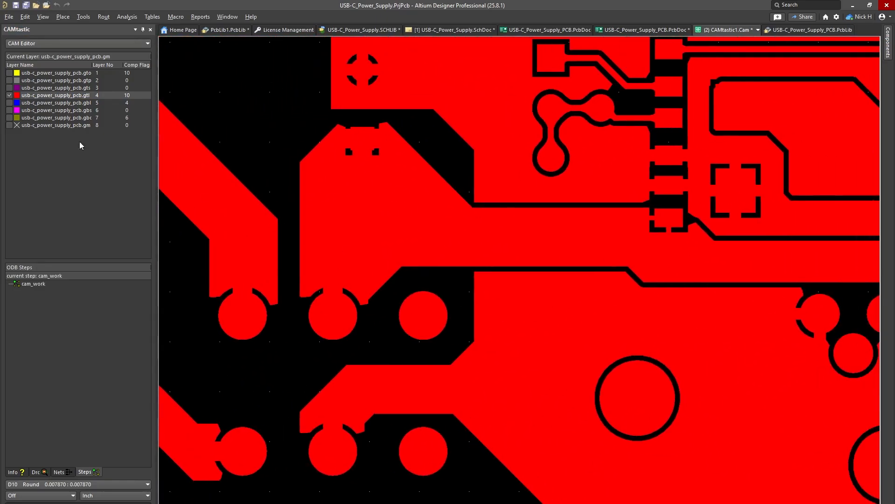
# Replace the top copper view with the top overlay layer usb-c_power_supply_pcb.gto and examine its silkscreen labels and outlines.
pyautogui.click(10, 73)
pyautogui.click(10, 95)
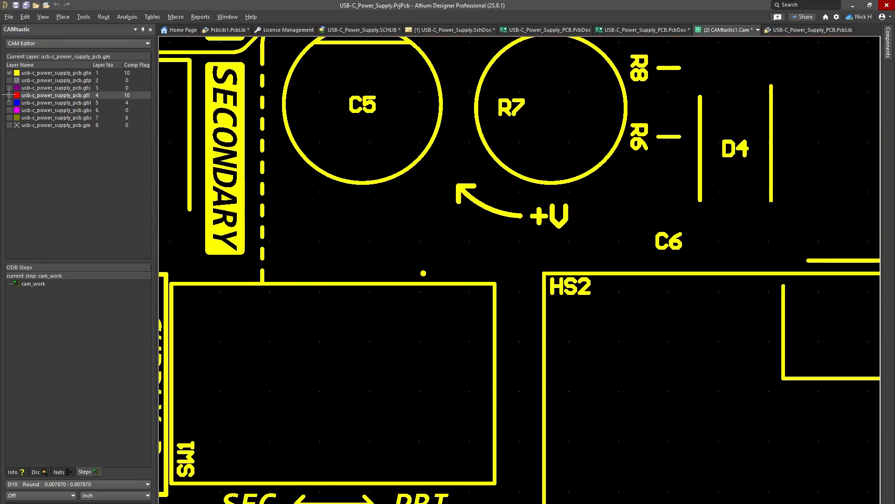
pyautogui.moveTo(428, 267); pyautogui.dragTo(533, 169, button='right')
pyautogui.moveTo(457, 130); pyautogui.dragTo(529, 352, button='right')
pyautogui.moveTo(488, 95); pyautogui.dragTo(504, 309, button='right')
pyautogui.moveTo(535, 138); pyautogui.dragTo(552, 364, button='right')
pyautogui.moveTo(608, 239); pyautogui.dragTo(616, 317, button='right')
pyautogui.moveTo(551, 240); pyautogui.dragTo(478, 222, button='right')
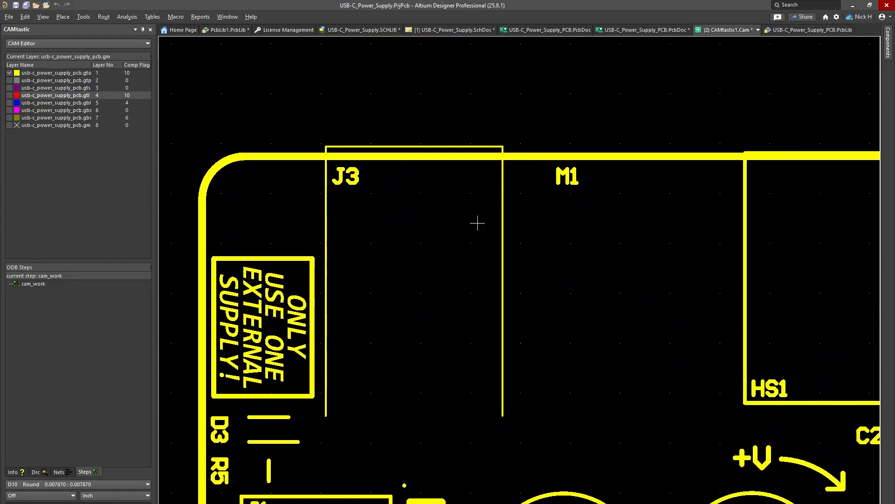
pyautogui.moveTo(625, 254)
pyautogui.mouseDown(button='right')
pyautogui.moveTo(376, 135)
pyautogui.moveTo(394, 174)
pyautogui.mouseUp(button='right')
pyautogui.scroll(-3, 394, 174)
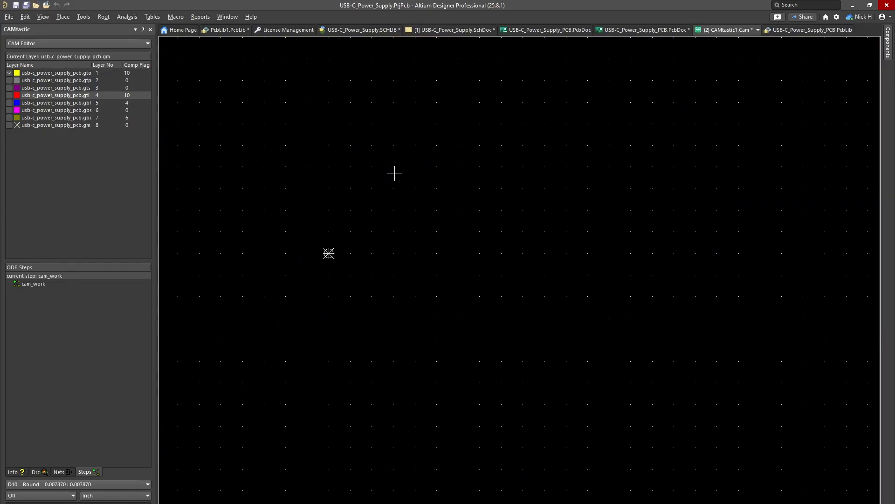
# Make the top overlay layer usb-c_power_supply_pcb.gto current and try to undo the last action.
pyautogui.click(32, 73)
pyautogui.scroll(-2, 487, 300)
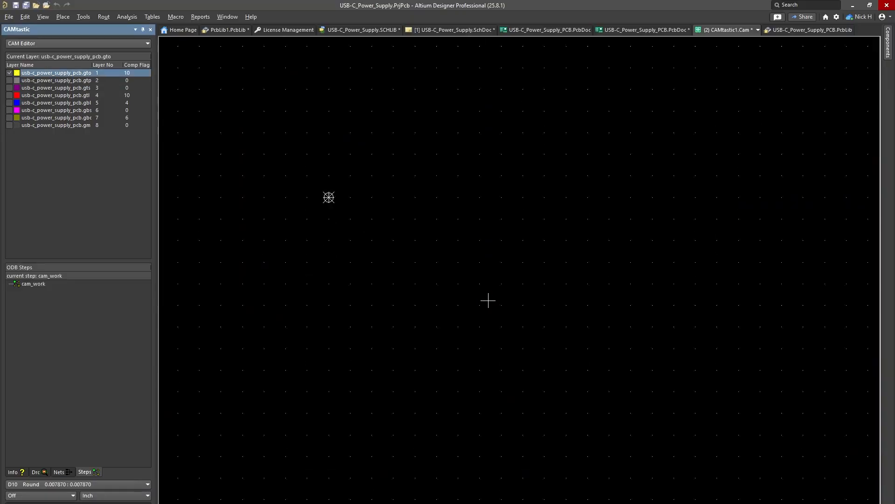
pyautogui.scroll(2, 488, 300)
pyautogui.click(486, 292)
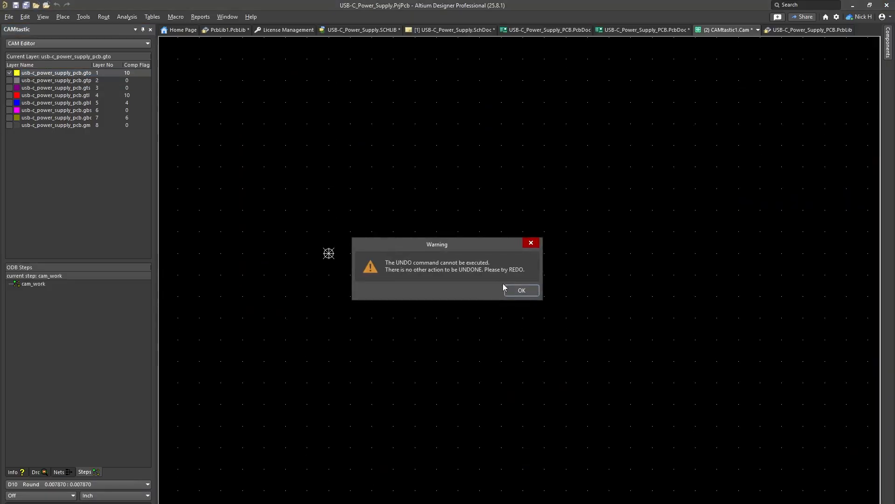
pyautogui.click(530, 290)
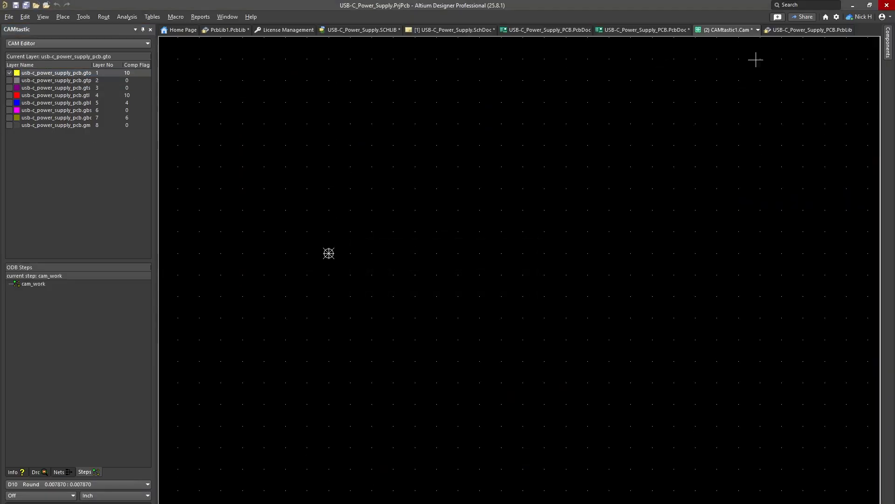
pyautogui.rightClick(726, 31)
pyautogui.click(769, 38)
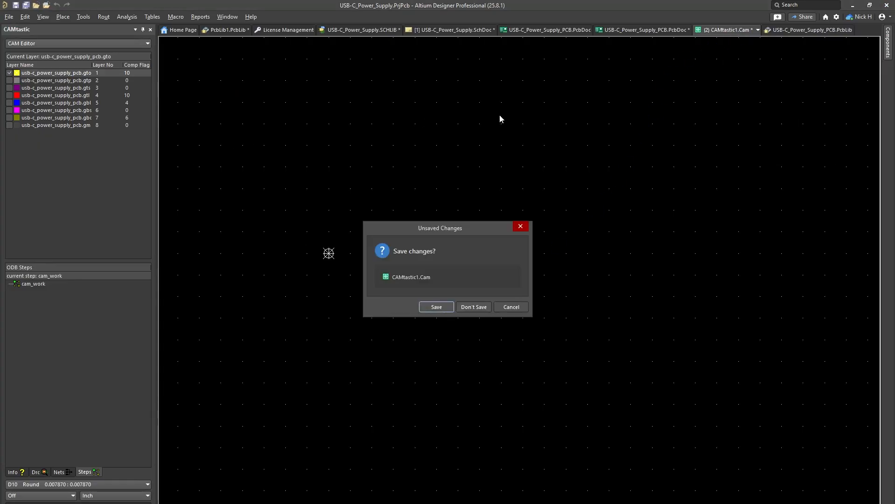
pyautogui.click(444, 308)
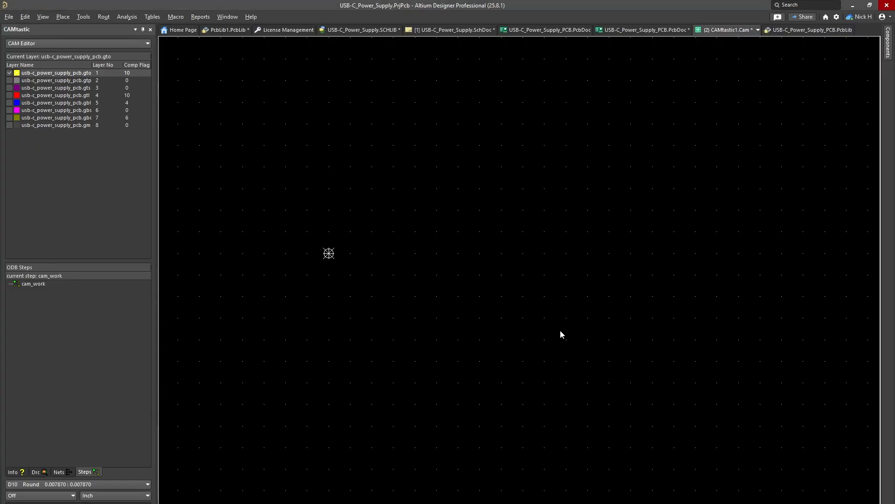
pyautogui.click(707, 423)
pyautogui.click(620, 31)
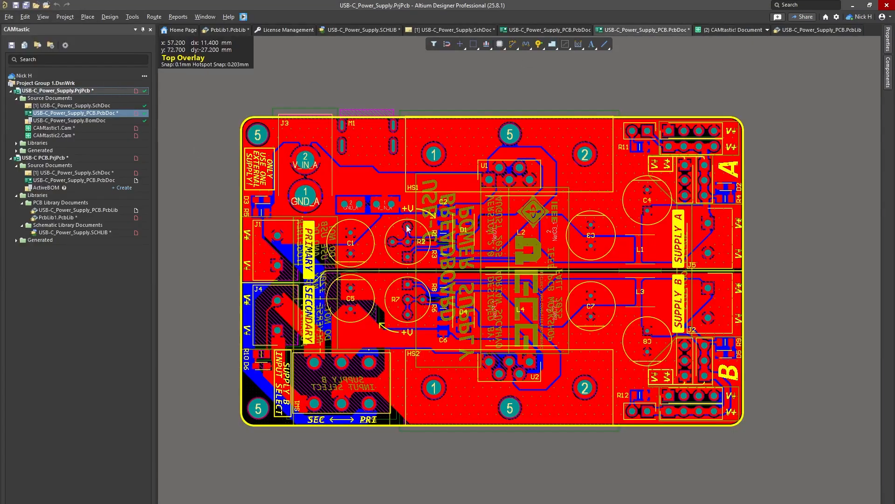
pyautogui.click(726, 29)
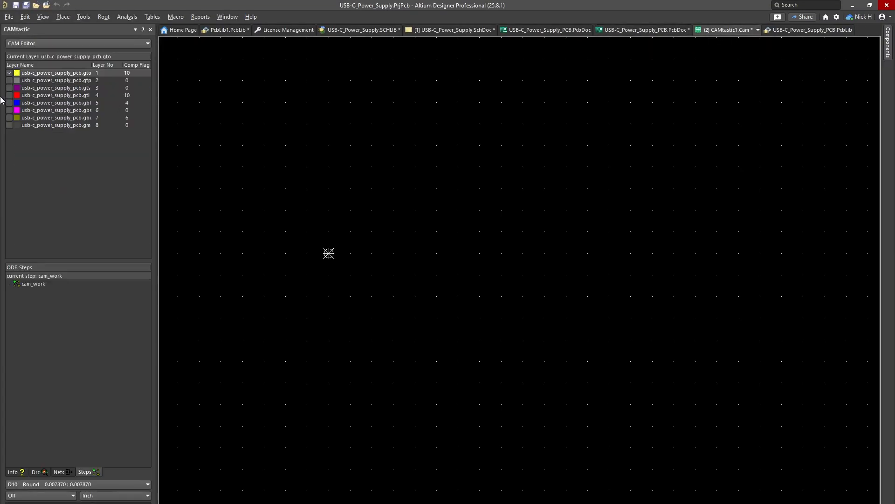
# Bring the board back into view in CAMtastic1.Cam and examine the top overlay around the Supply A and Supply B sections.
pyautogui.moveTo(399, 196)
pyautogui.mouseDown(button='right')
pyautogui.moveTo(588, 296)
pyautogui.moveTo(542, 274)
pyautogui.mouseUp(button='right')
pyautogui.moveTo(693, 221); pyautogui.dragTo(446, 243, button='right')
pyautogui.moveTo(566, 224)
pyautogui.mouseDown(button='right')
pyautogui.moveTo(516, 338)
pyautogui.moveTo(460, 410)
pyautogui.mouseUp(button='right')
pyautogui.moveTo(708, 184); pyautogui.dragTo(542, 399, button='right')
pyautogui.moveTo(664, 259); pyautogui.dragTo(581, 356, button='right')
pyautogui.moveTo(522, 264); pyautogui.dragTo(526, 244, button='right')
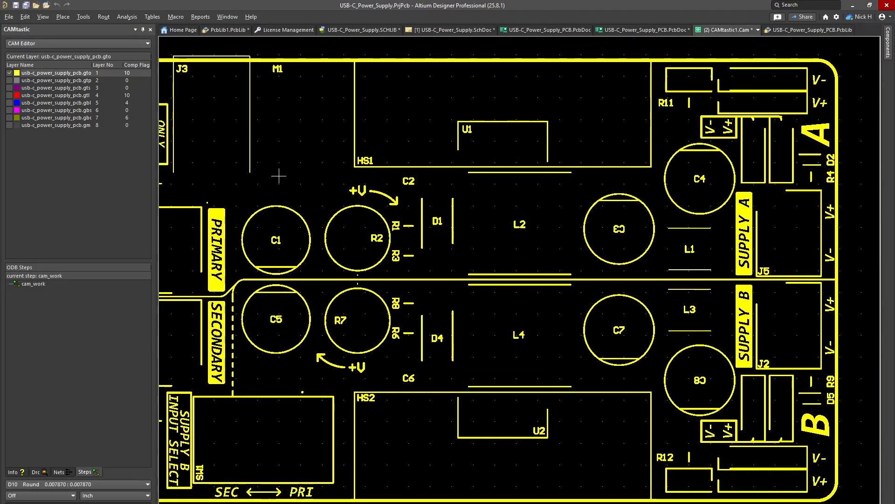
pyautogui.moveTo(801, 267); pyautogui.dragTo(685, 219, button='right')
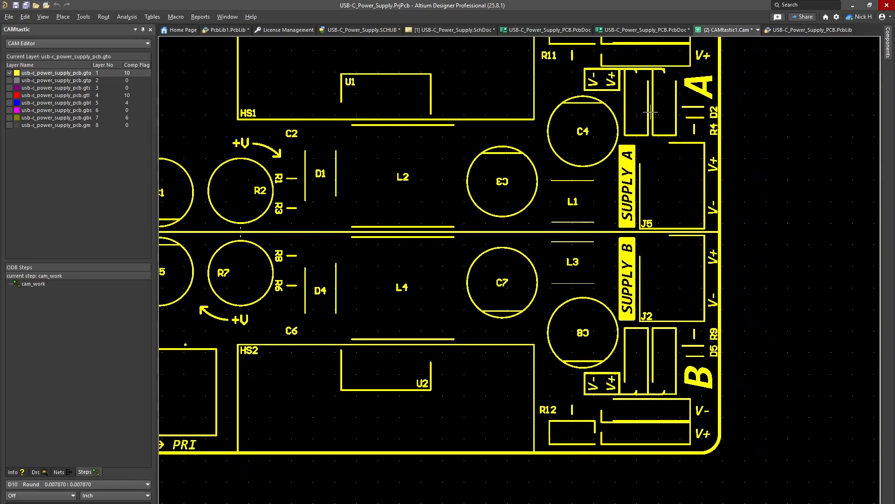
pyautogui.moveTo(651, 251); pyautogui.dragTo(634, 280, button='right')
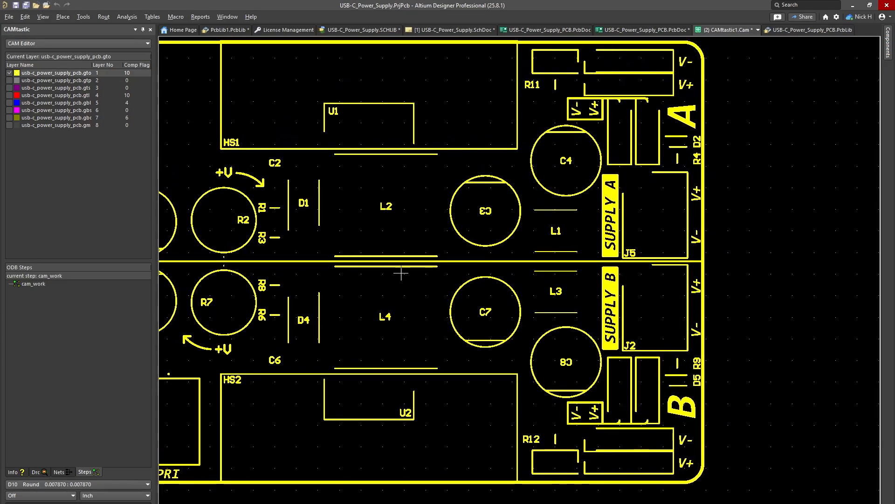
# Check the bottom overlay, bottom solder mask, and bottom and top copper layers against the top overlay, then hide them again.
pyautogui.click(10, 118)
pyautogui.click(10, 110)
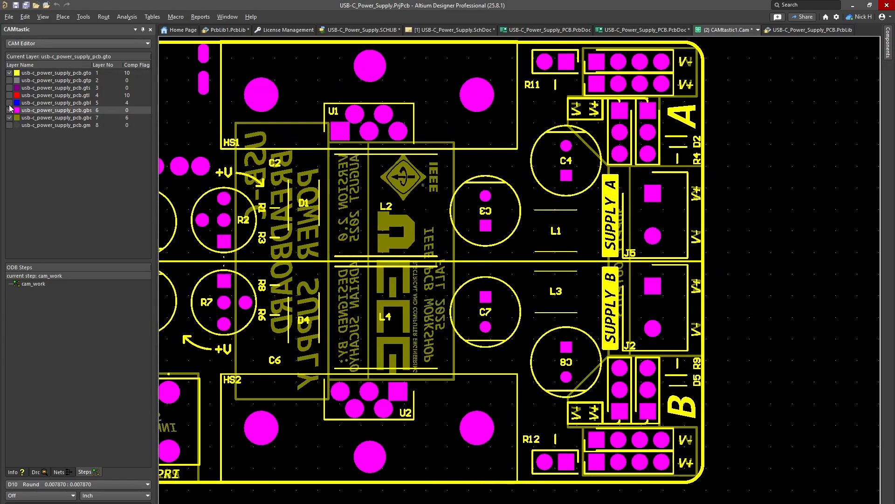
pyautogui.click(9, 102)
pyautogui.click(10, 110)
pyautogui.click(9, 117)
pyautogui.click(10, 95)
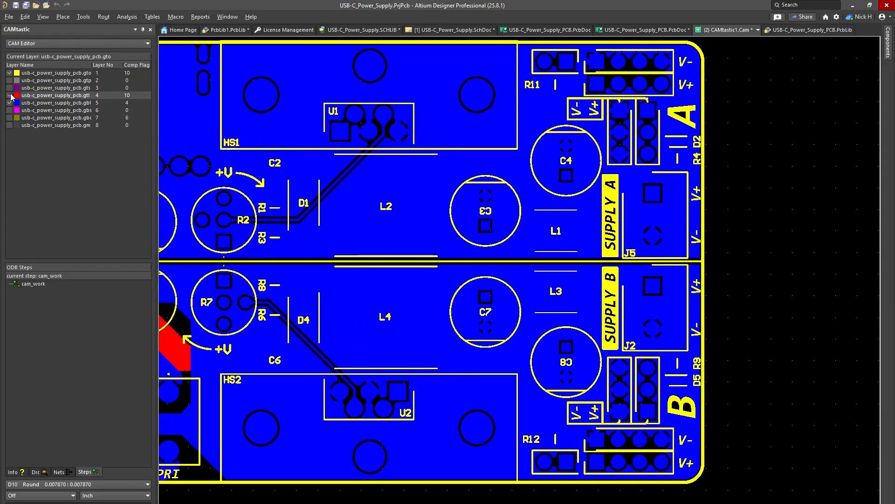
pyautogui.click(10, 95)
pyautogui.click(9, 103)
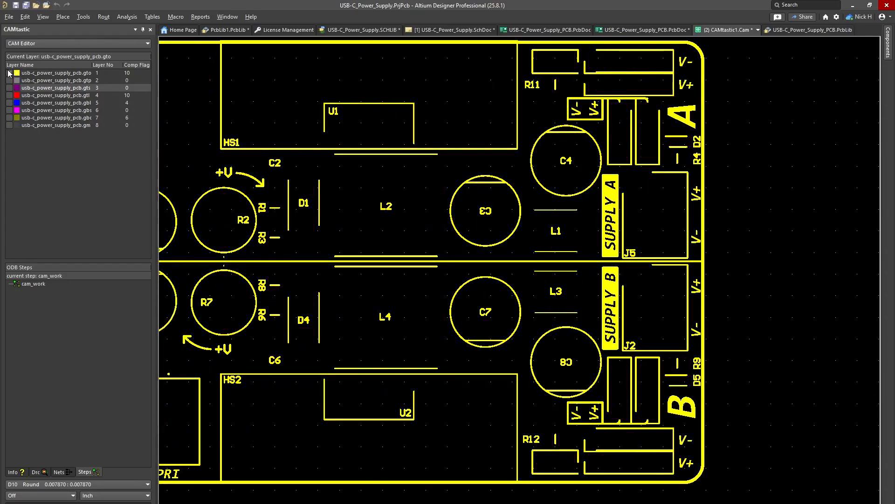
# Hide the top overlay and show only the top paste layer usb-c_power_supply_pcb.gtp to examine its surface-mount pad openings.
pyautogui.click(10, 72)
pyautogui.click(9, 81)
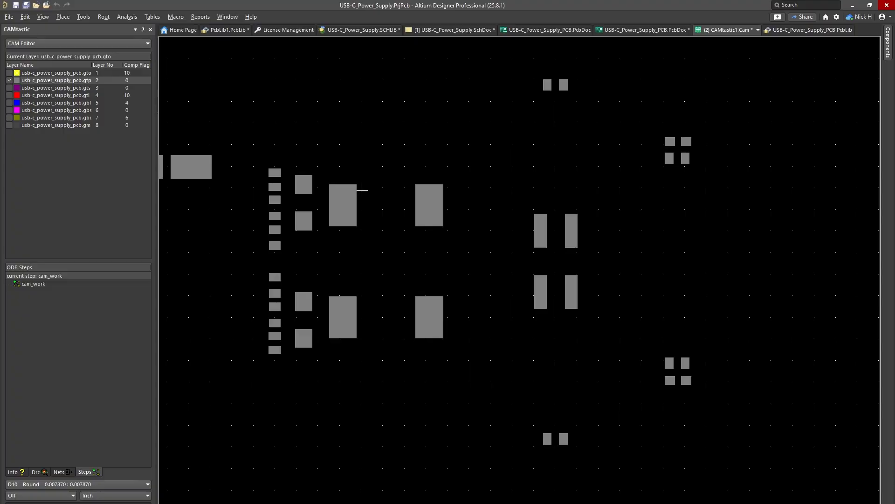
pyautogui.moveTo(362, 190); pyautogui.dragTo(406, 196, button='right')
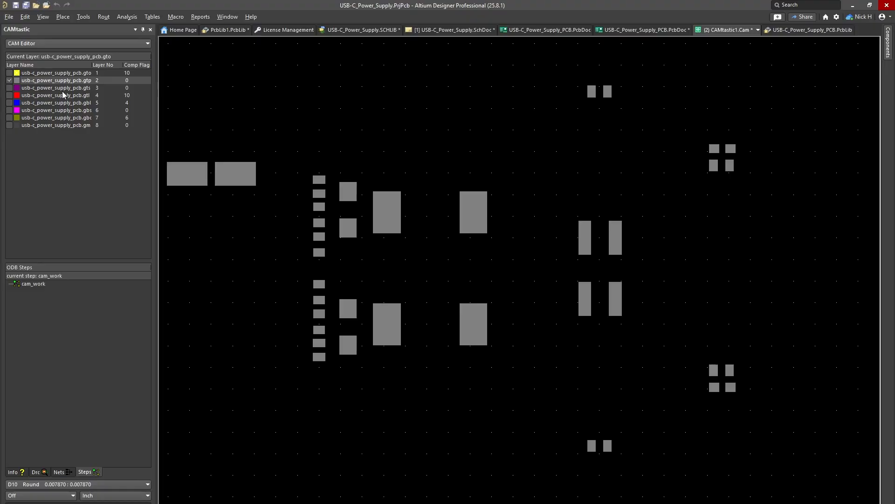
# Show only the top solder mask layer usb-c_power_supply_pcb.gts and examine its openings across the board.
pyautogui.click(9, 88)
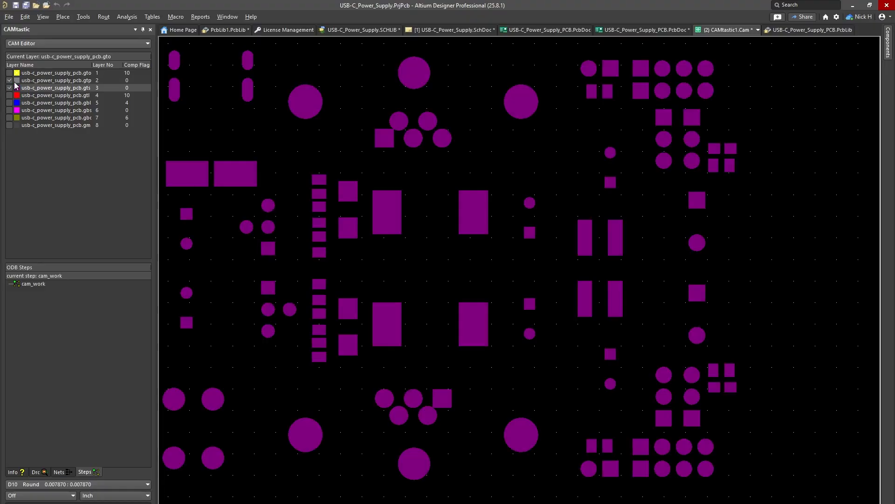
pyautogui.click(9, 80)
pyautogui.moveTo(524, 192); pyautogui.dragTo(546, 204, button='right')
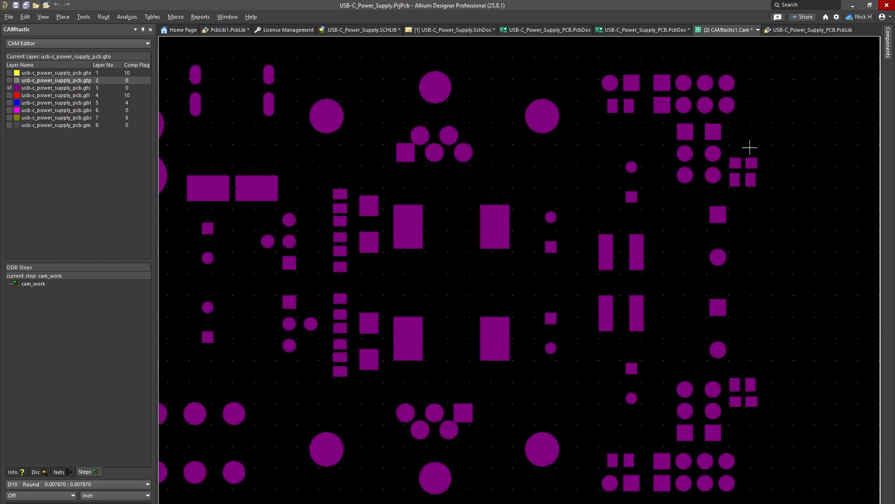
pyautogui.moveTo(721, 100); pyautogui.dragTo(703, 133, button='right')
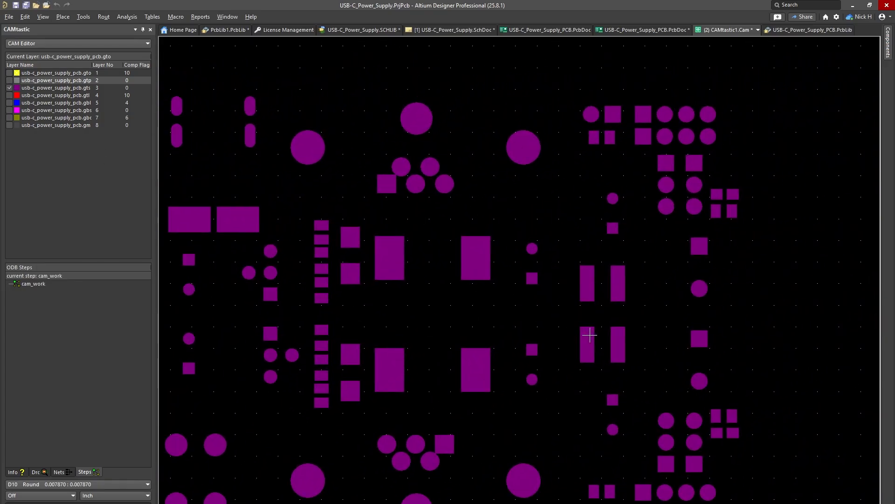
pyautogui.moveTo(356, 244); pyautogui.dragTo(375, 256, button='right')
pyautogui.moveTo(508, 186); pyautogui.dragTo(610, 177, button='right')
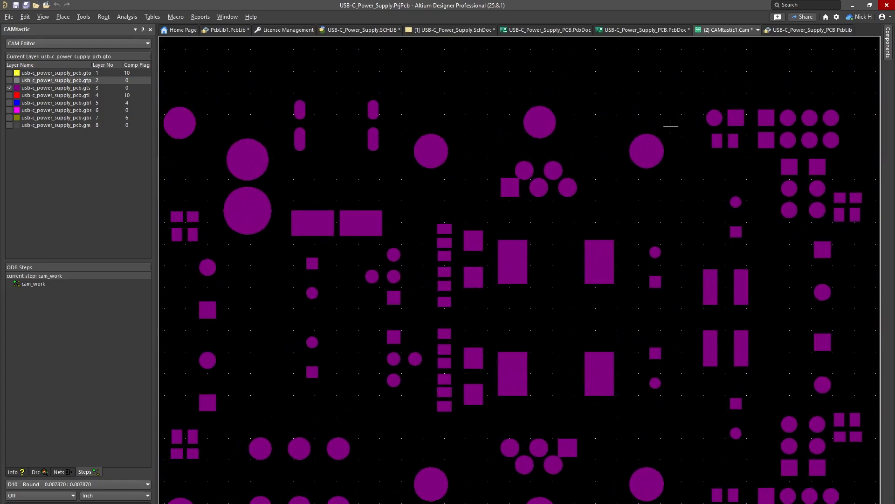
# Switch to CAMtastic2.Cam and examine the NC Drill round holes, slots and vias across the whole board.
pyautogui.rightClick(750, 27)
pyautogui.click(734, 29)
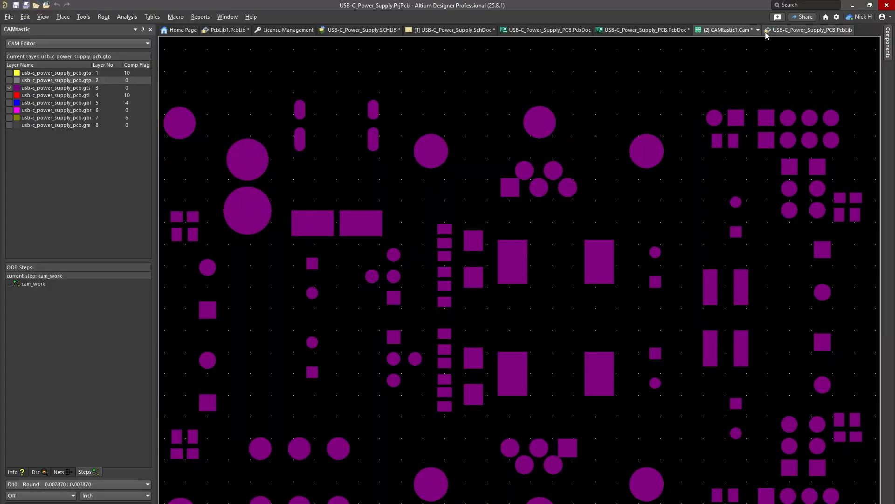
pyautogui.click(759, 30)
pyautogui.click(746, 55)
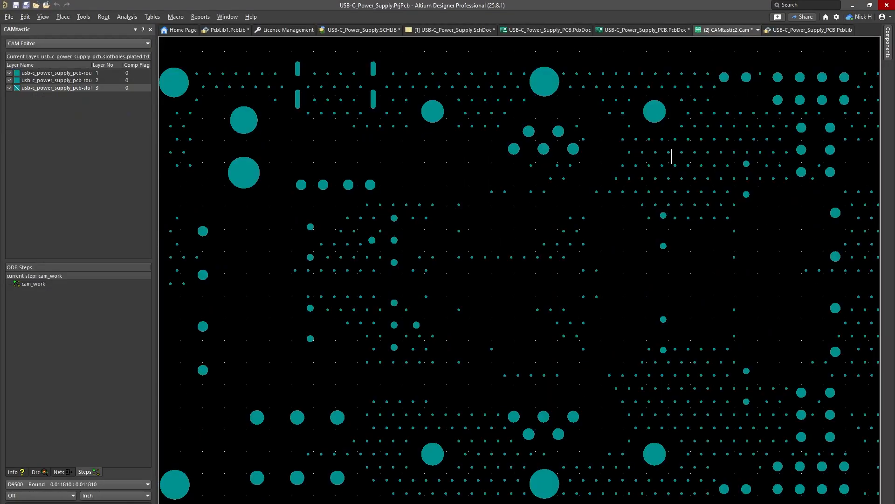
pyautogui.moveTo(643, 204); pyautogui.dragTo(717, 288, button='right')
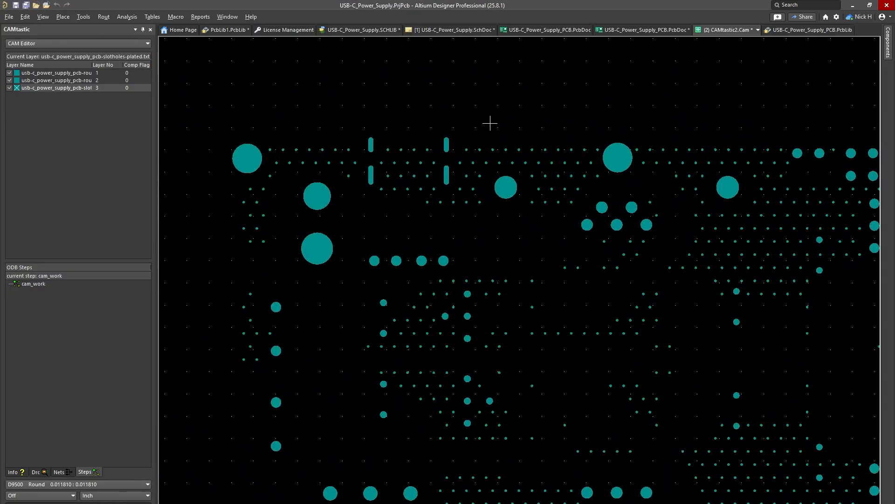
pyautogui.moveTo(486, 268); pyautogui.dragTo(528, 207, button='right')
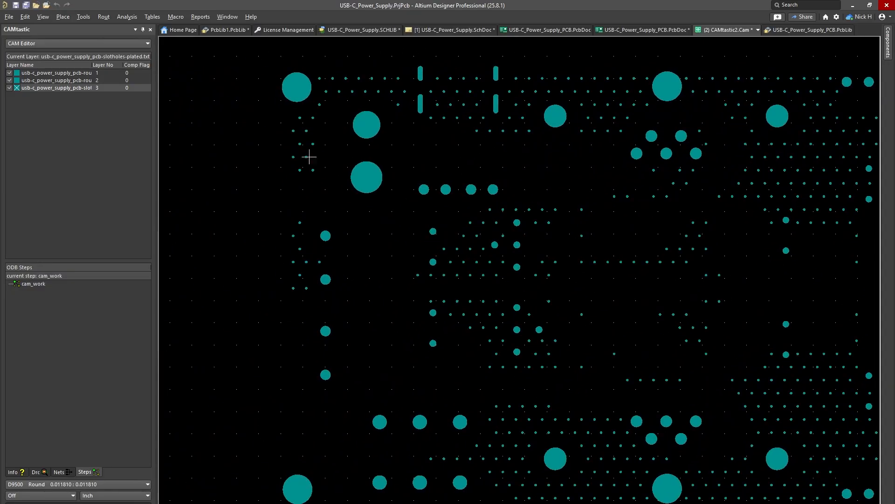
pyautogui.moveTo(695, 291); pyautogui.dragTo(502, 216, button='right')
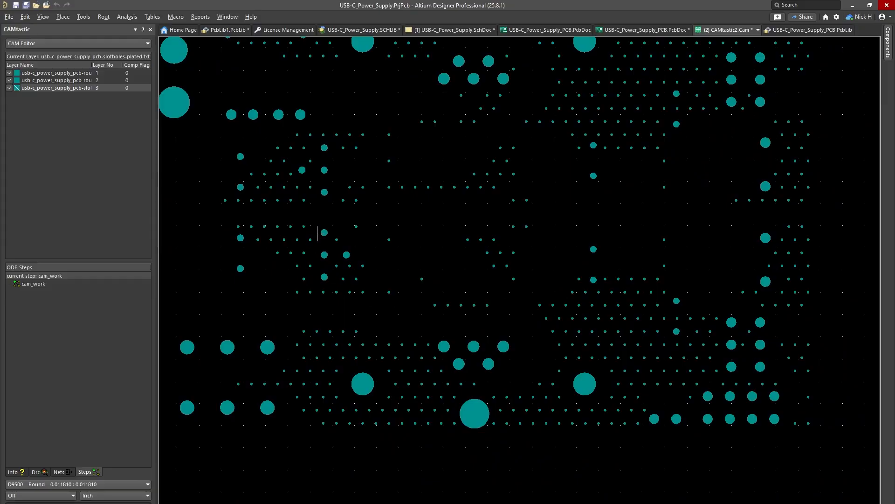
pyautogui.moveTo(337, 186); pyautogui.dragTo(402, 175, button='right')
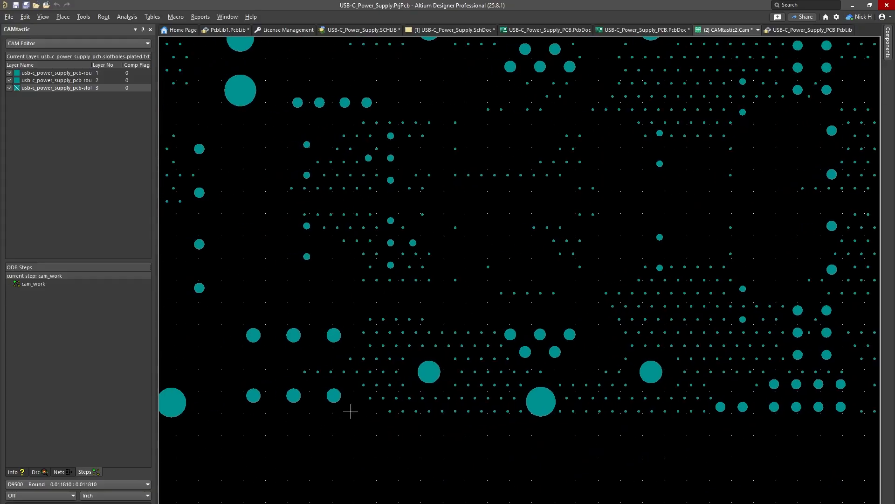
pyautogui.moveTo(640, 262); pyautogui.dragTo(561, 197, button='right')
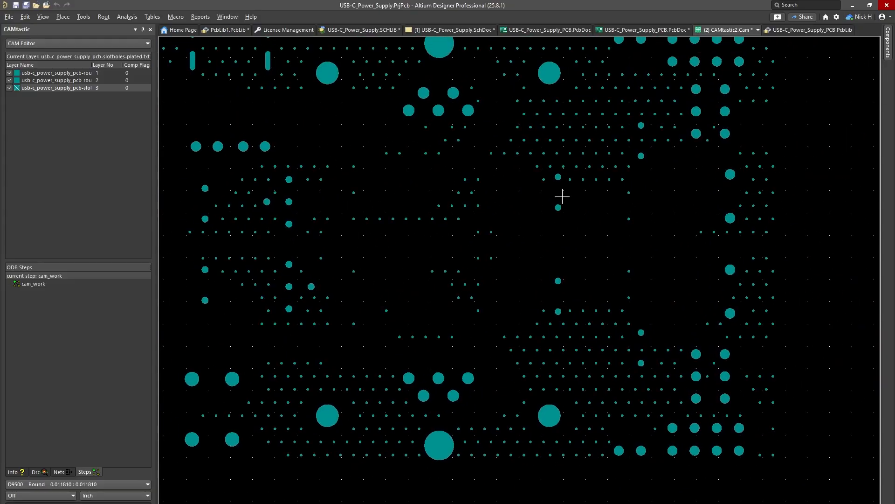
# Go back to the routed USB-C_Power_Supply_PCB.PcbDoc and view the whole board.
pyautogui.click(757, 29)
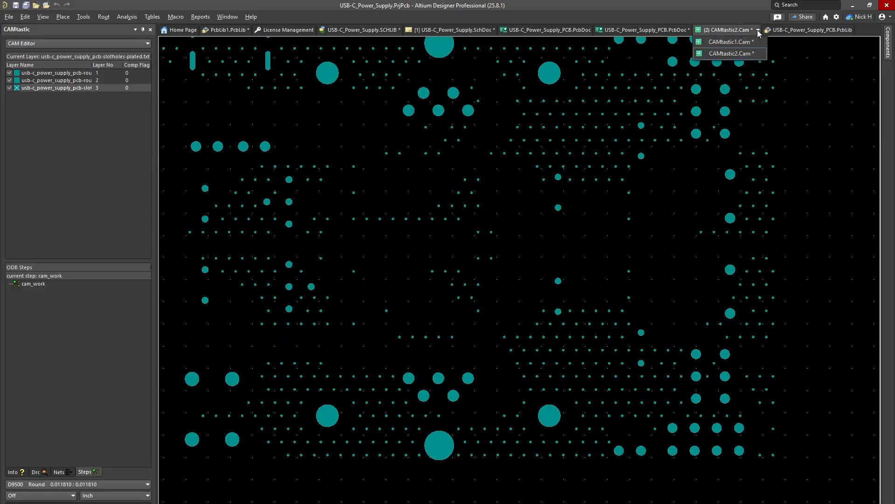
pyautogui.click(669, 30)
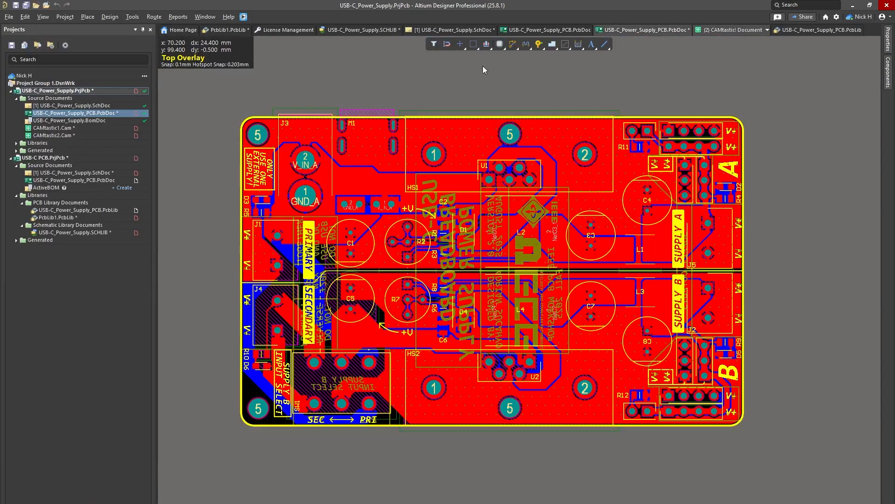
pyautogui.keyDown('ctrl'); pyautogui.scroll(-1, 482, 66); pyautogui.keyUp('ctrl')
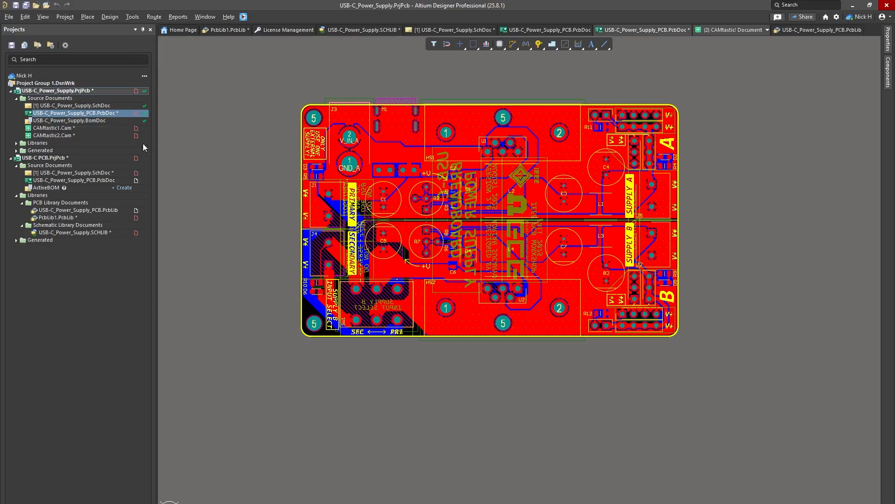
# Switch to File Explorer and browse to the Altium Design File Reference folder in IEEE-PCB-Workshop-Fall-2025, Week04.
pyautogui.moveTo(163, 503)
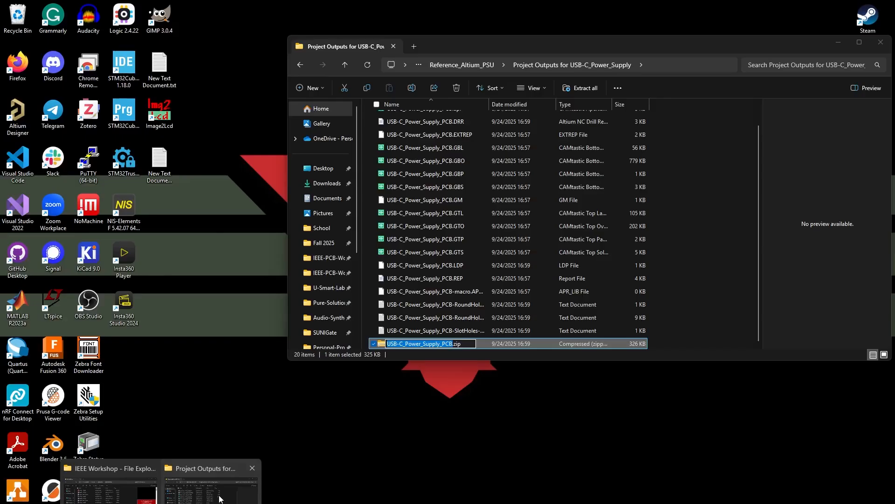
pyautogui.click(219, 498)
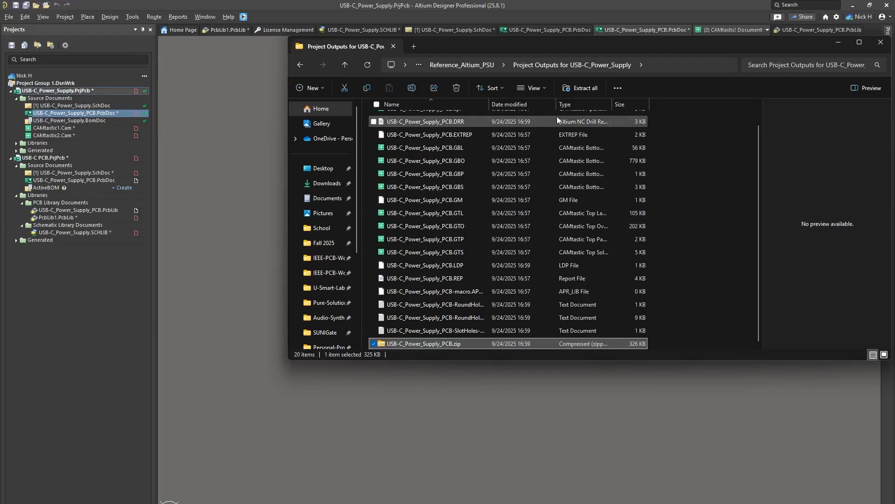
pyautogui.click(328, 273)
pyautogui.doubleClick(446, 197)
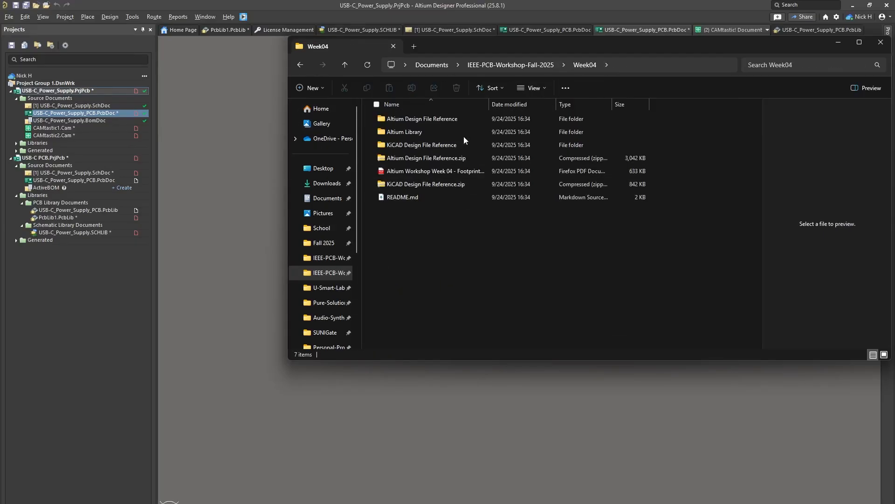
pyautogui.doubleClick(464, 117)
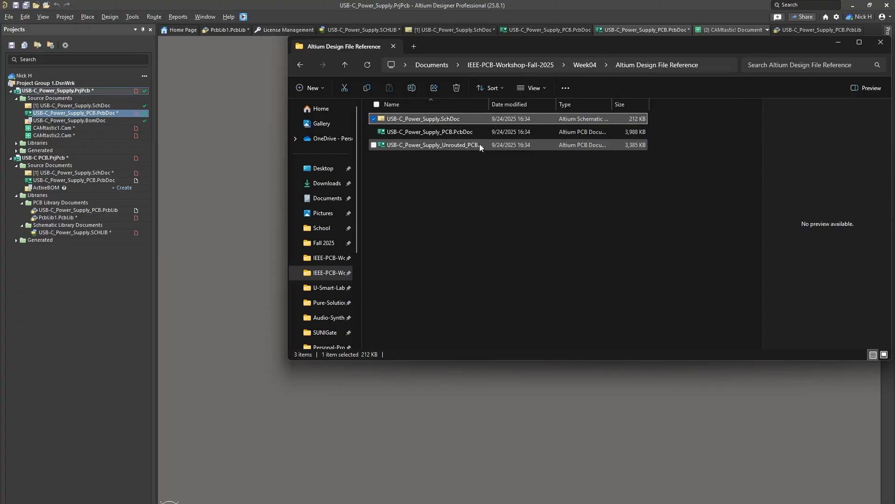
# Open the USB-C_Power_Supply_Unrouted_PCB file in Altium Designer and put File Explorer out of the way.
pyautogui.click(423, 147)
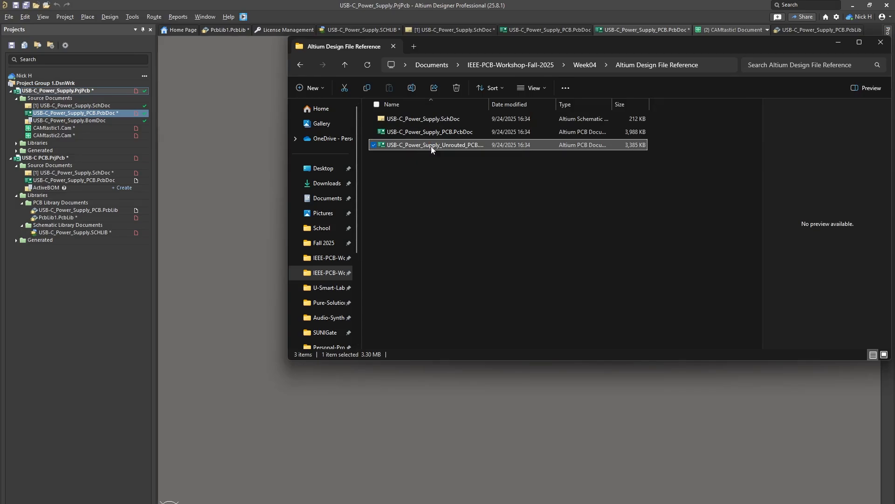
pyautogui.hotkey('alt', 'Tab')
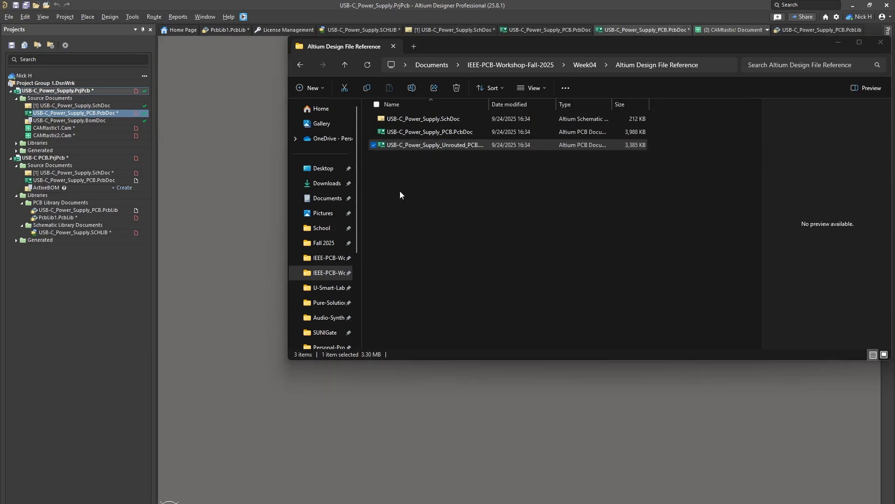
pyautogui.click(834, 49)
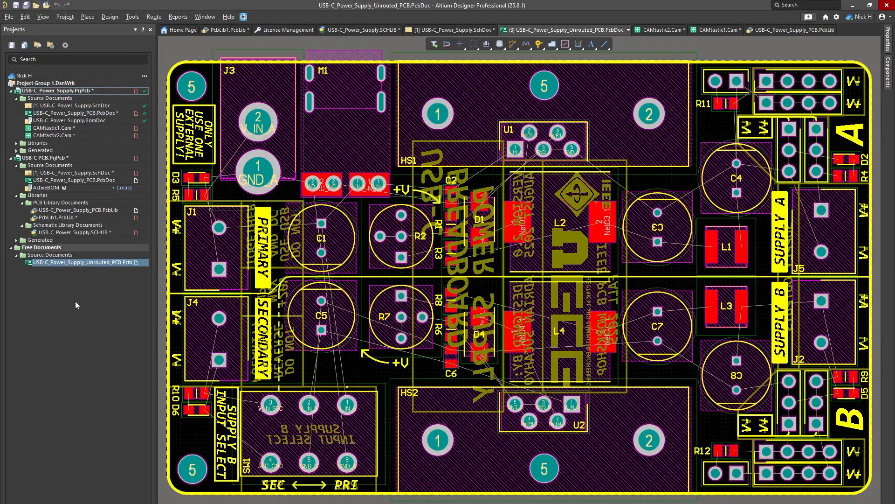
# Examine the unrouted board's layout and the unrouted connections around the GND_A and V_IN_A pads of J3.
pyautogui.click(82, 265)
pyautogui.moveTo(727, 224); pyautogui.dragTo(737, 242, button='right')
pyautogui.moveTo(722, 286); pyautogui.dragTo(729, 267, button='right')
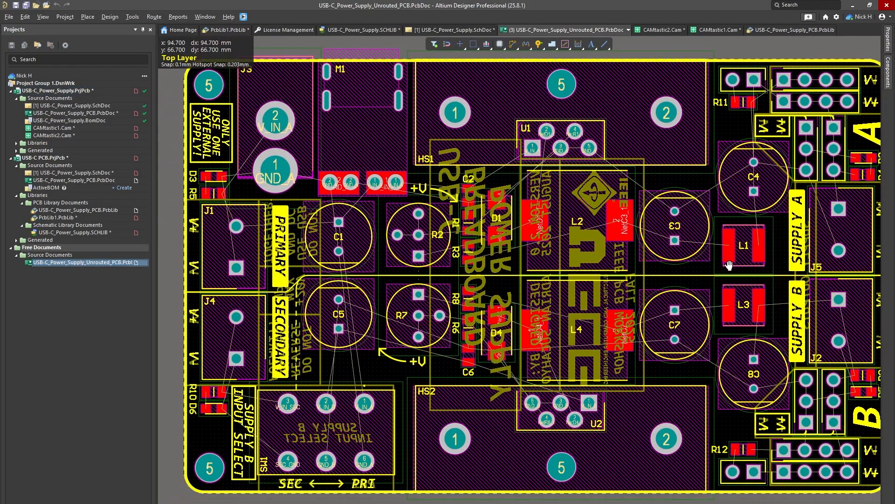
pyautogui.keyDown('ctrl'); pyautogui.scroll(5, 228, 188); pyautogui.keyUp('ctrl')
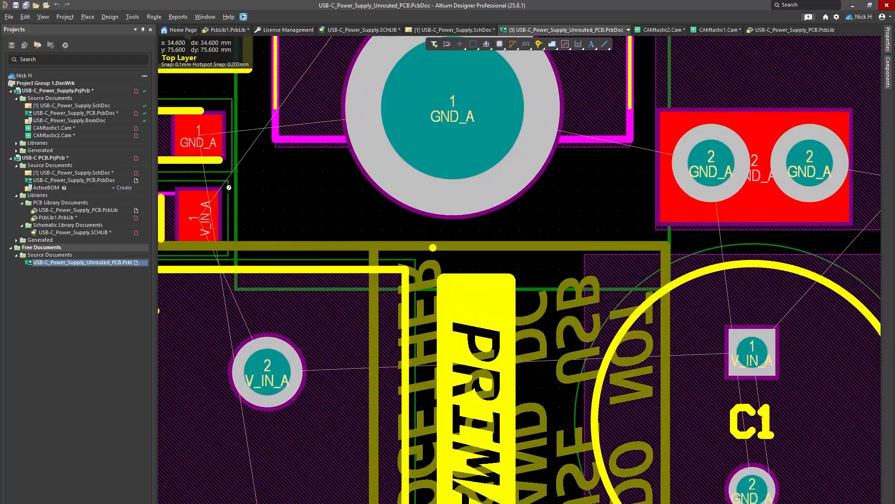
pyautogui.moveTo(347, 180); pyautogui.dragTo(375, 249, button='right')
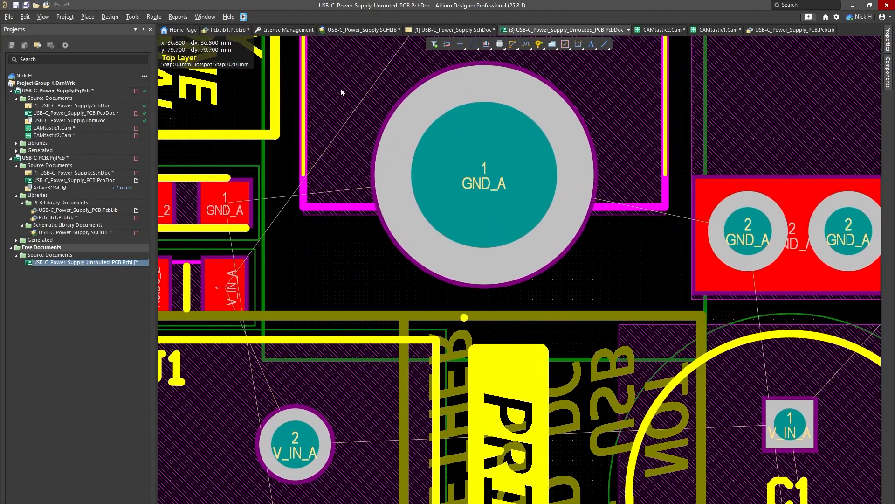
# Close the open schematic document and both CAM documents, CAMtastic2.Cam and CAMtastic1.Cam.
pyautogui.rightClick(614, 30)
pyautogui.click(498, 34)
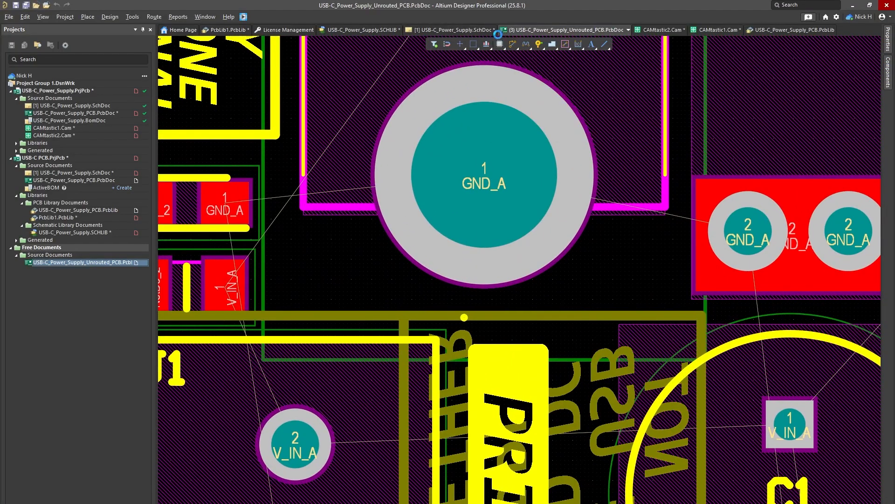
pyautogui.click(486, 304)
pyautogui.rightClick(578, 34)
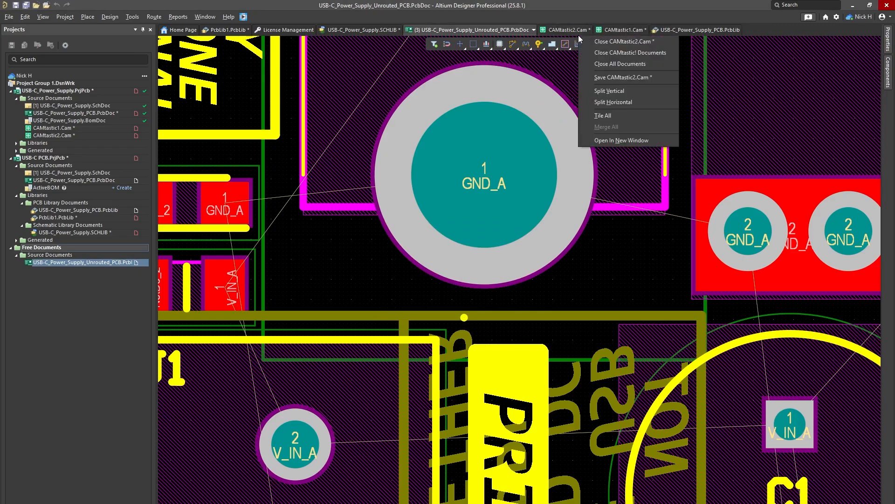
pyautogui.click(623, 42)
pyautogui.click(472, 305)
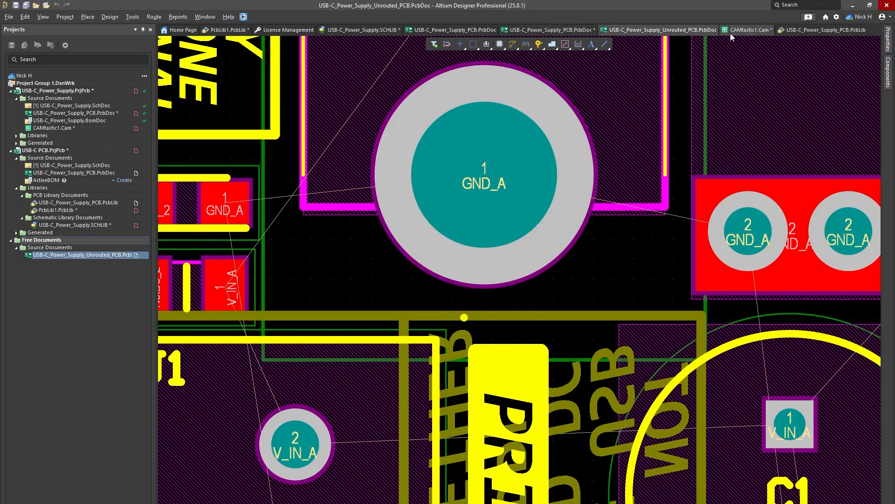
pyautogui.rightClick(731, 32)
pyautogui.click(740, 40)
pyautogui.click(473, 306)
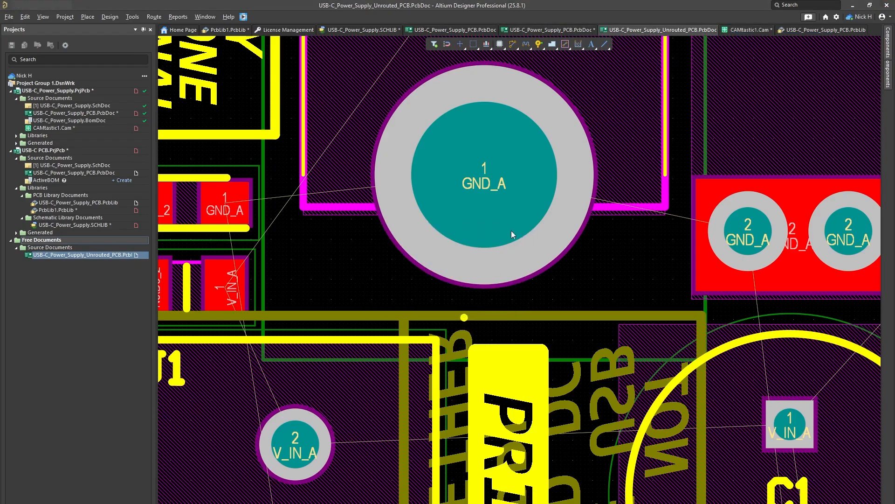
# Bring up the routed USB-C_Power_Supply_PCB.PcbDoc and examine the routing and copper around J3, M1 and C1.
pyautogui.click(590, 29)
pyautogui.moveTo(425, 228); pyautogui.dragTo(424, 223, button='middle')
pyautogui.moveTo(418, 215); pyautogui.dragTo(542, 354, button='right')
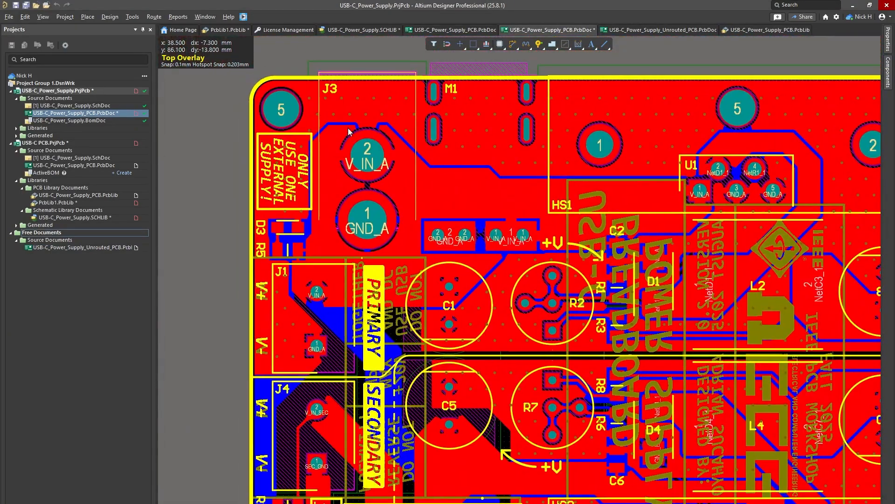
pyautogui.moveTo(347, 184); pyautogui.dragTo(352, 190, button='middle')
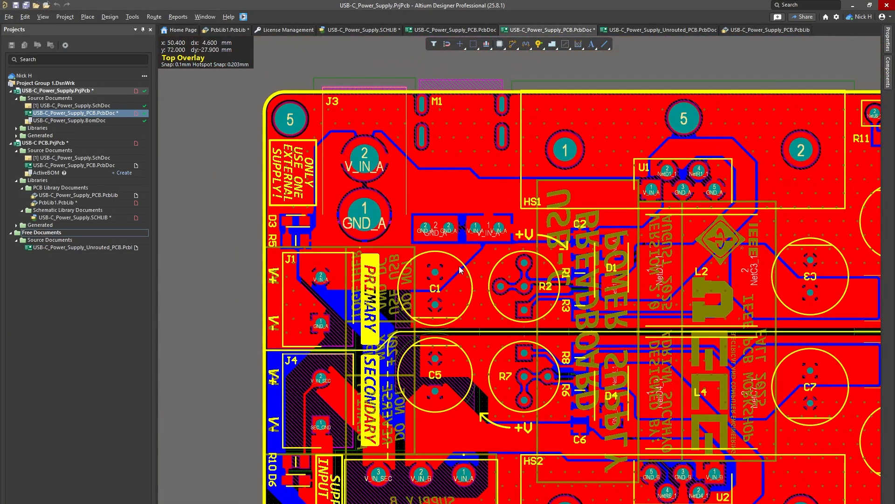
# Check the partly laid-out USB-C PCB document, then examine component placement and unrouted connections around C1, R2 and U1 in the unrouted board.
pyautogui.click(445, 30)
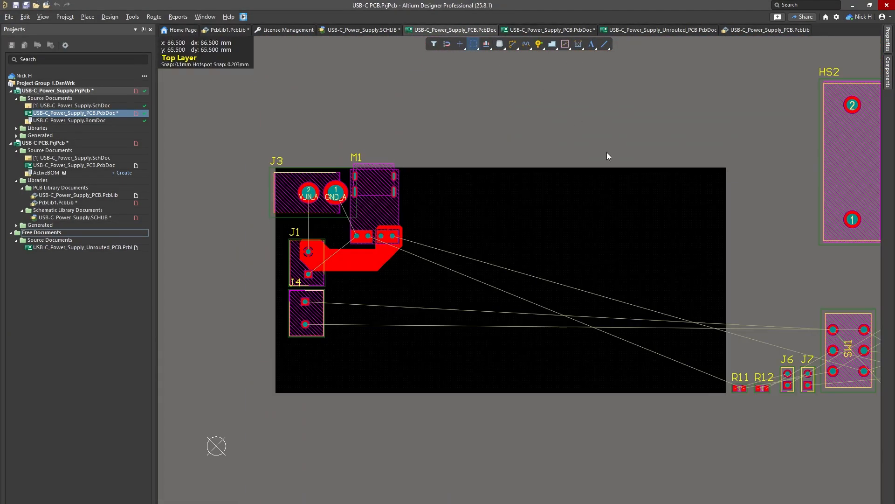
pyautogui.click(684, 30)
pyautogui.moveTo(552, 220); pyautogui.dragTo(552, 248, button='middle')
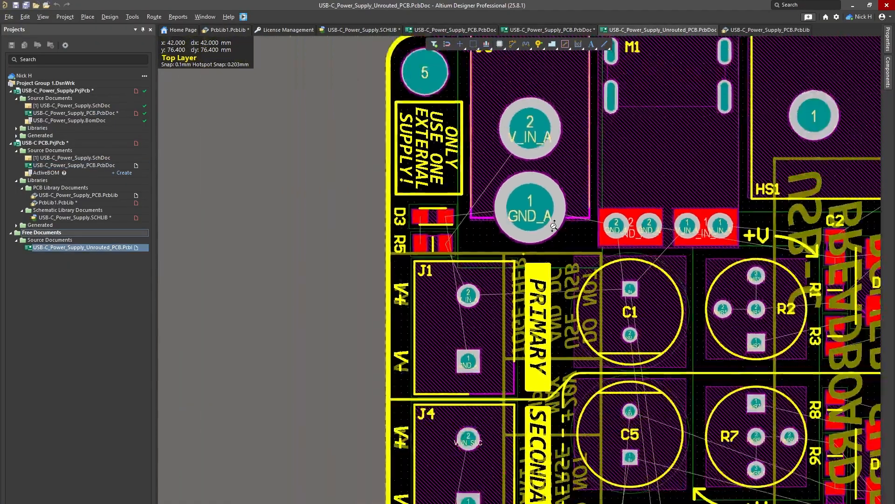
pyautogui.moveTo(875, 278); pyautogui.dragTo(518, 189, button='right')
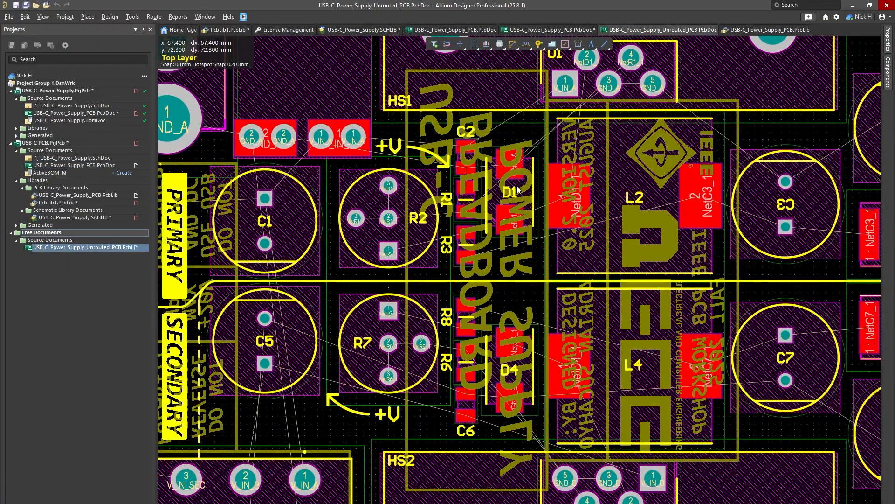
pyautogui.keyDown('ctrl'); pyautogui.scroll(2, 261, 148); pyautogui.keyUp('ctrl')
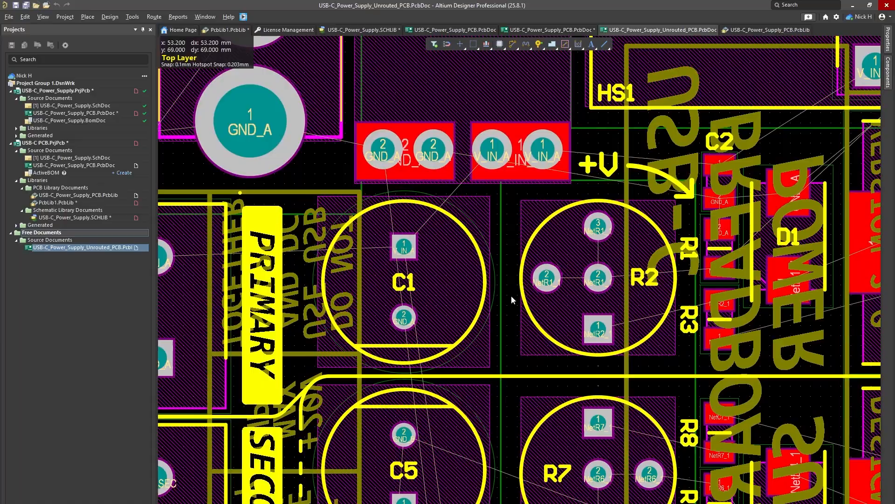
pyautogui.keyDown('ctrl'); pyautogui.scroll(-3, 543, 279); pyautogui.keyUp('ctrl')
pyautogui.moveTo(547, 248); pyautogui.dragTo(428, 289, button='right')
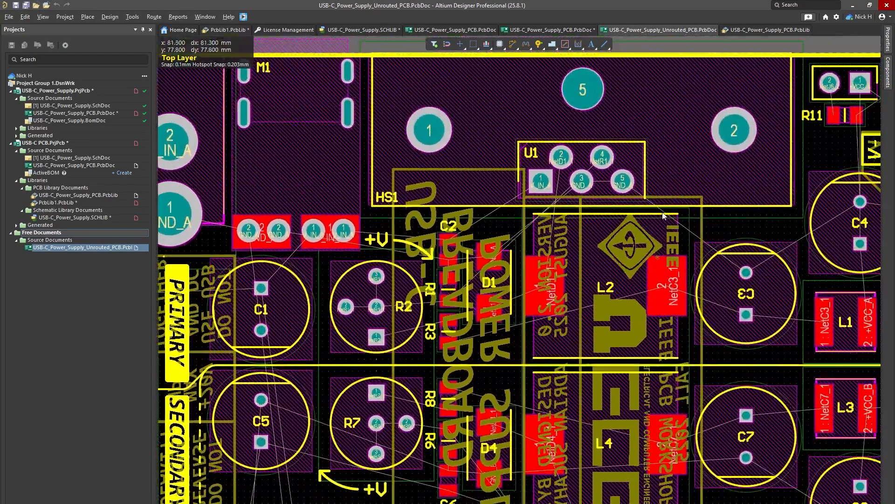
# Examine the unrouted NetC3_1 connections between L2, C3 and L1 on the unrouted board.
pyautogui.moveTo(813, 314); pyautogui.dragTo(625, 203, button='right')
pyautogui.keyDown('ctrl'); pyautogui.scroll(3, 625, 203); pyautogui.keyUp('ctrl')
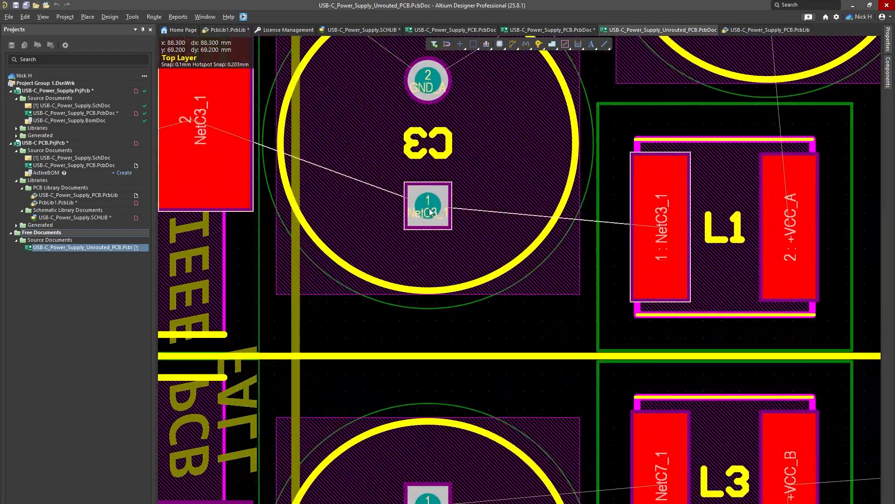
pyautogui.keyDown('ctrl'); pyautogui.scroll(-3, 429, 208); pyautogui.keyUp('ctrl')
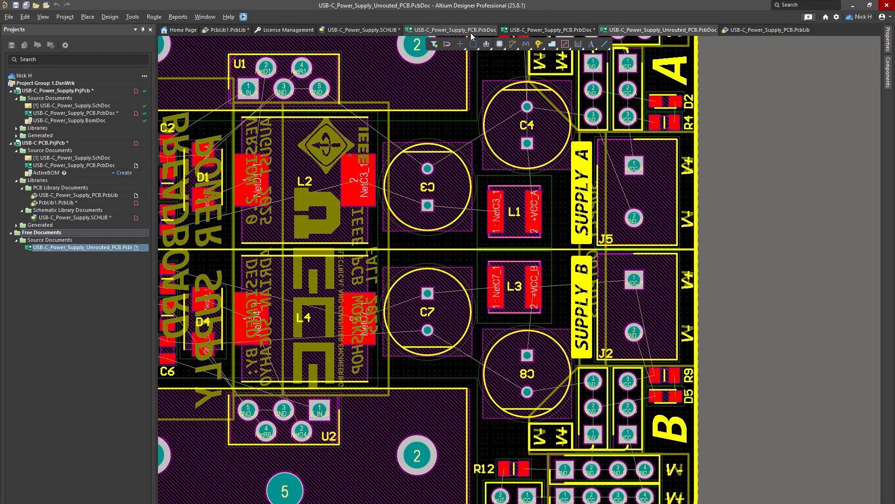
# Bring up the routed board and compare its top and bottom copper around C3 and L1, tracing the NetC3_1 route to R3.
pyautogui.click(519, 31)
pyautogui.moveTo(738, 272); pyautogui.dragTo(456, 230, button='right')
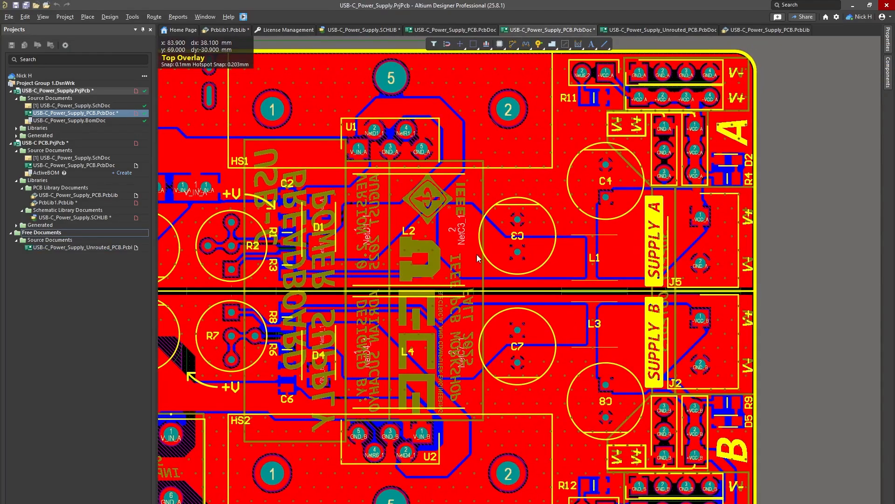
pyautogui.keyDown('ctrl'); pyautogui.scroll(2, 474, 233); pyautogui.keyUp('ctrl')
pyautogui.press('KP_Multiply')
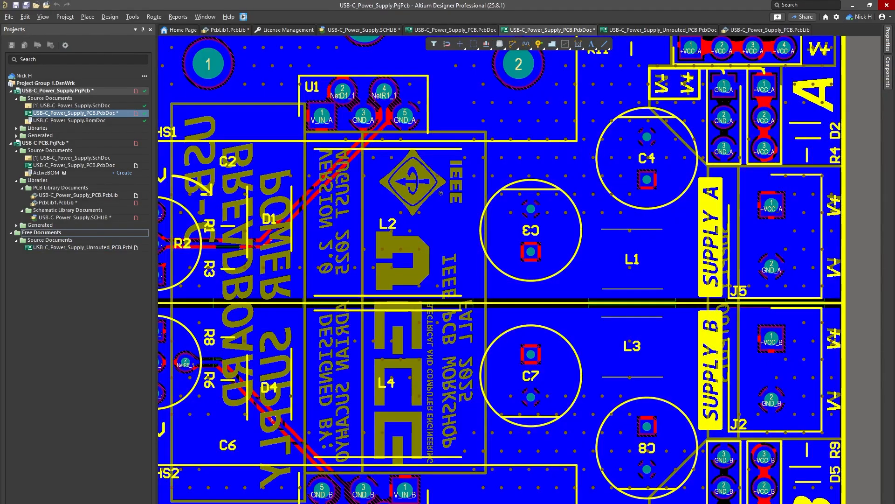
pyautogui.press('KP_Multiply')
pyautogui.moveTo(541, 250); pyautogui.dragTo(541, 233, button='middle')
pyautogui.moveTo(678, 273); pyautogui.dragTo(565, 277, button='right')
pyautogui.moveTo(530, 270); pyautogui.dragTo(530, 290, button='middle')
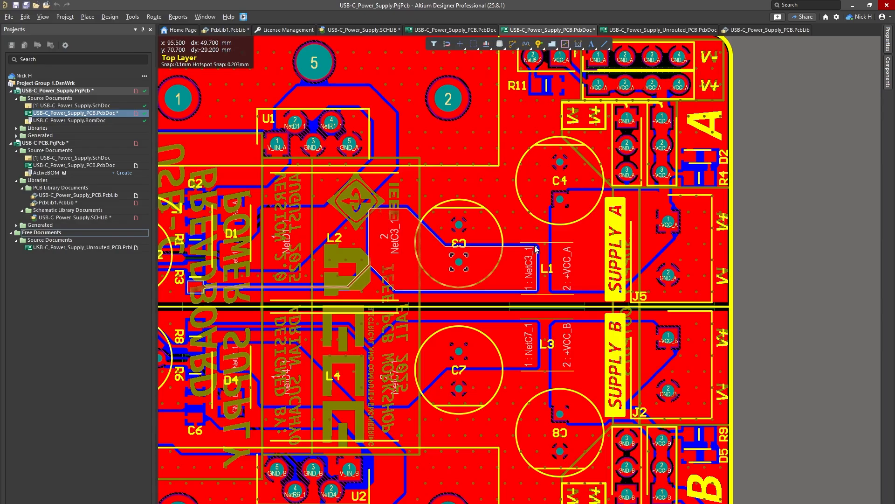
pyautogui.click(200, 288)
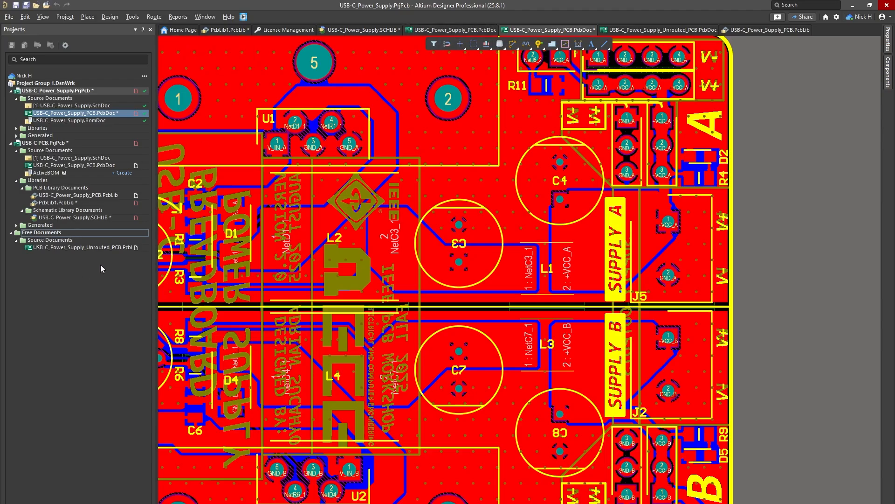
# Exclude the partly laid-out USB-C_Power_Supply_PCB.PcbDoc from the USB-C PCB project without deleting its file.
pyautogui.click(466, 30)
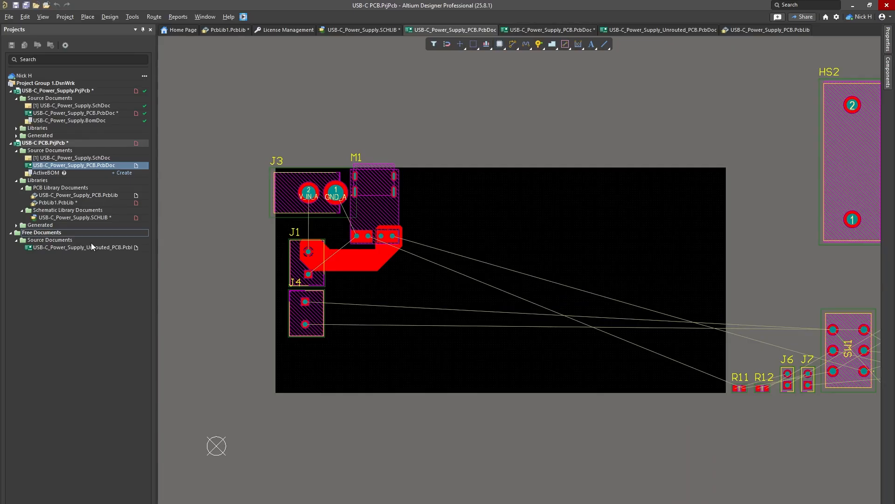
pyautogui.doubleClick(57, 217)
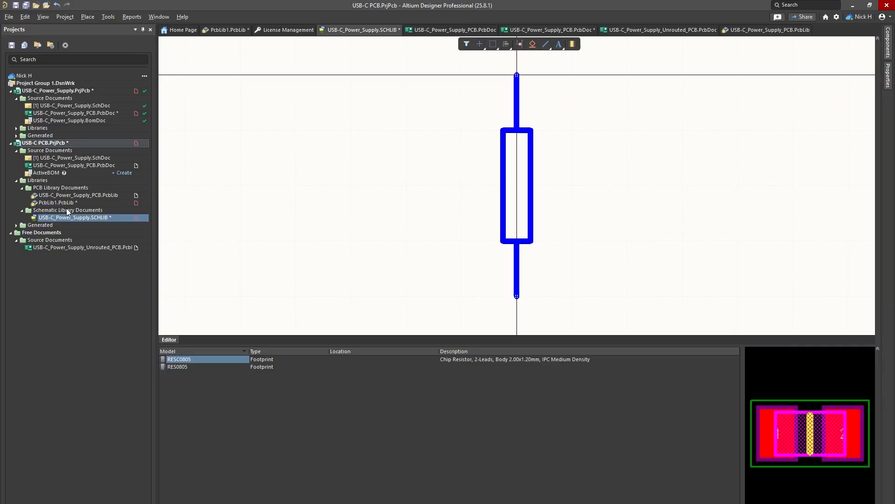
pyautogui.click(41, 166)
pyautogui.doubleClick(42, 166)
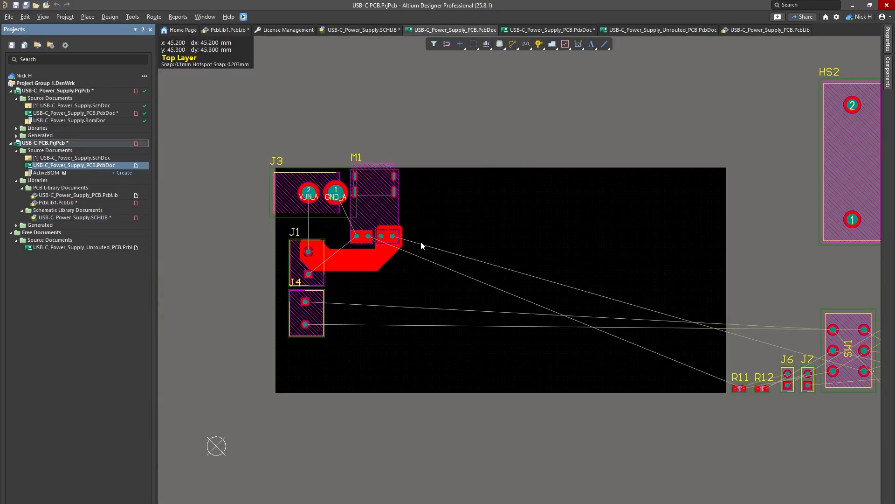
pyautogui.rightClick(83, 165)
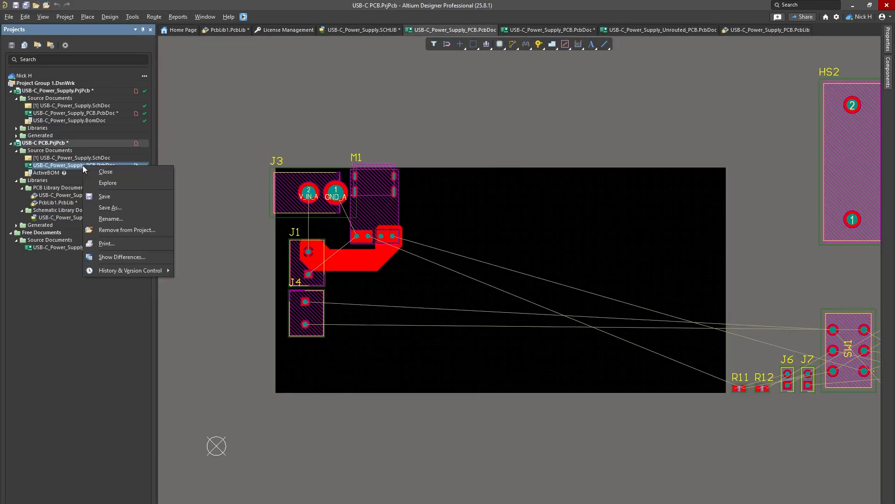
pyautogui.click(140, 230)
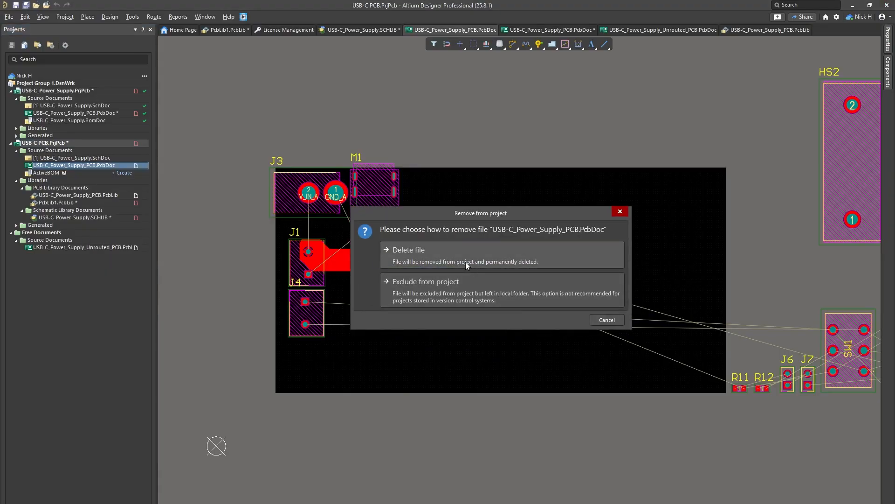
pyautogui.click(469, 284)
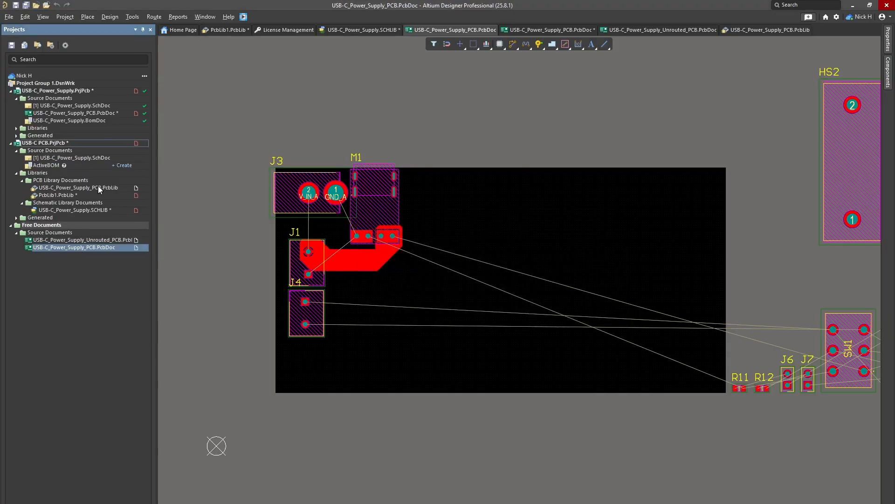
# While adding existing documents to the USB-C PCB project, copy USB-C_Power_Supply_Unrouted_PCB.PcbDoc from Week04's Altium Design File Reference folder.
pyautogui.rightClick(41, 145)
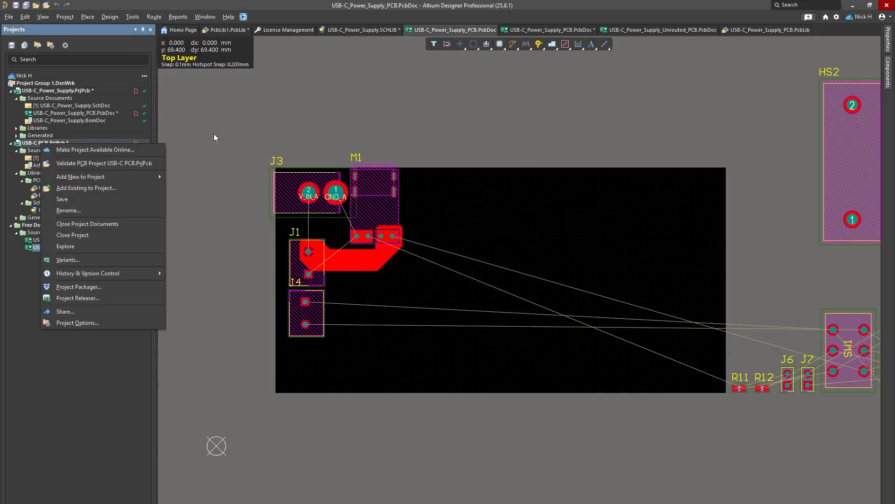
pyautogui.click(113, 188)
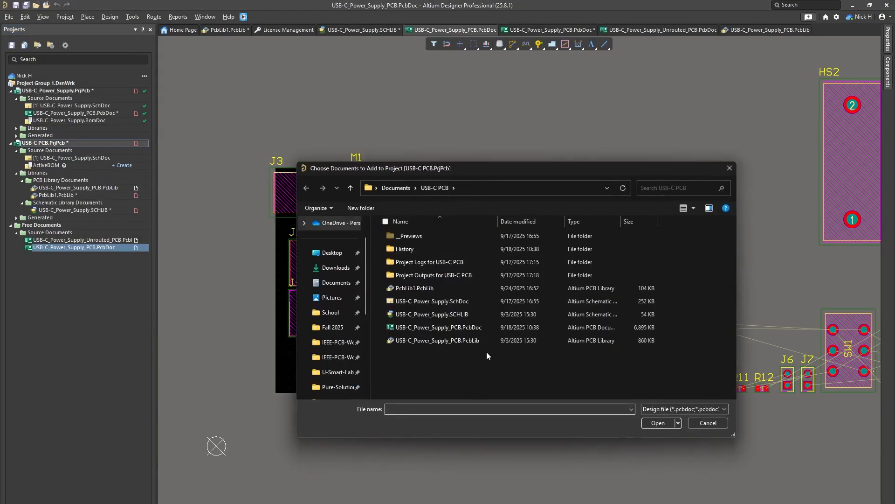
pyautogui.click(336, 357)
pyautogui.doubleClick(477, 261)
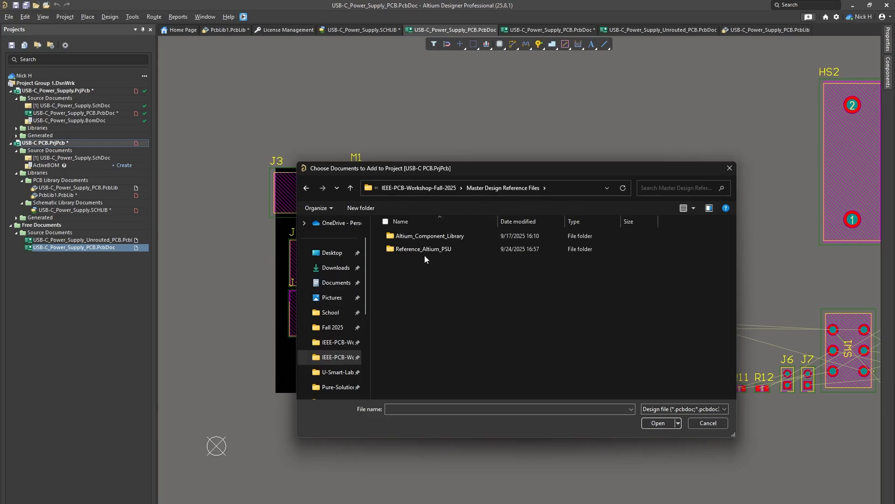
pyautogui.click(438, 188)
pyautogui.doubleClick(449, 315)
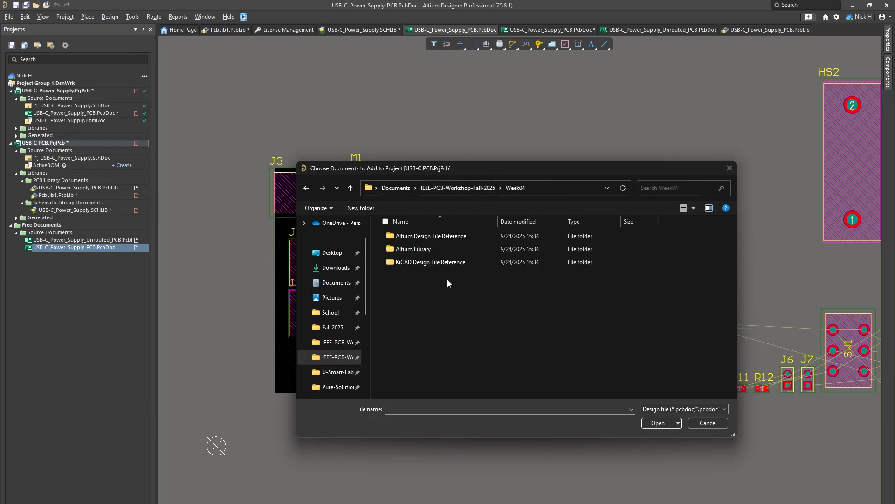
pyautogui.doubleClick(485, 236)
pyautogui.click(485, 264)
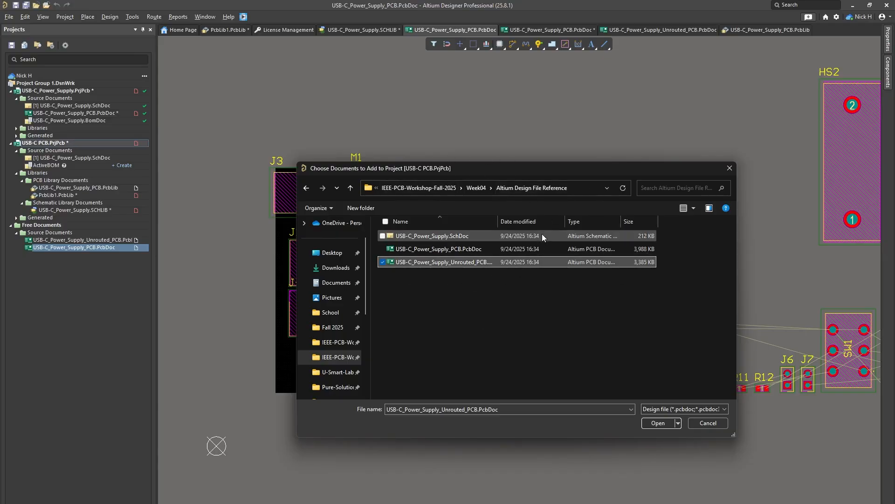
# Paste the copied unrouted board file into the USB-C PCB folder and add it to the project.
pyautogui.hotkey('alt', 'Left')
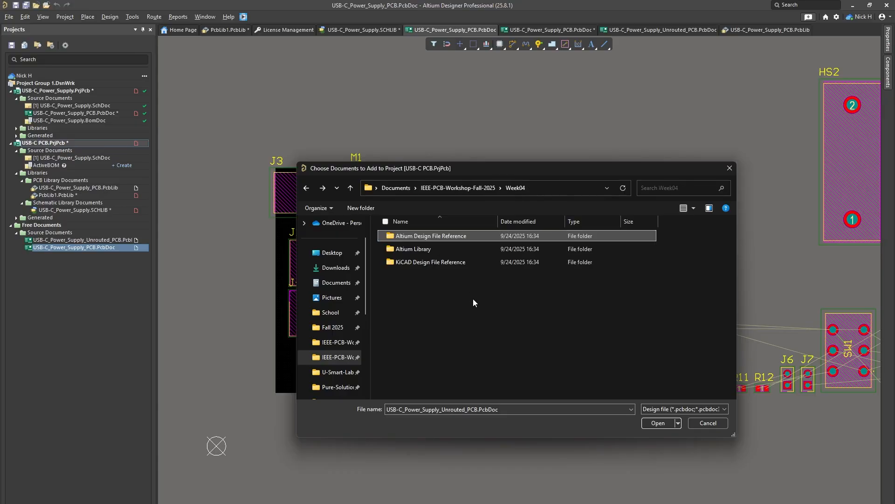
pyautogui.hotkey('alt', 'Left')
pyautogui.hotkey('alt', 'Left')
pyautogui.hotkey('alt', 'Left')
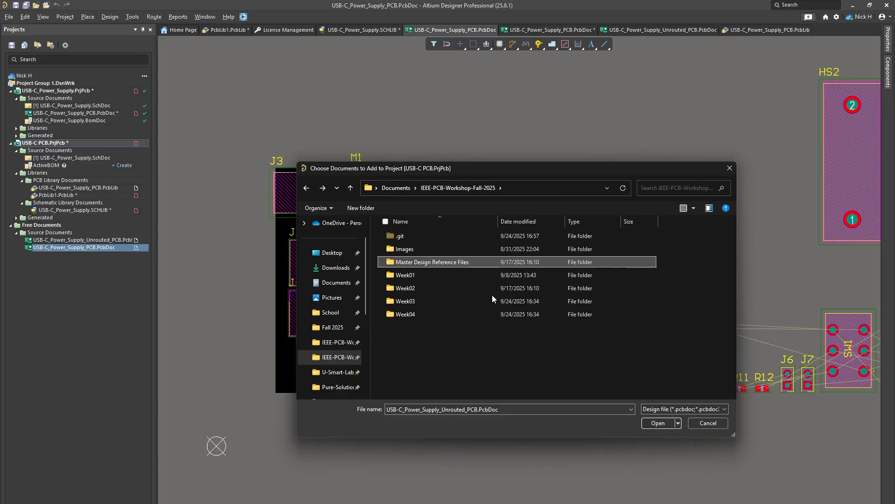
pyautogui.hotkey('alt', 'Left')
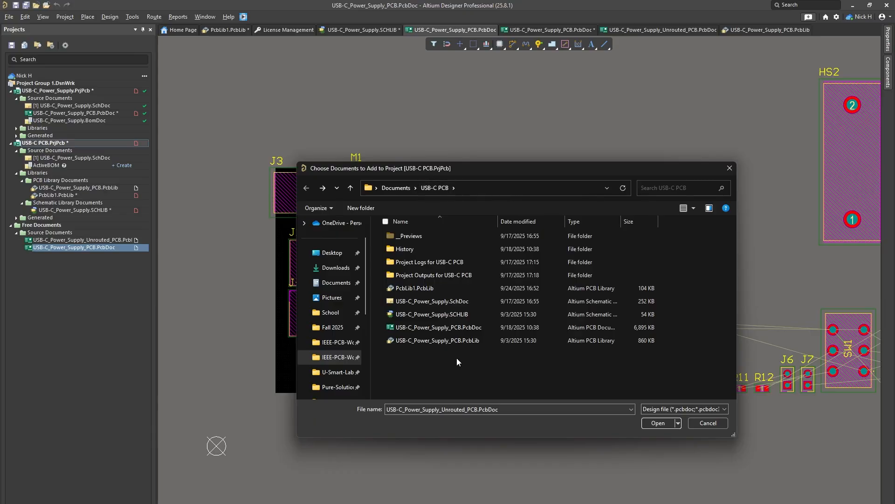
pyautogui.hotkey('ctrl', 'v')
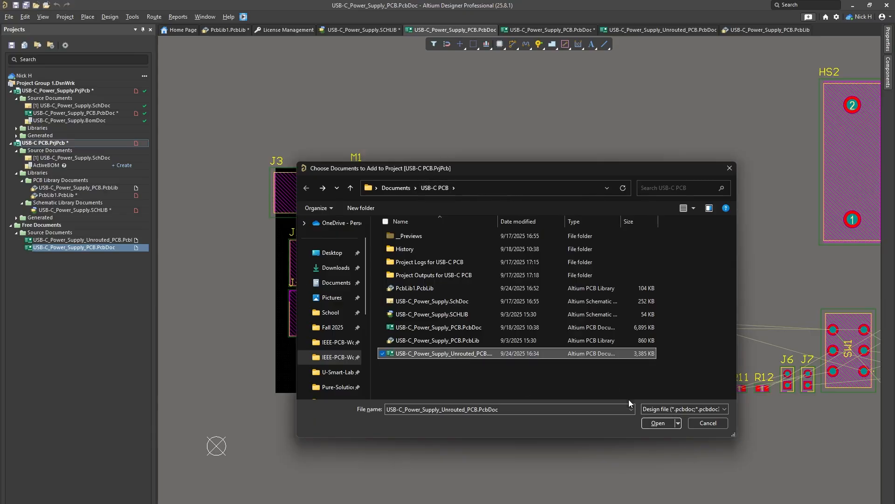
pyautogui.click(647, 424)
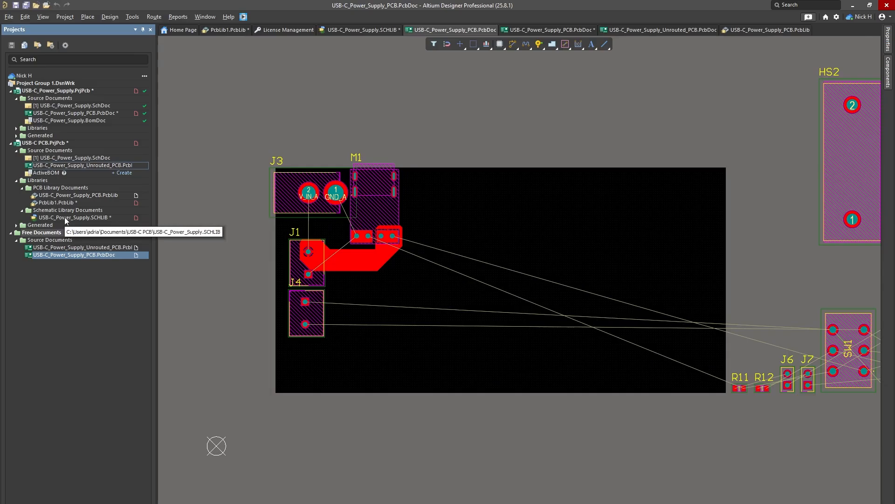
# Add USB-C_Power_Supply_PCB.PcbDoc from the Reference_Altium_PSU folder of Master Design Reference Files to the USB-C PCB project.
pyautogui.rightClick(35, 143)
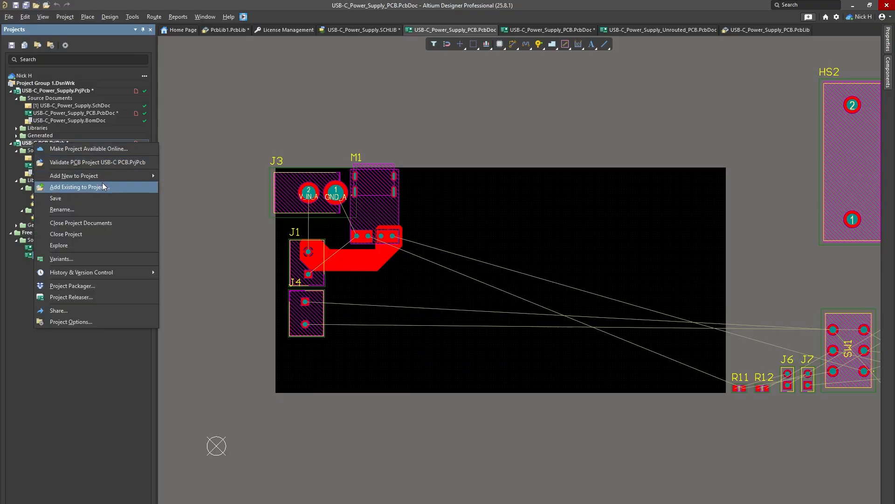
pyautogui.moveTo(93, 179)
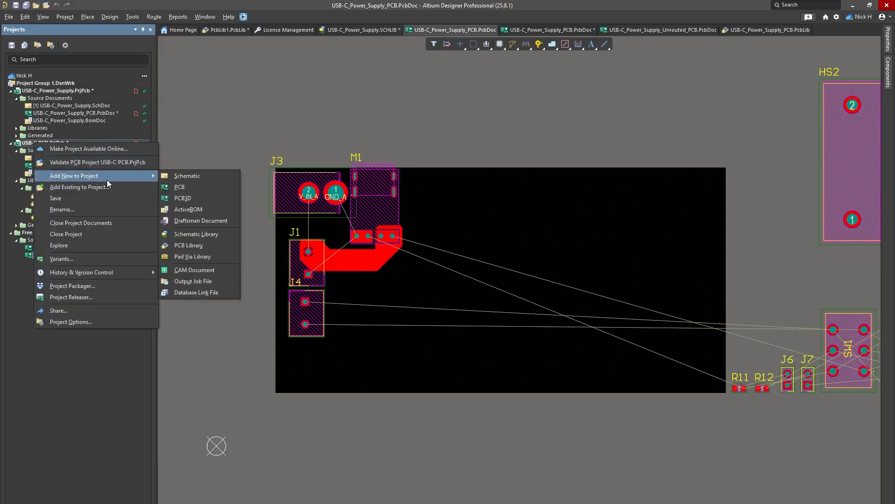
pyautogui.click(103, 187)
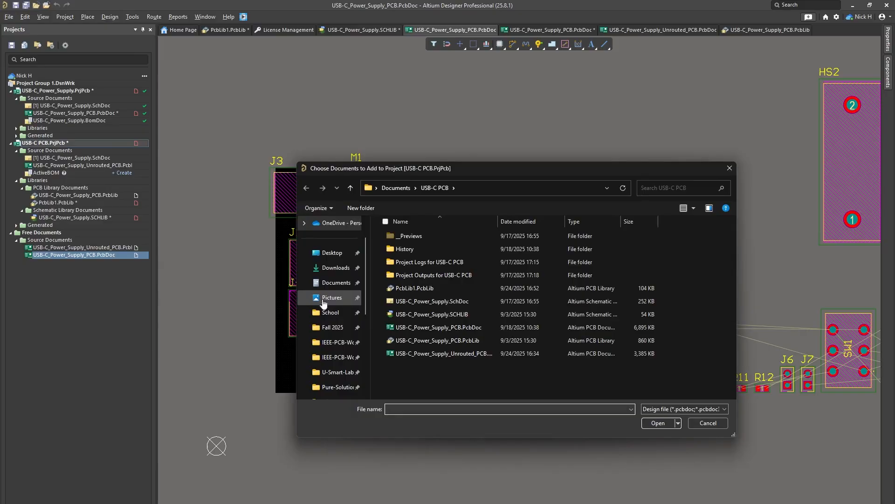
pyautogui.click(329, 357)
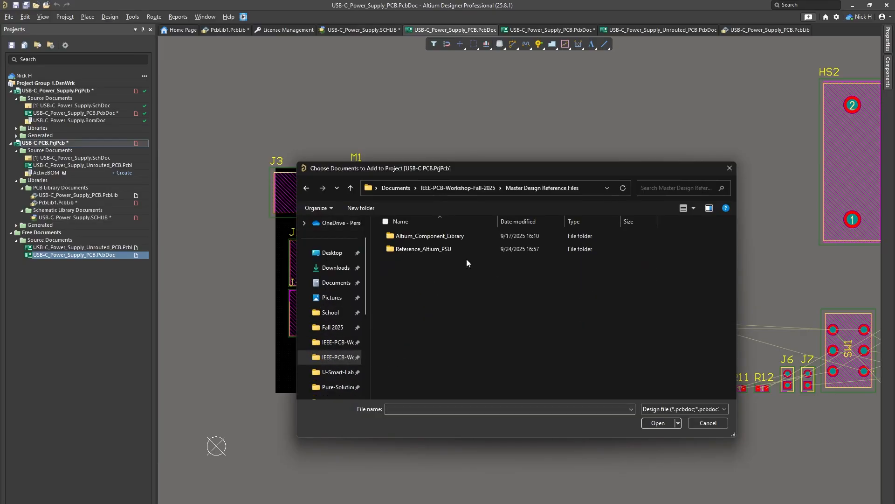
pyautogui.doubleClick(454, 237)
pyautogui.doubleClick(458, 236)
pyautogui.click(471, 250)
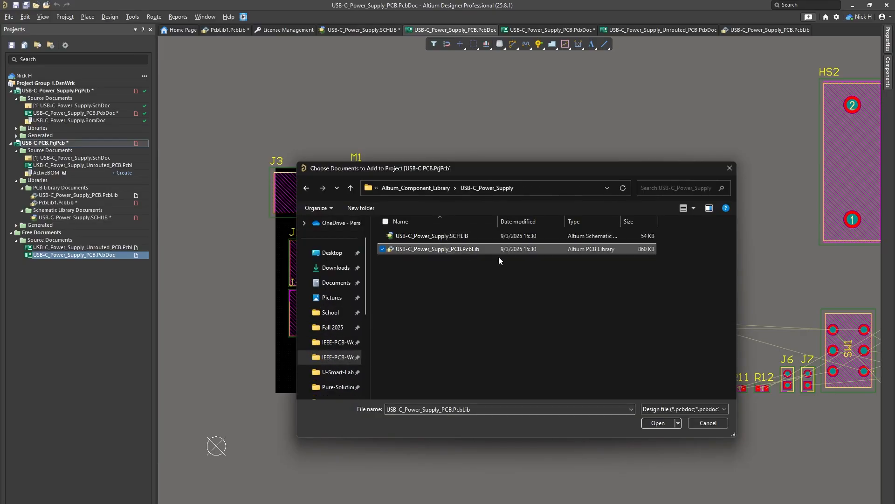
pyautogui.click(428, 188)
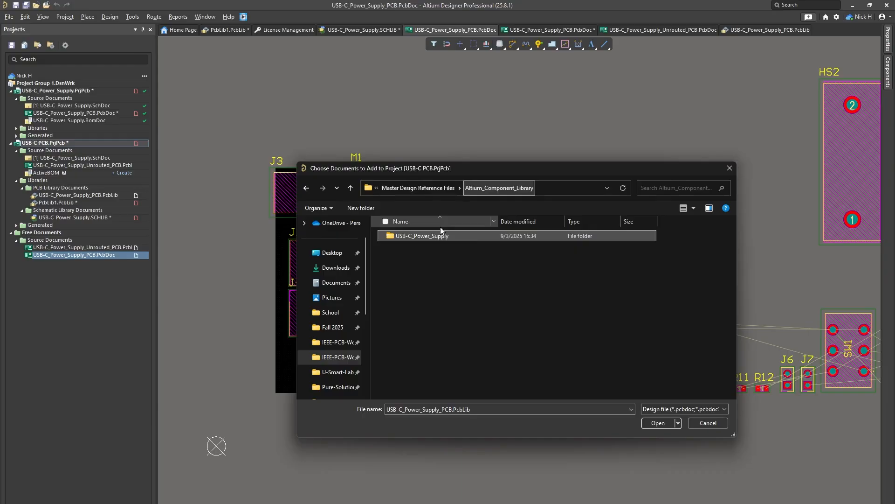
pyautogui.click(418, 192)
pyautogui.doubleClick(426, 249)
pyautogui.click(445, 276)
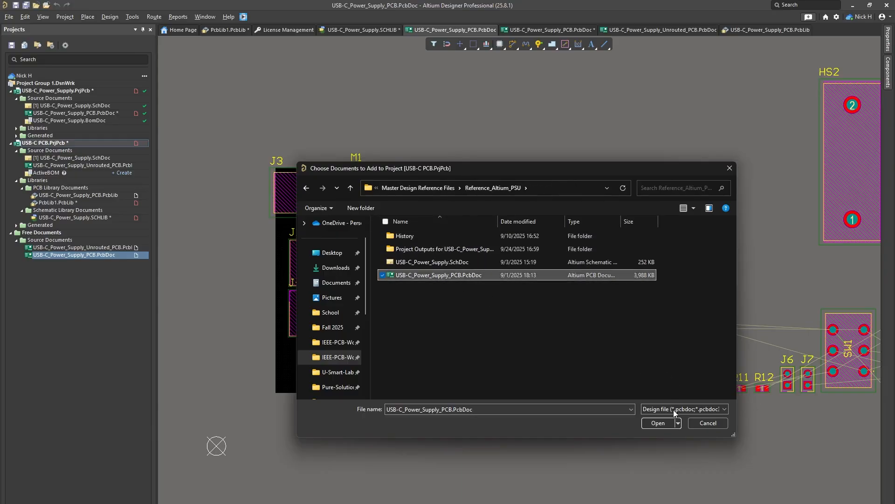
pyautogui.click(664, 423)
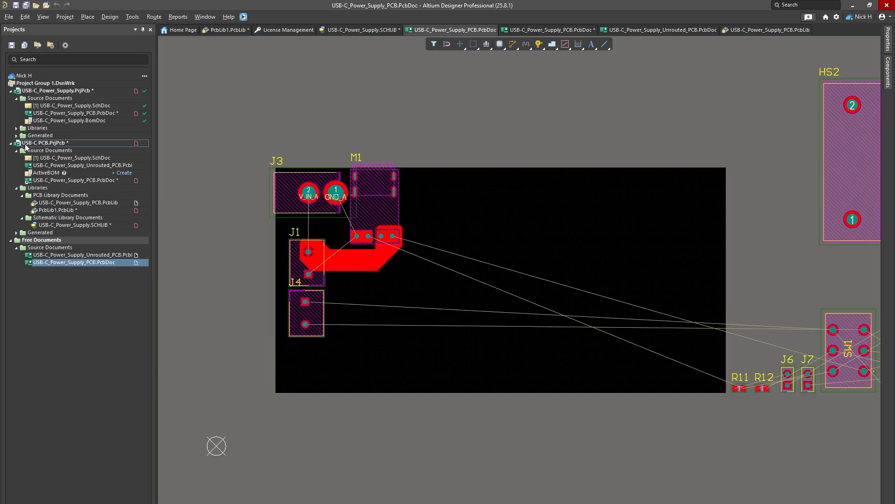
# Open the newly added reference board from the USB-C PCB project and close it without saving changes.
pyautogui.click(48, 181)
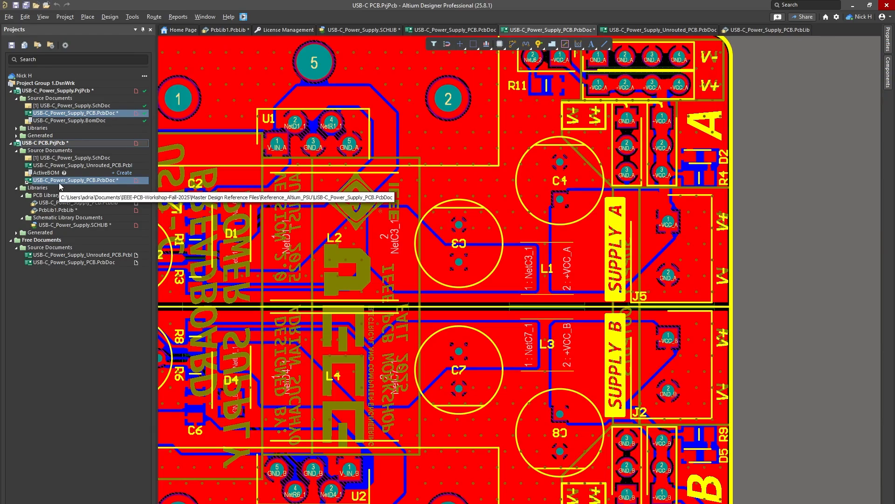
pyautogui.rightClick(60, 180)
pyautogui.click(93, 259)
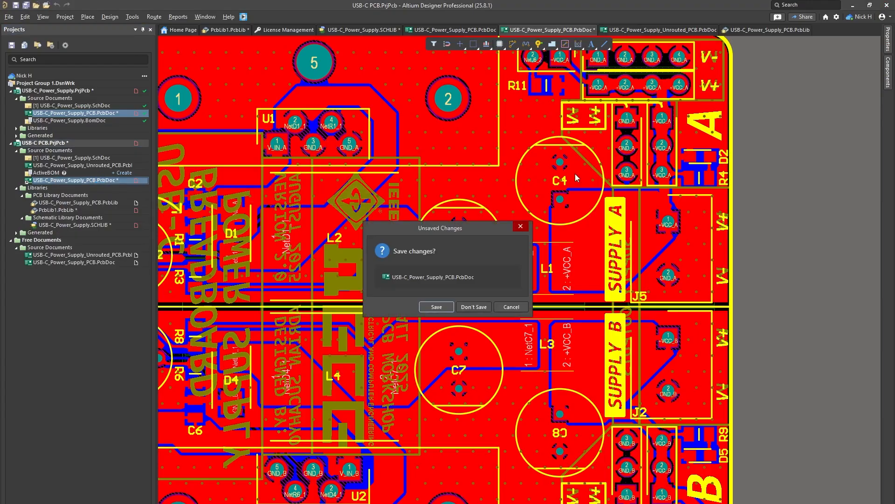
pyautogui.click(479, 310)
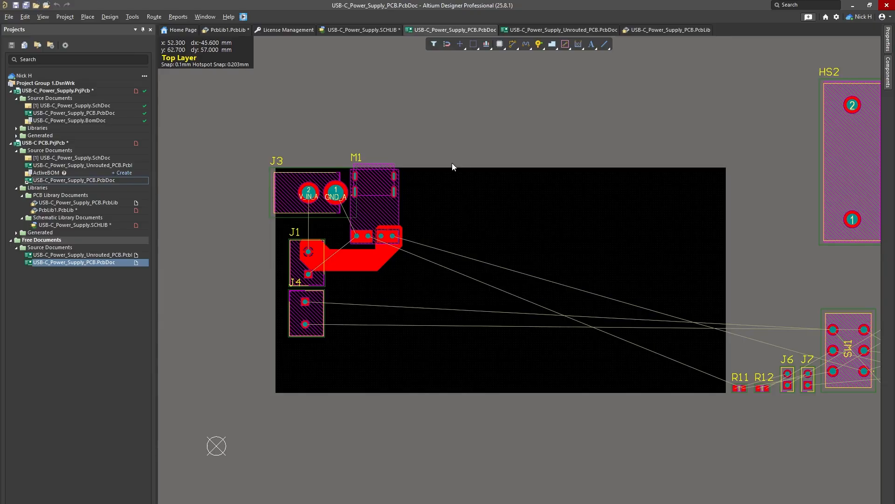
# Bring up the unrouted board, flip the board view and examine the bottom silkscreen text and logos around L2 and L4.
pyautogui.click(555, 30)
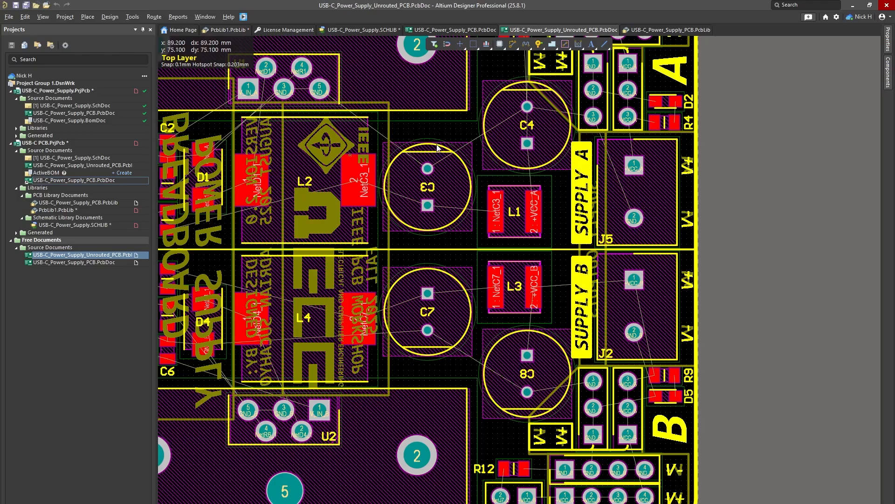
pyautogui.moveTo(265, 184); pyautogui.dragTo(496, 204, button='right')
pyautogui.press('v')
pyautogui.press('b')
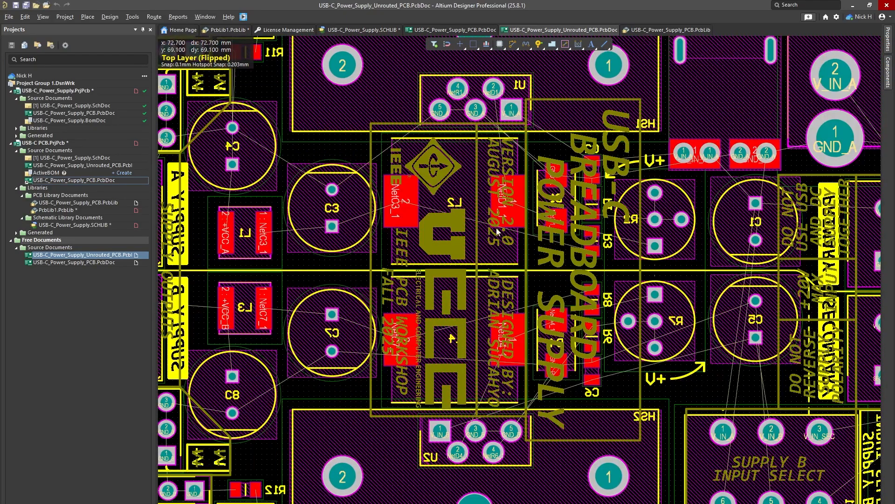
pyautogui.keyDown('ctrl'); pyautogui.scroll(3, 396, 205); pyautogui.keyUp('ctrl')
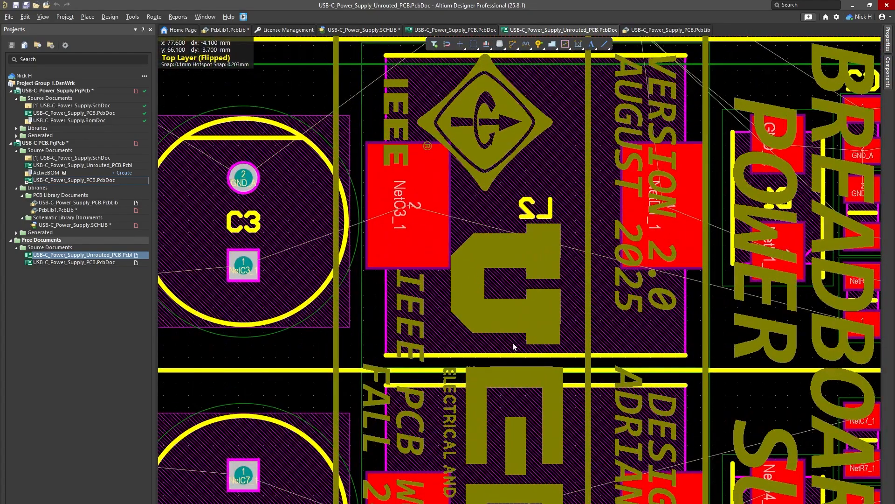
pyautogui.moveTo(512, 346); pyautogui.dragTo(493, 181, button='right')
pyautogui.moveTo(597, 375); pyautogui.dragTo(467, 312, button='right')
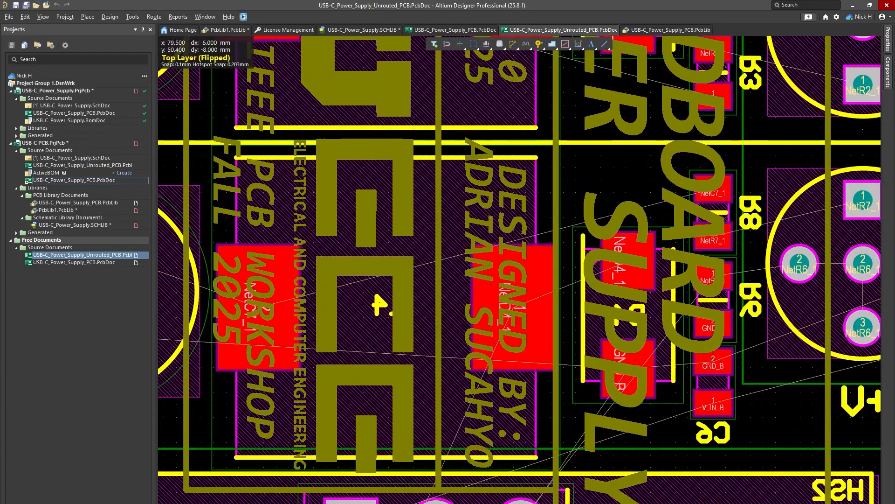
# Make Bottom Overlay the active layer and examine the flipped board's silkscreen between HS1 and HS2.
pyautogui.click(395, 502)
pyautogui.click(534, 217)
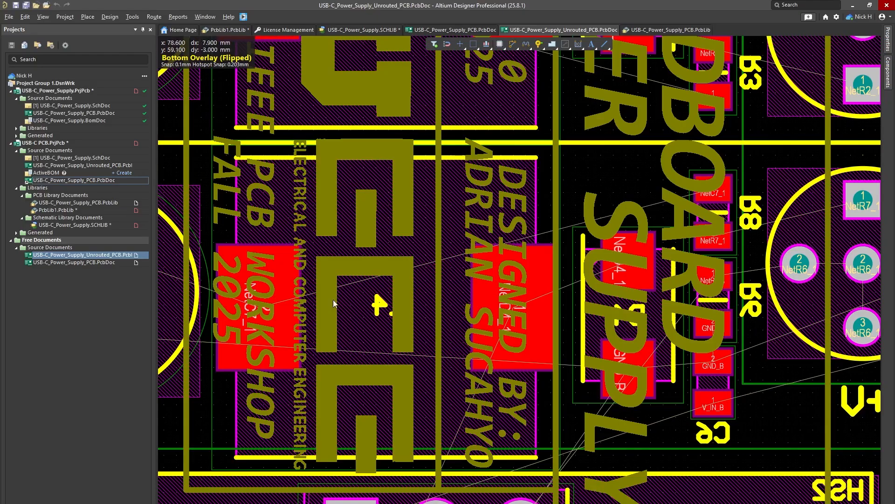
pyautogui.keyDown('ctrl'); pyautogui.scroll(-3, 453, 201); pyautogui.keyUp('ctrl')
pyautogui.keyDown('ctrl'); pyautogui.scroll(-1, 454, 201); pyautogui.keyUp('ctrl')
pyautogui.scroll(2, 575, 199)
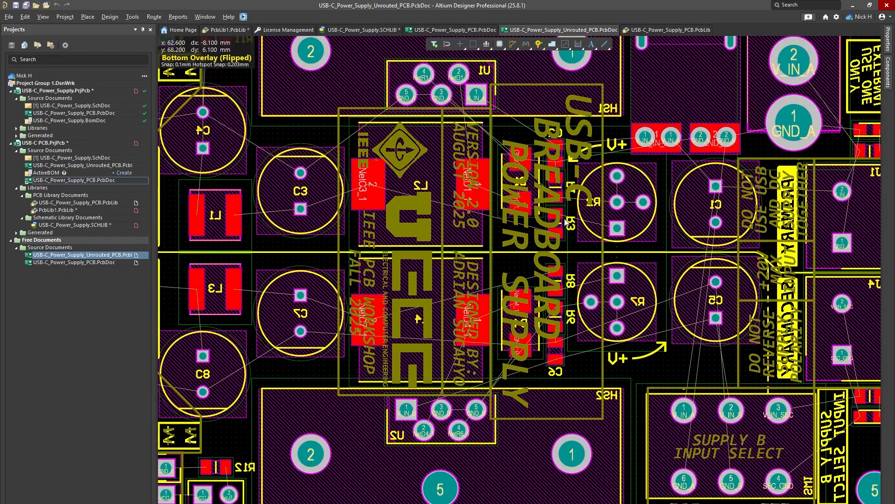